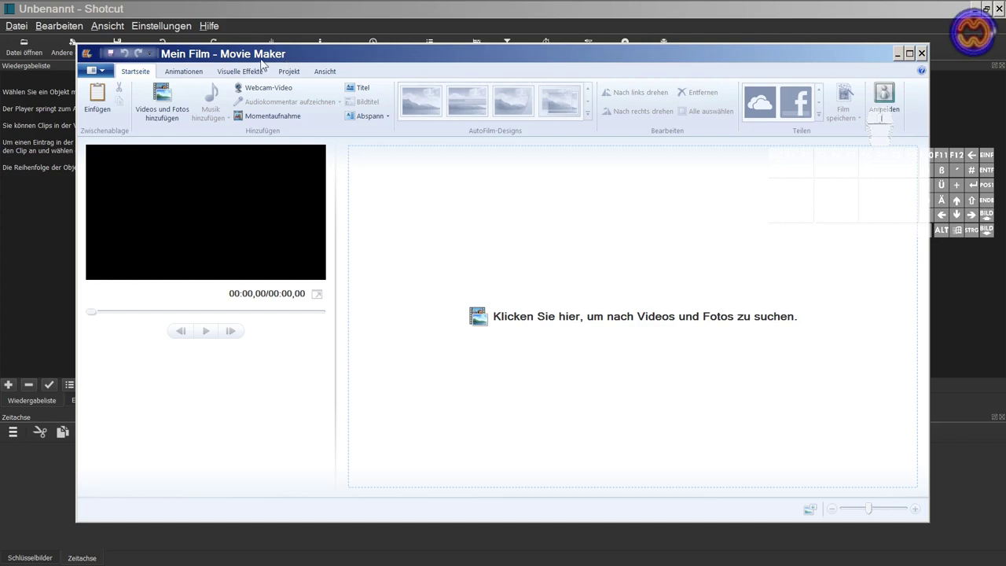
pyautogui.click(188, 73)
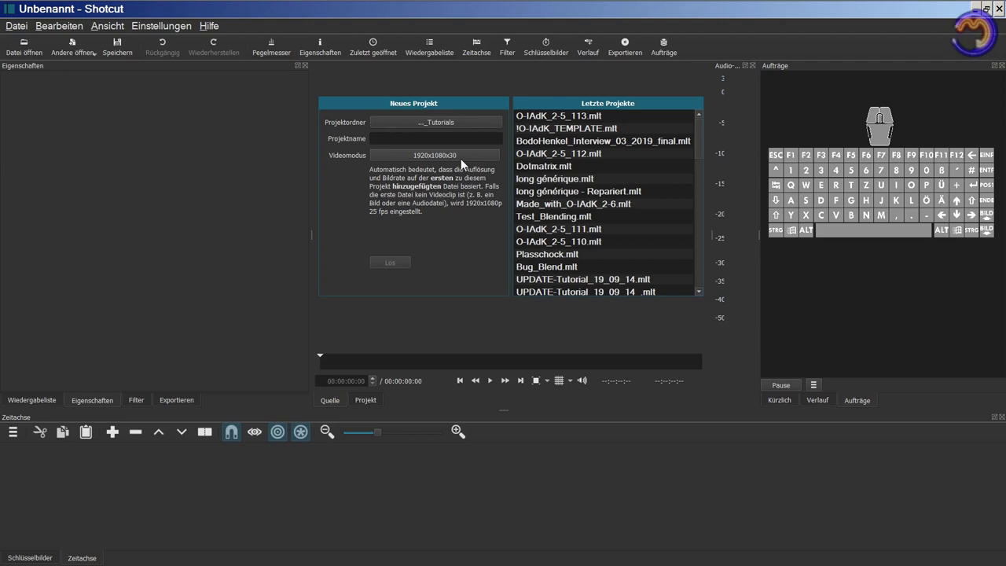
# Step: Set the new project's video mode to HD 1080p 50 fps
pyautogui.click(461, 159)
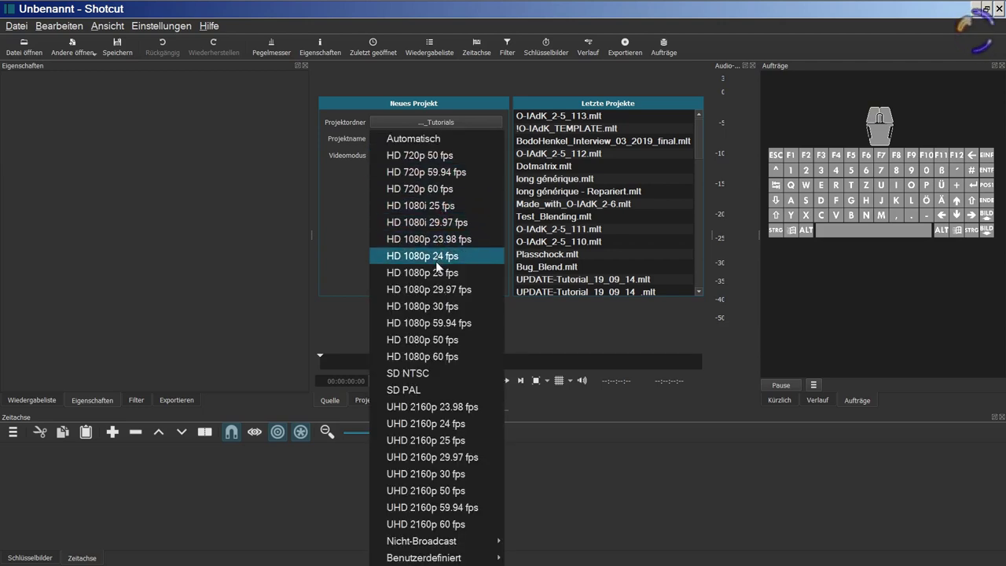
pyautogui.click(427, 340)
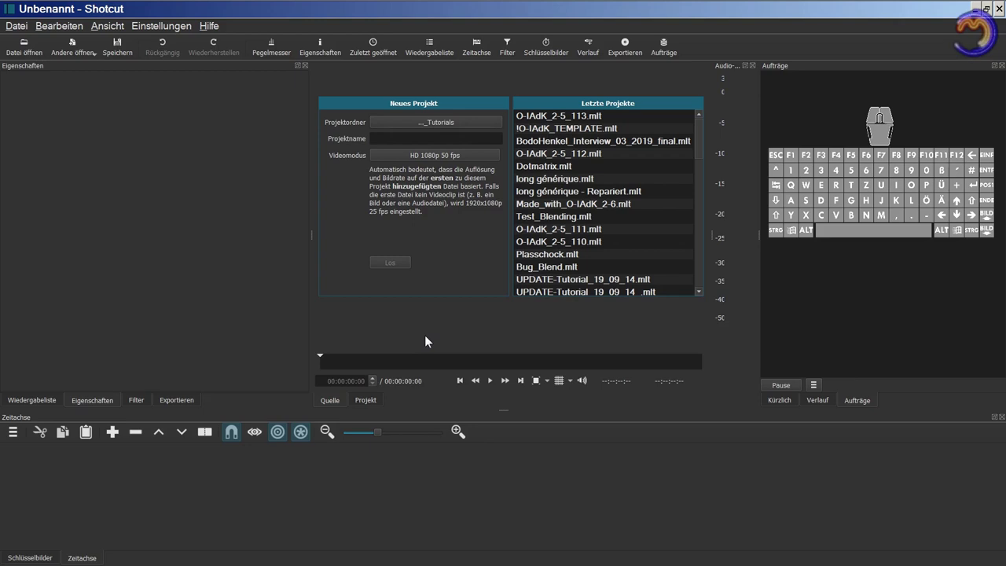
pyautogui.click(165, 26)
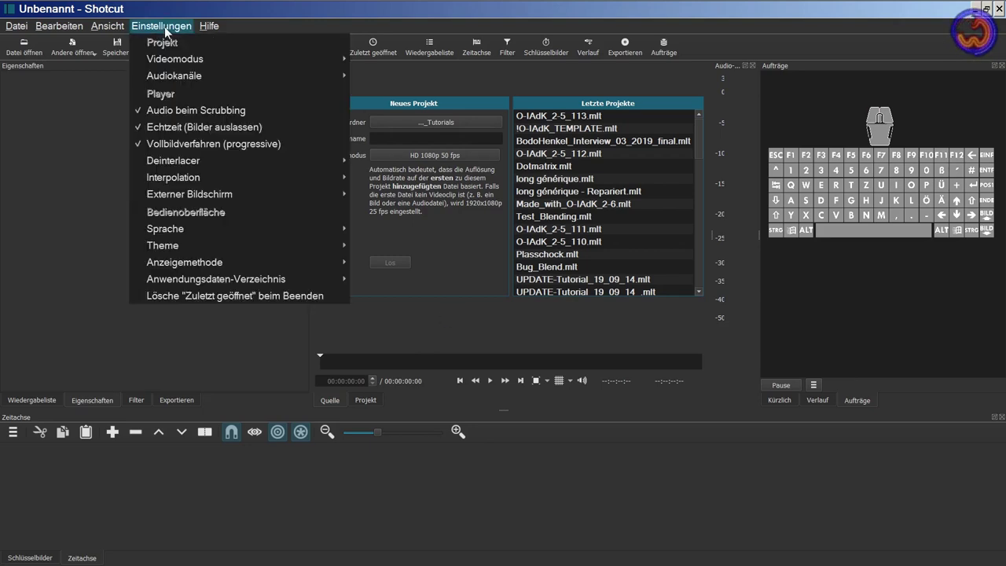
pyautogui.moveTo(250, 60)
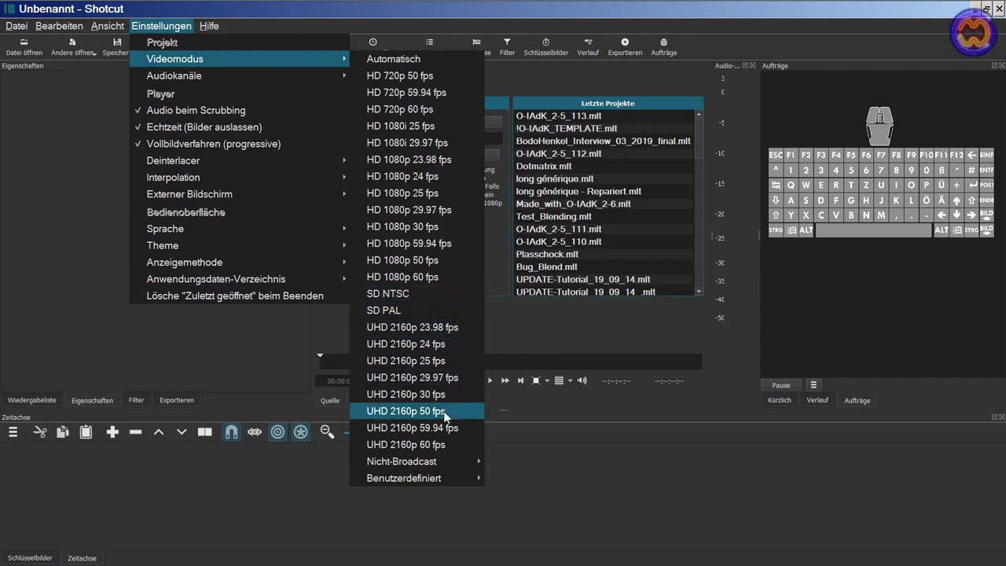
pyautogui.moveTo(441, 479)
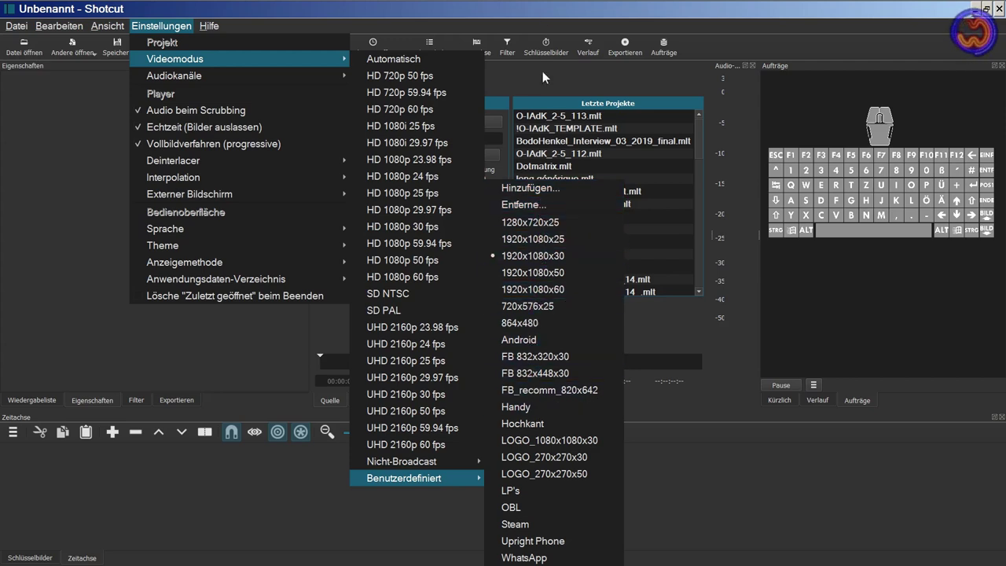
pyautogui.click(544, 11)
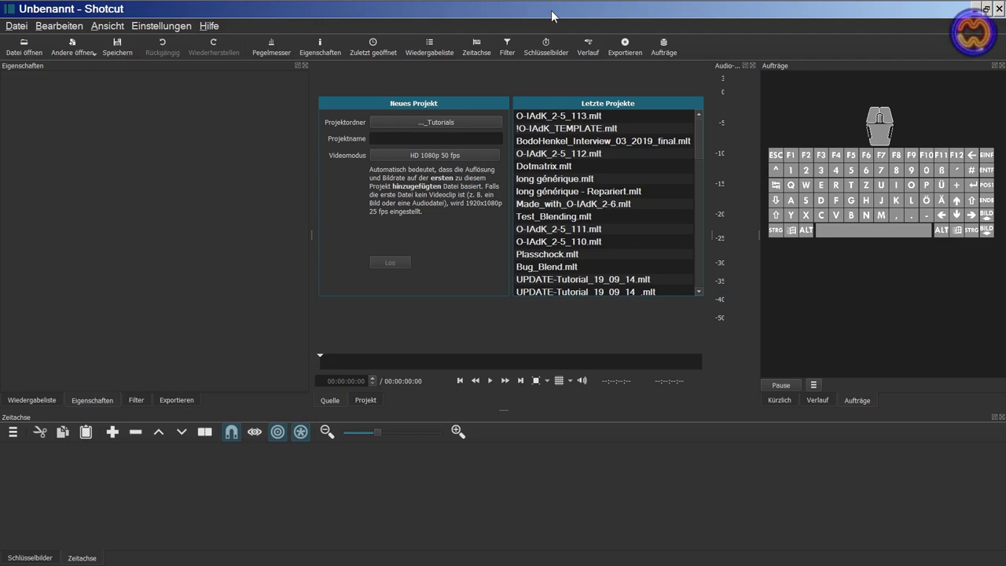
# Step: Create a black (#000000) colour clip and append it to the timeline
pyautogui.click(77, 51)
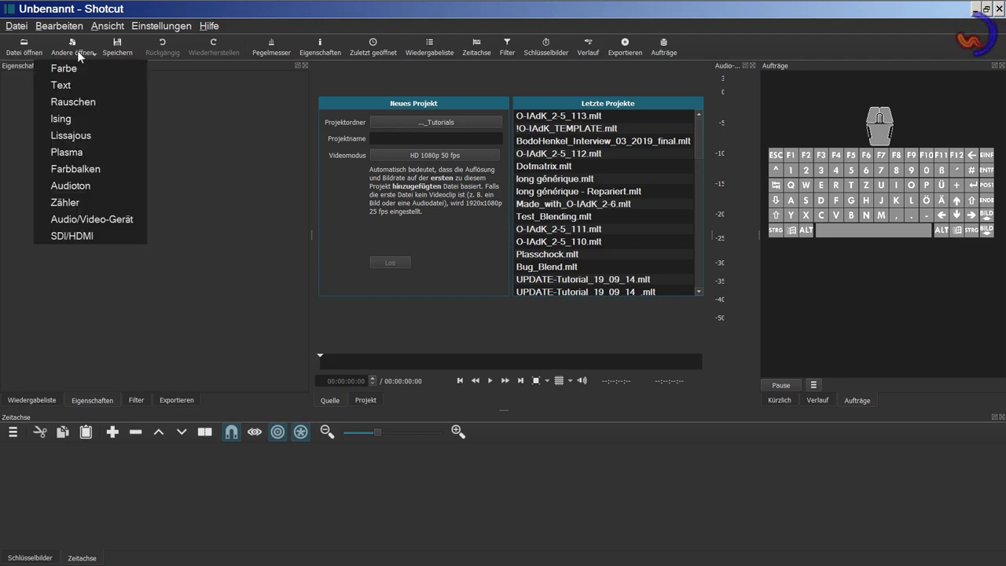
pyautogui.click(79, 68)
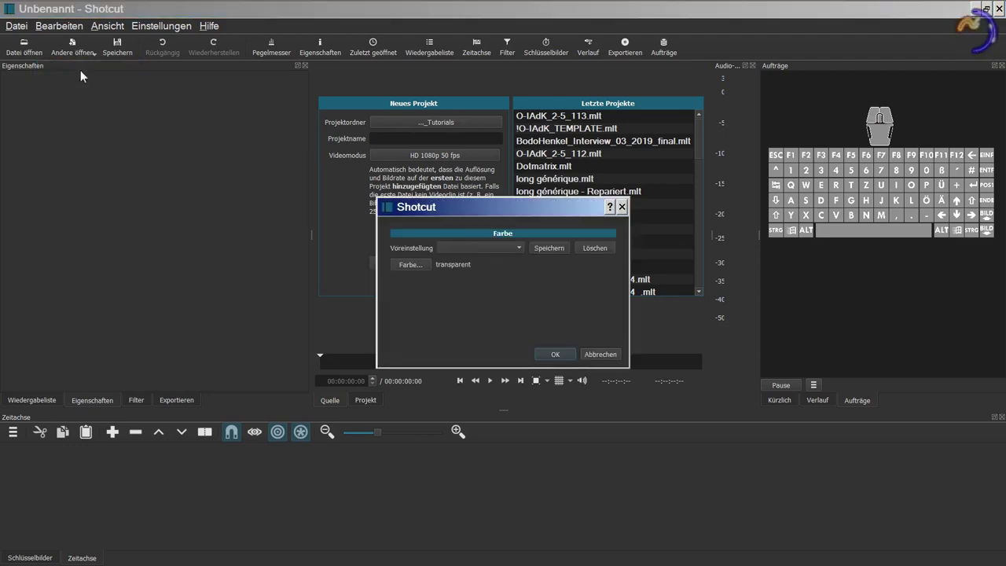
pyautogui.click(406, 265)
pyautogui.click(366, 187)
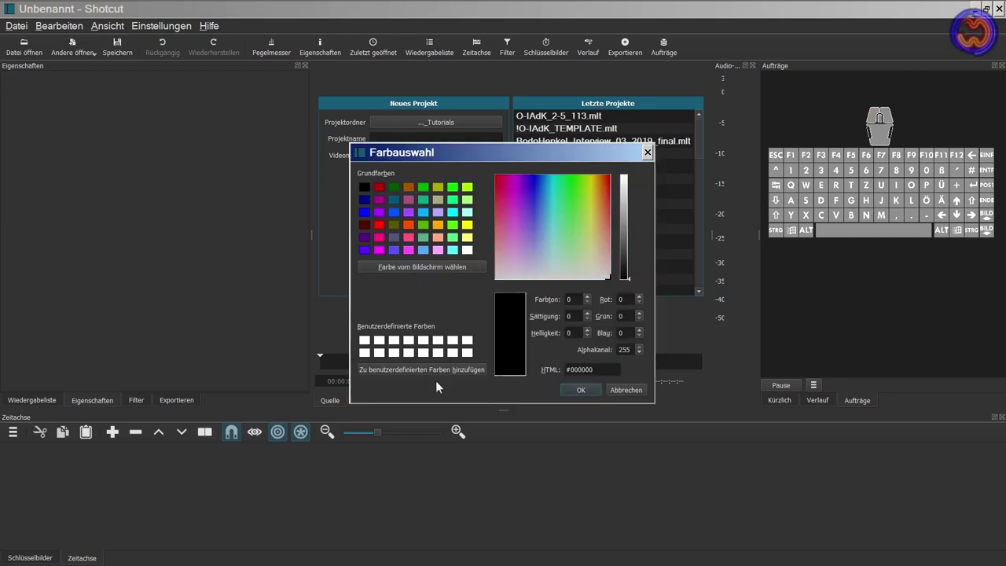
pyautogui.click(580, 391)
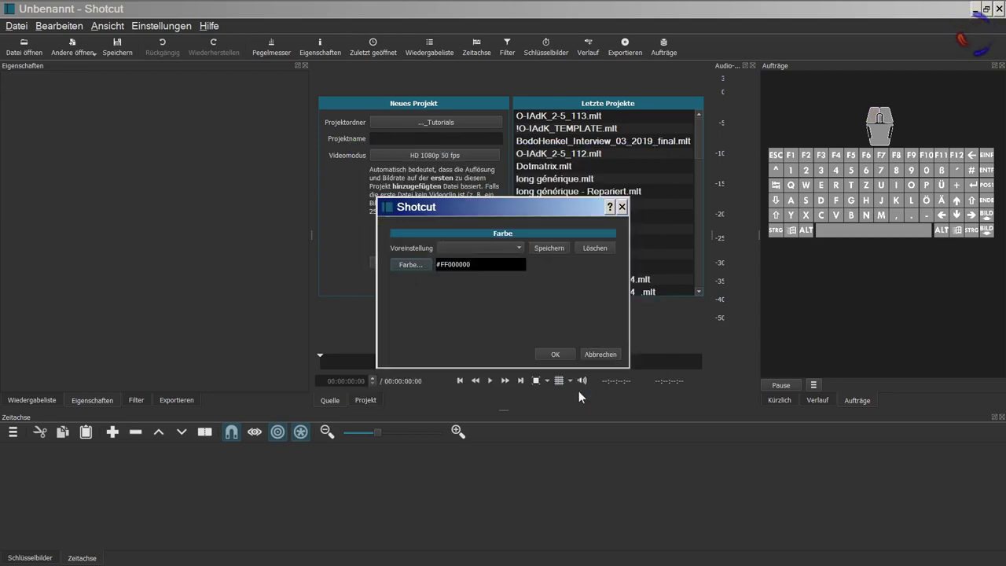
pyautogui.click(555, 355)
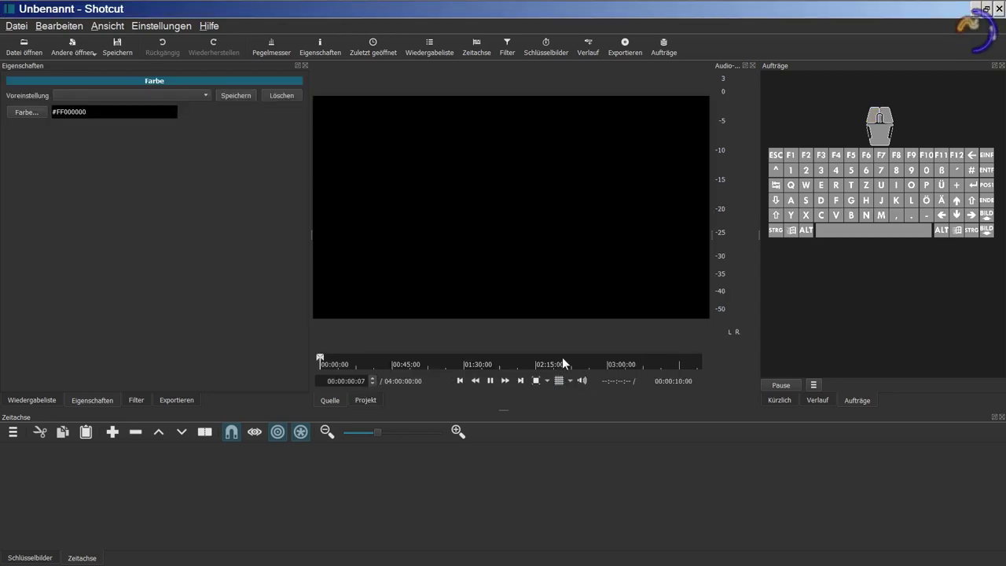
pyautogui.press('a')
# Step: Export a frame from the middle of the black clip as a PNG named schwarz in the Bilder folder
pyautogui.click(150, 449)
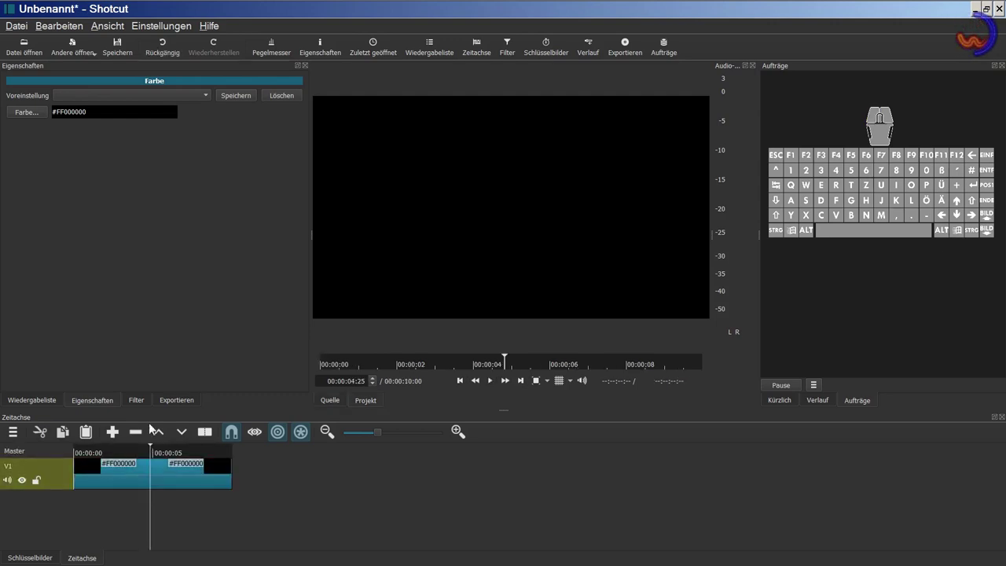
pyautogui.click(26, 30)
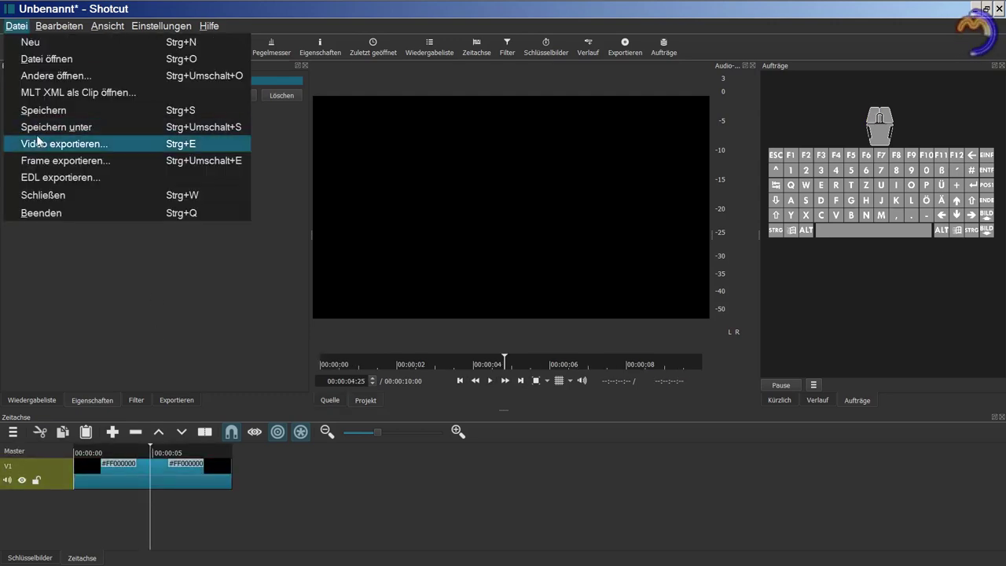
pyautogui.click(39, 161)
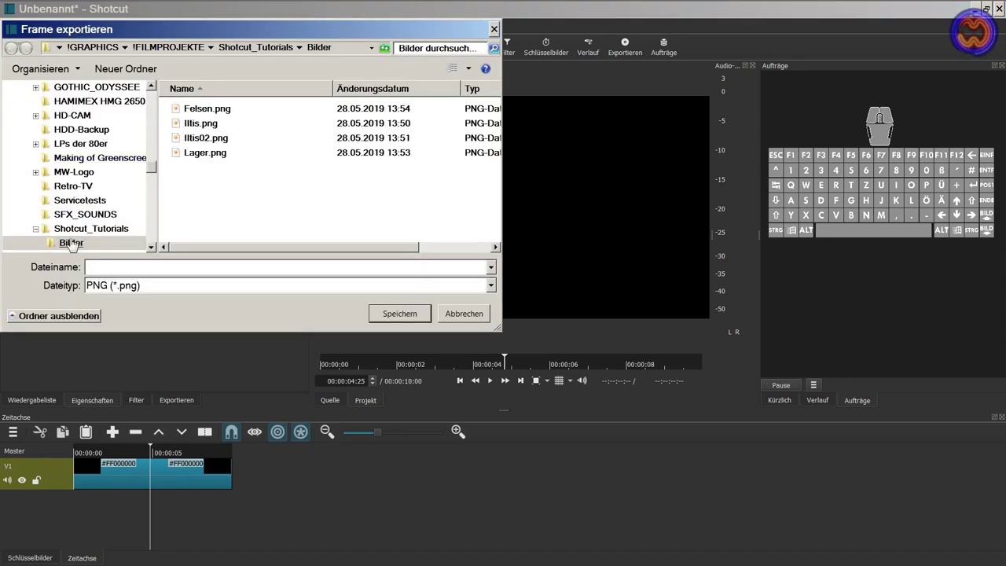
pyautogui.write('sc')
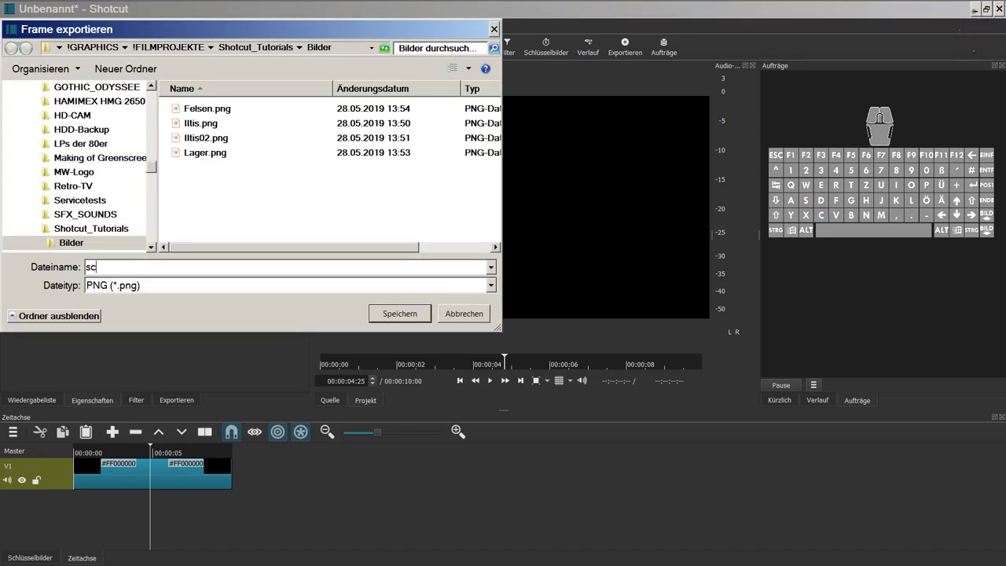
pyautogui.write('hwarz')
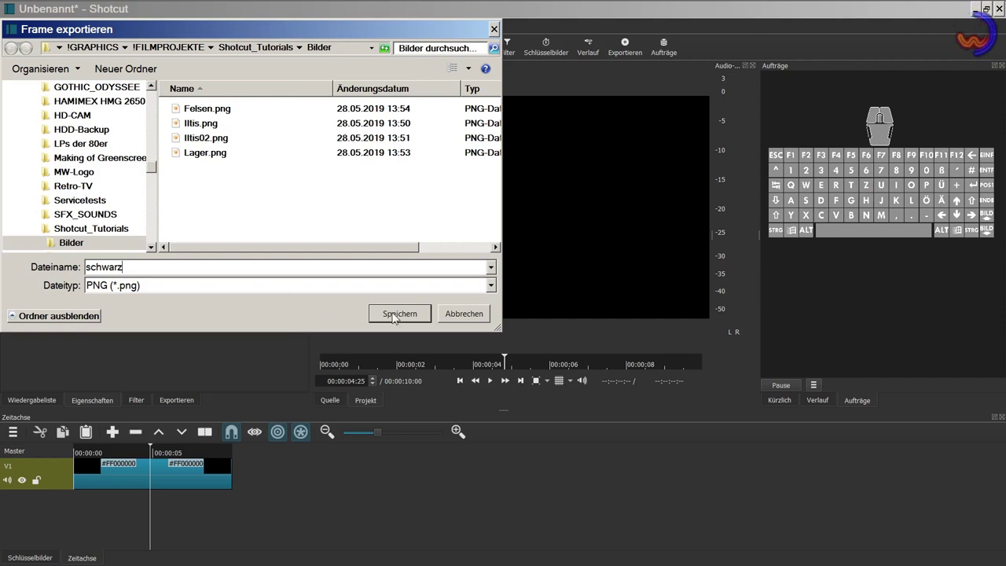
pyautogui.click(394, 316)
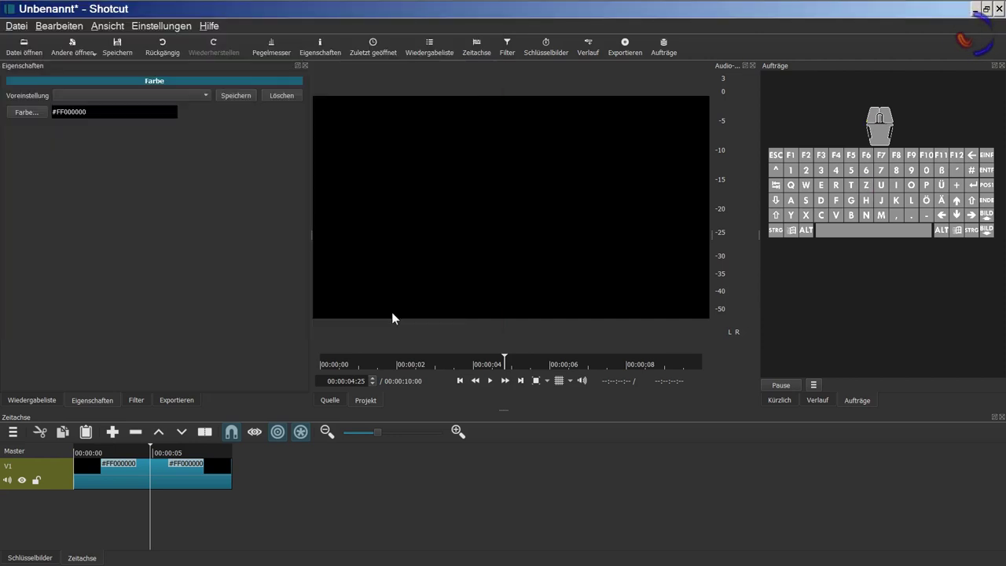
# Step: Create a white (#ffffff) colour clip and place it directly after the black clip on track V1
pyautogui.click(72, 47)
pyautogui.click(69, 70)
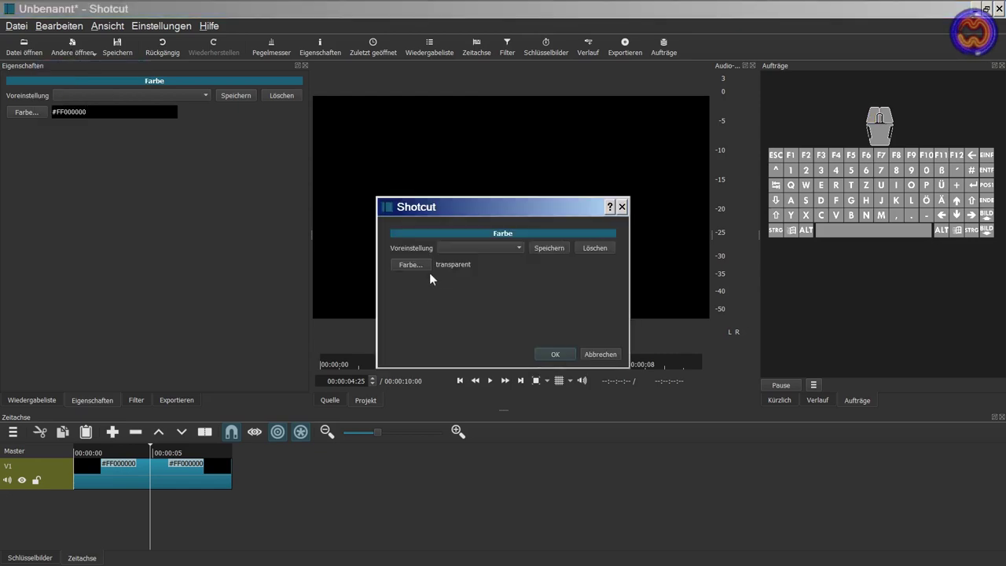
pyautogui.click(424, 268)
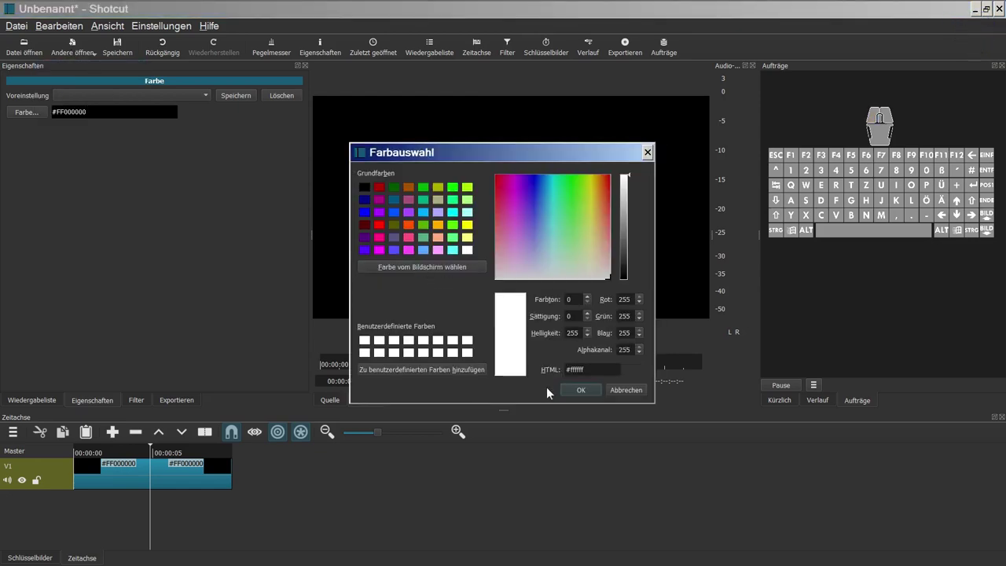
pyautogui.click(574, 390)
pyautogui.click(557, 360)
pyautogui.moveTo(519, 310); pyautogui.dragTo(235, 469)
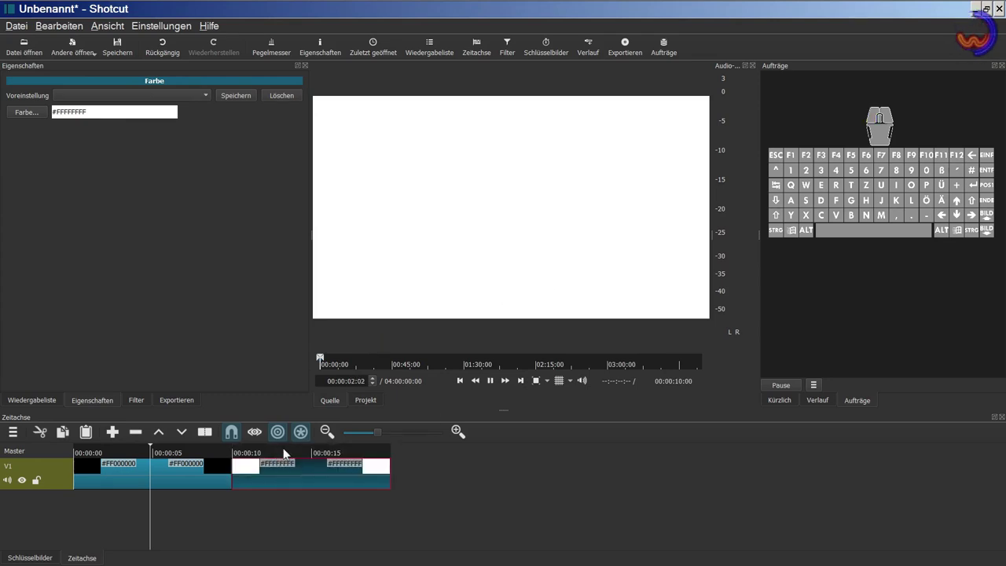
# Step: Export a frame from within the white clip as a PNG named weiß in the Bilder folder
pyautogui.click(283, 451)
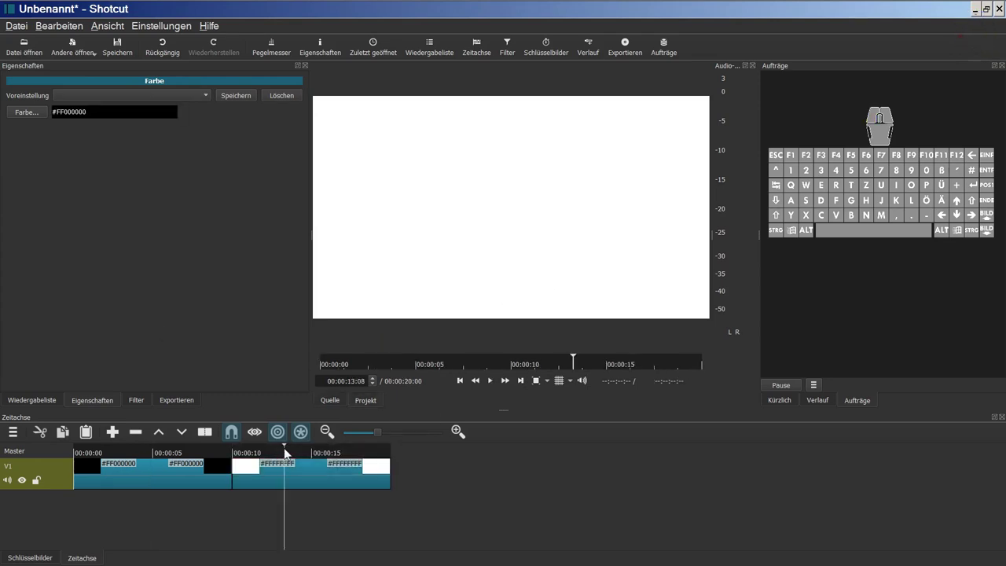
pyautogui.click(16, 26)
pyautogui.click(29, 165)
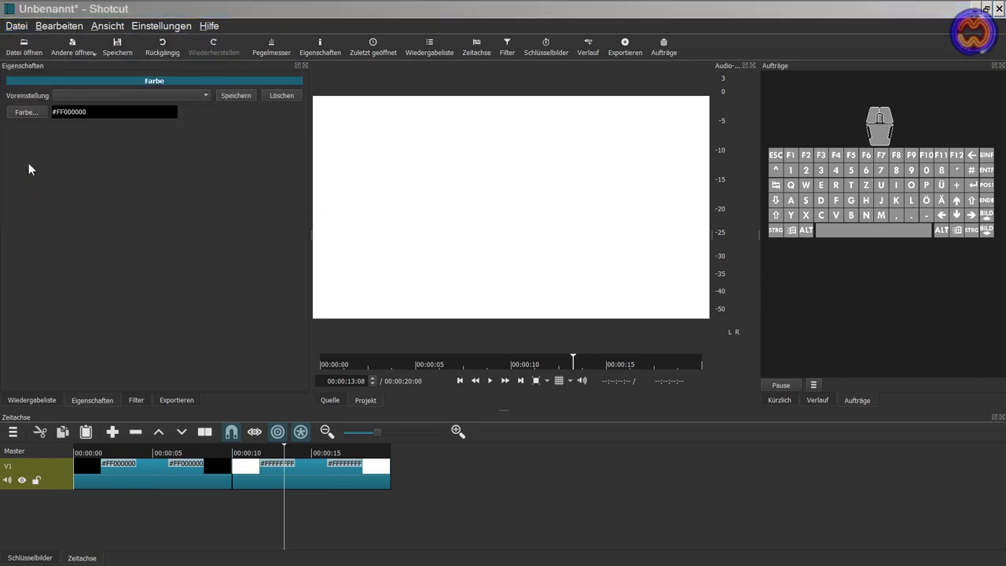
pyautogui.write('weiß')
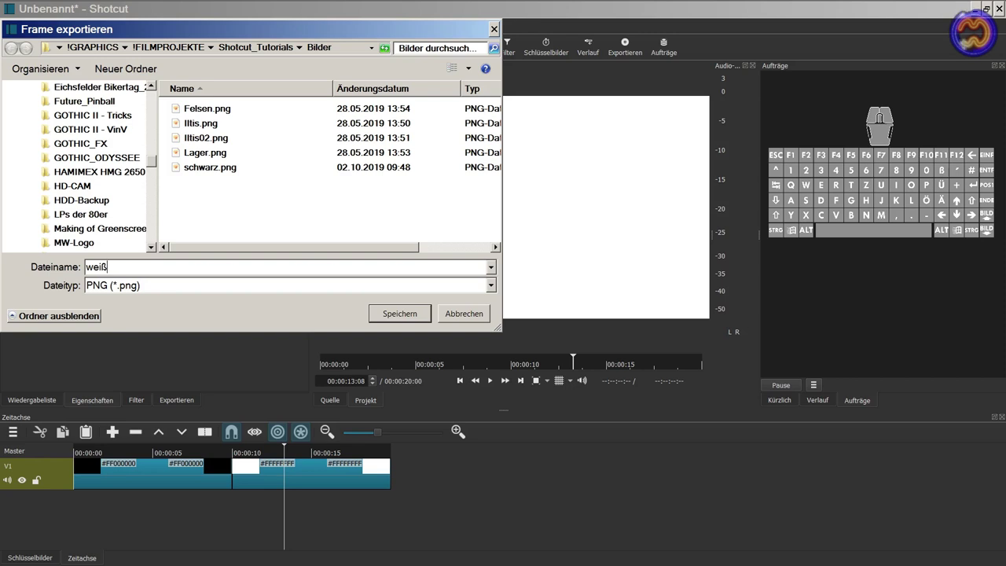
pyautogui.click(416, 318)
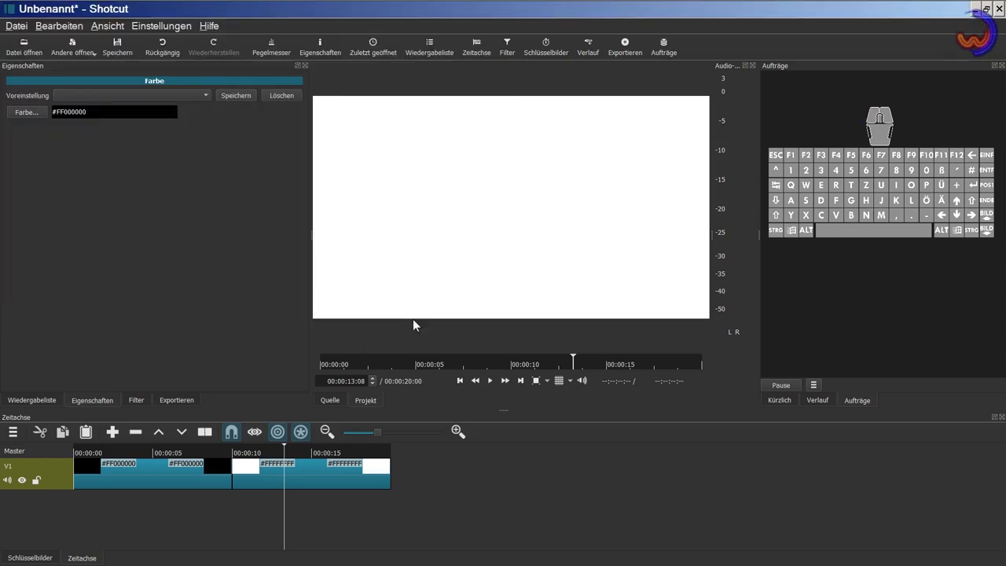
# Step: Close Shotcut without saving the project
pyautogui.click(999, 8)
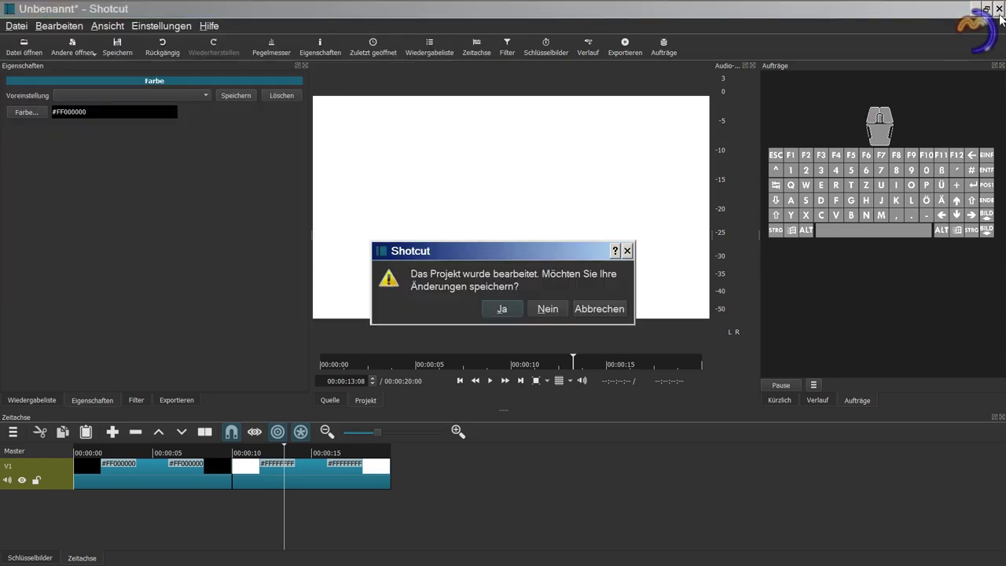
pyautogui.click(548, 310)
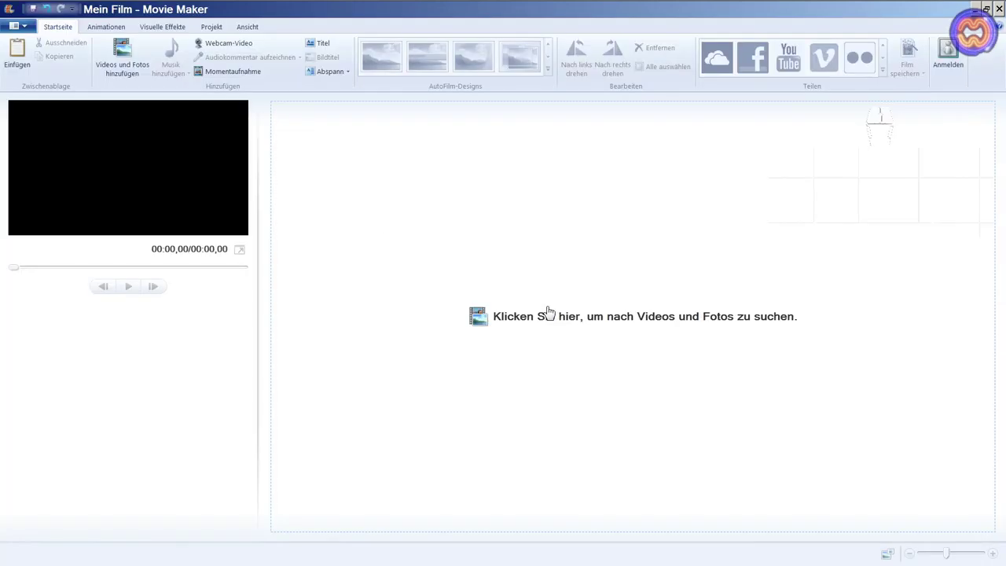
# Step: Add schwarz.png and then weiß.png from the Bilder folder to the Movie Maker storyboard
pyautogui.click(523, 365)
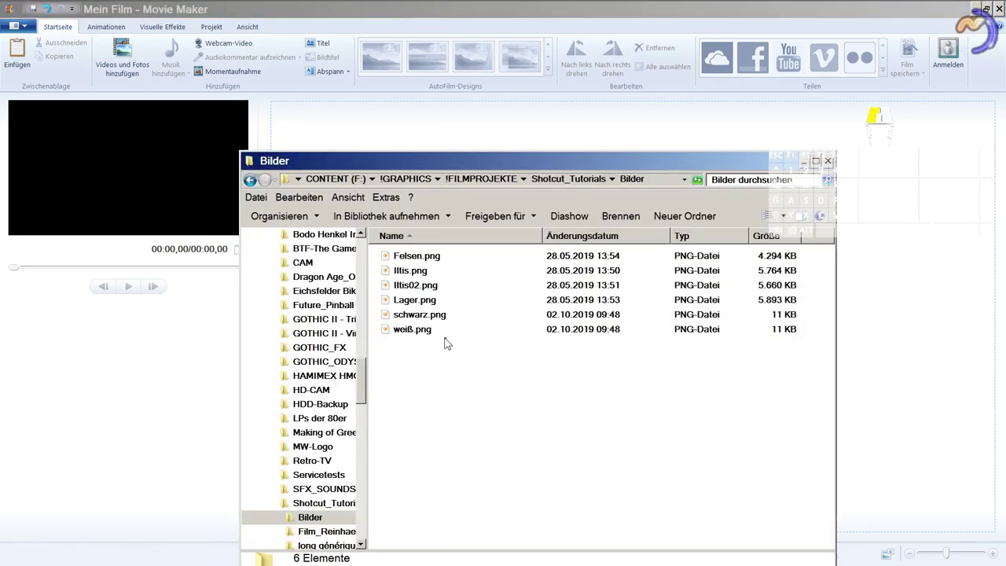
pyautogui.click(432, 318)
pyautogui.moveTo(432, 317); pyautogui.dragTo(330, 112)
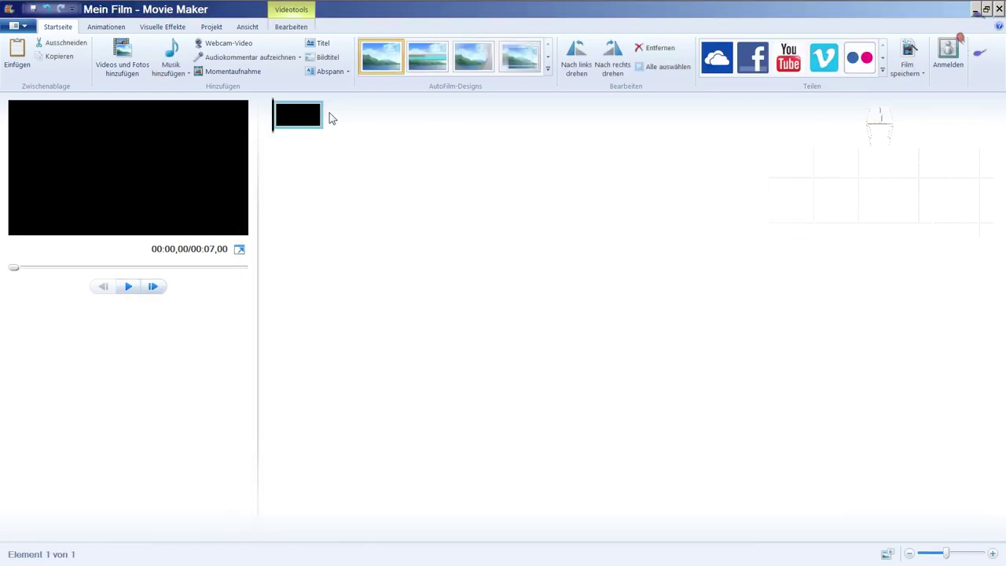
pyautogui.hotkey('alt', 'Tab')
pyautogui.click(406, 333)
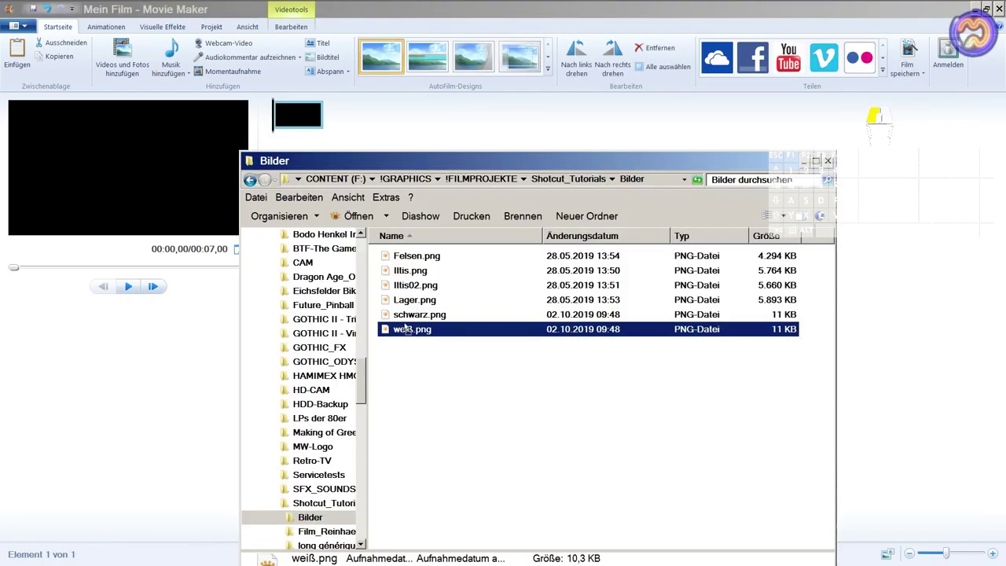
pyautogui.moveTo(366, 122); pyautogui.dragTo(359, 119)
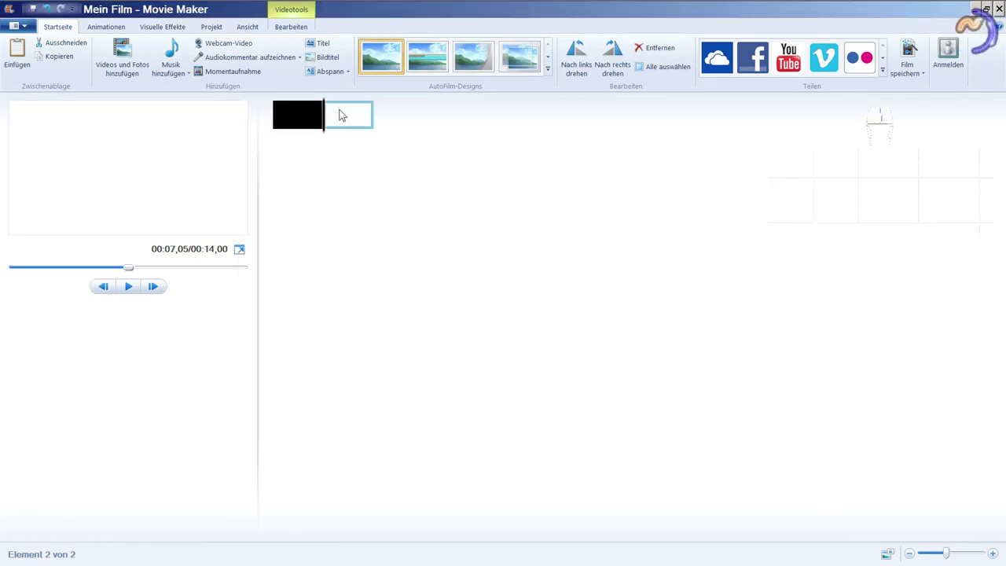
# Step: Browse the available transitions and preview several of them on the white clip
pyautogui.click(115, 29)
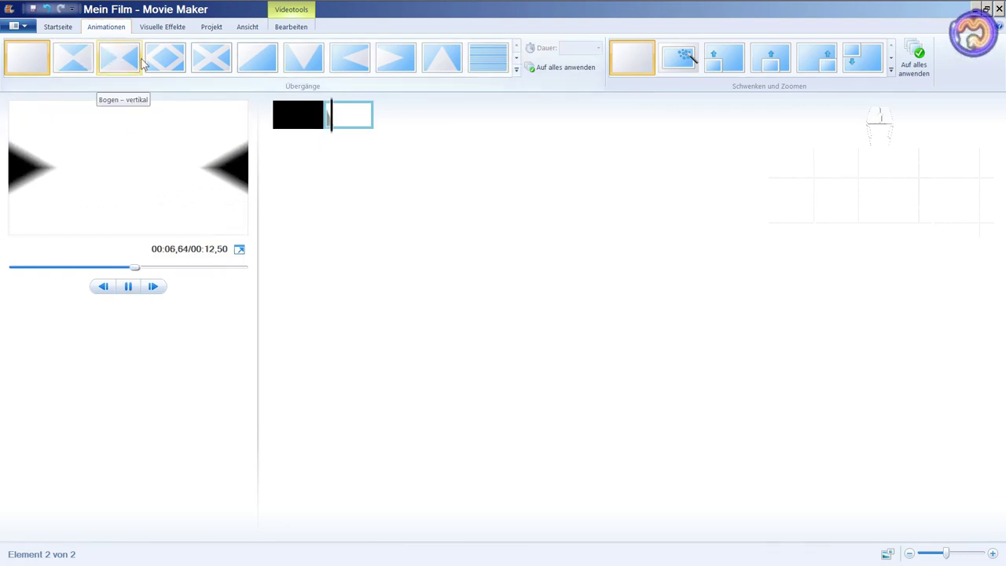
pyautogui.click(517, 59)
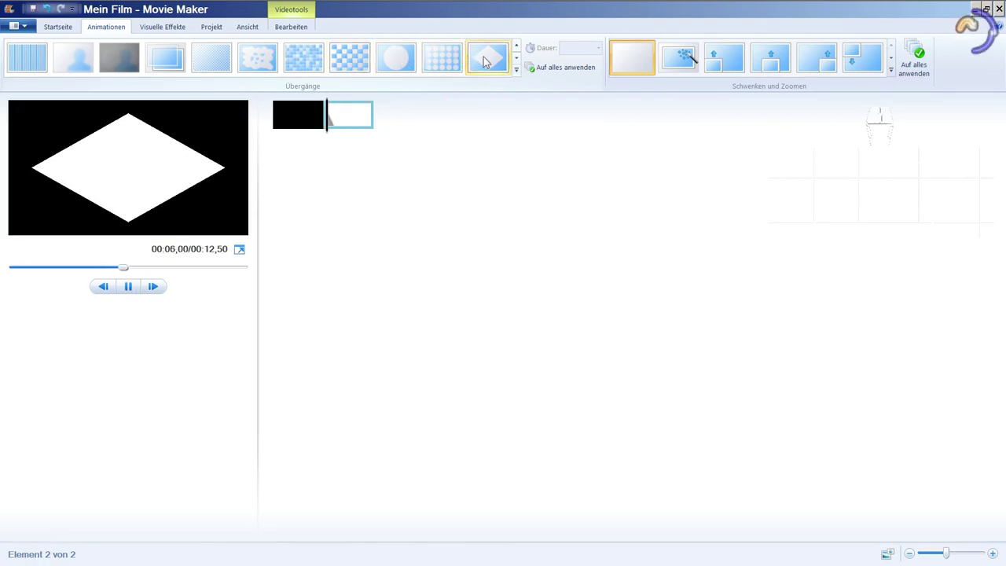
pyautogui.click(518, 59)
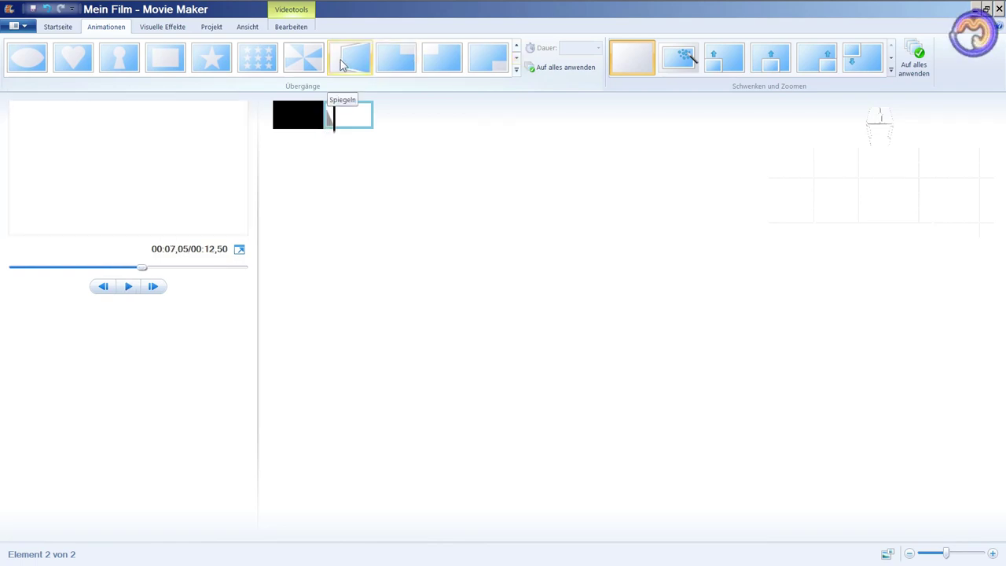
pyautogui.click(516, 58)
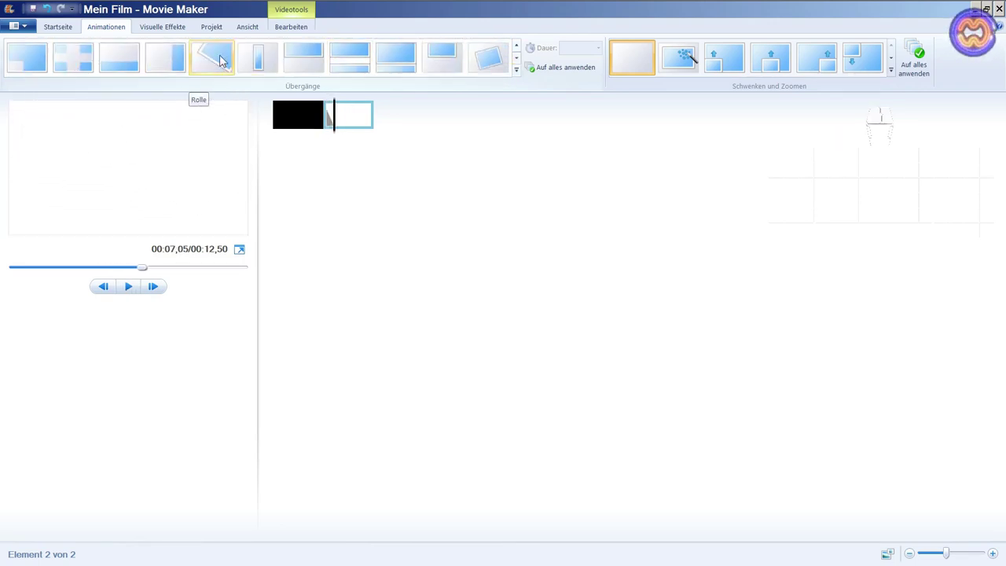
pyautogui.click(517, 60)
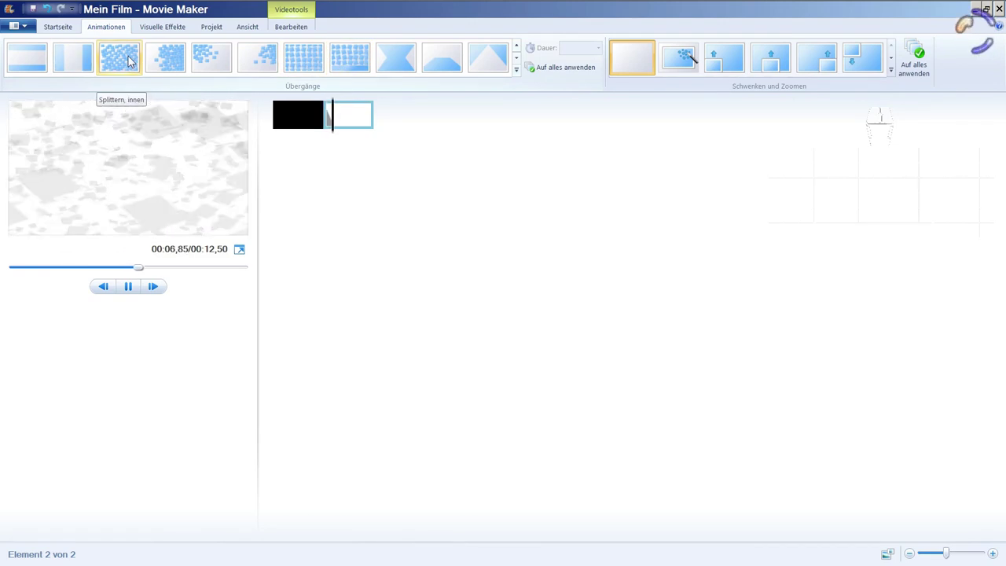
# Step: Add Felsen.png and Iltis.png from the Bilder folder to the end of the storyboard
pyautogui.hotkey('alt', 'Tab')
pyautogui.hotkey('alt', 'Tab')
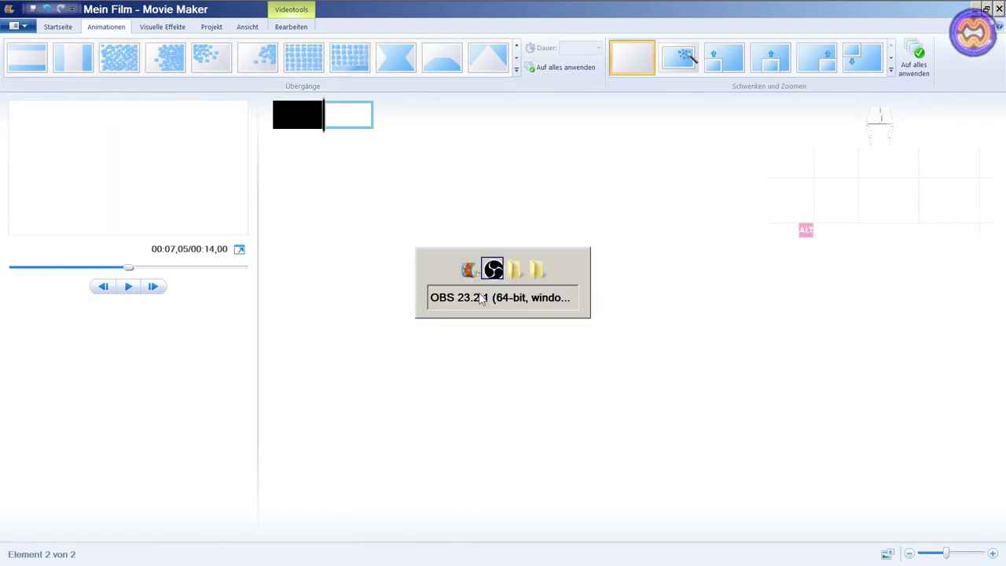
pyautogui.hotkey('alt', 'Tab')
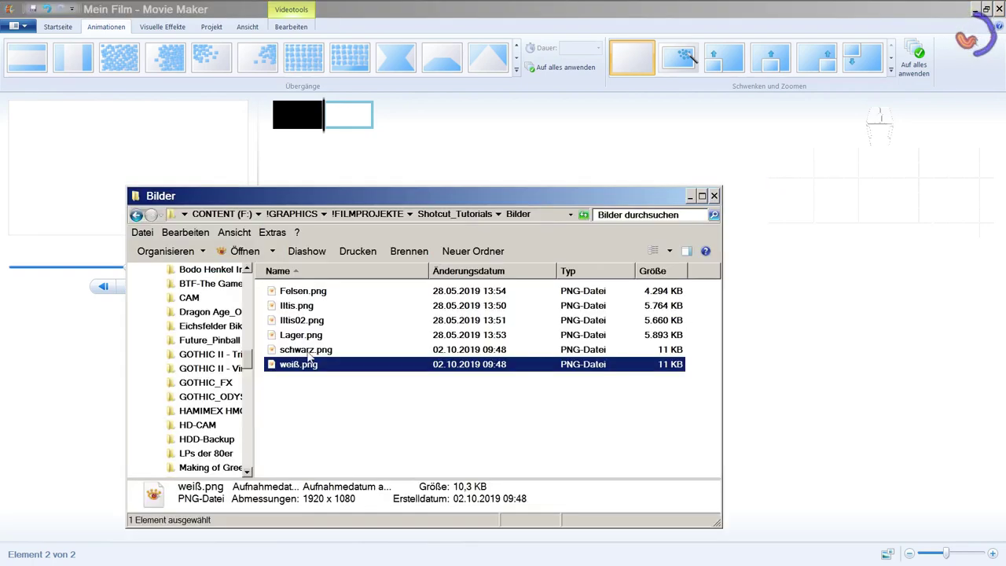
pyautogui.moveTo(305, 293); pyautogui.dragTo(419, 124)
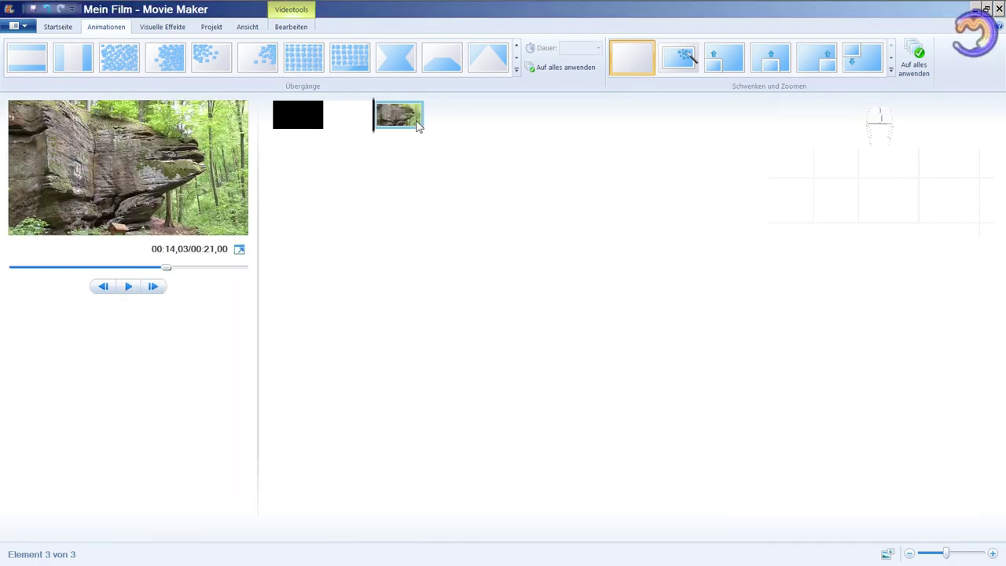
pyautogui.hotkey('alt', 'Tab')
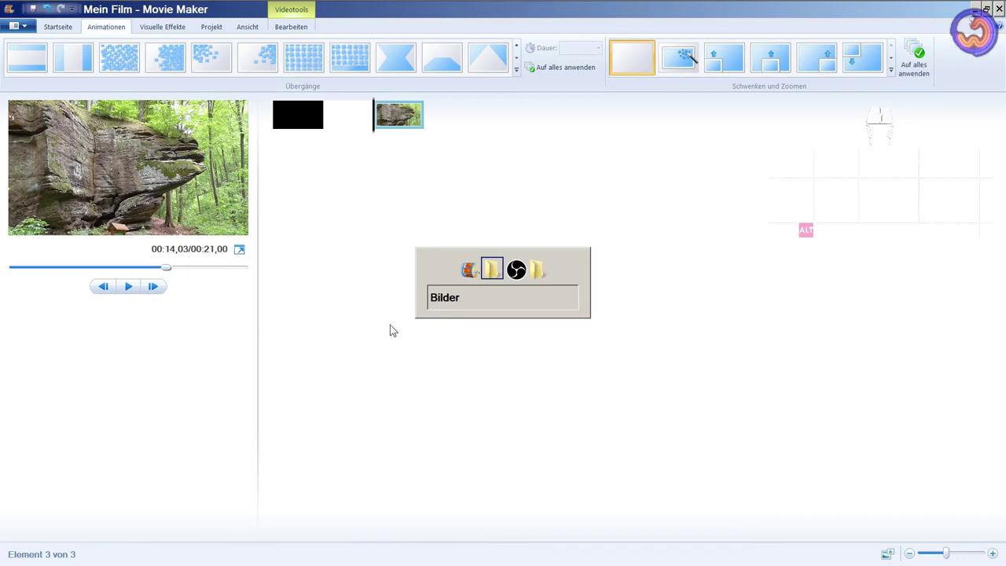
pyautogui.moveTo(302, 306); pyautogui.dragTo(439, 139)
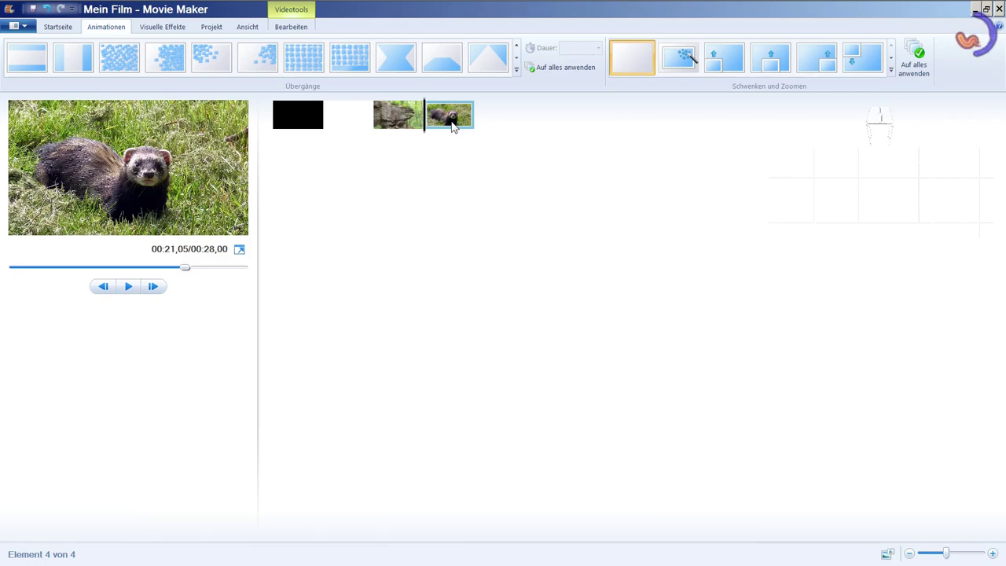
# Step: Preview transitions such as Wirbelwind, Splittern and Spiegeln between the rock photo and the polecat photo
pyautogui.click(305, 59)
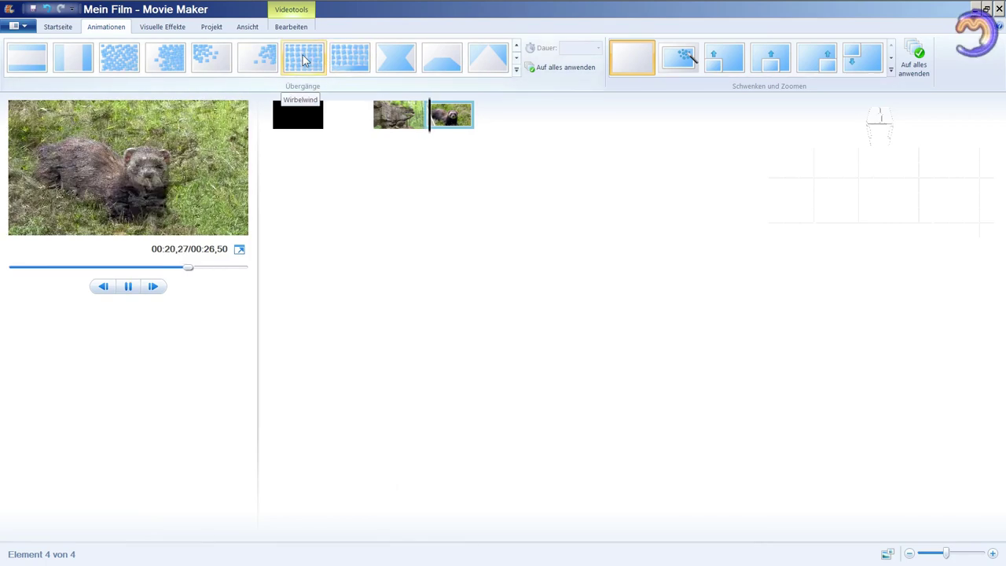
pyautogui.click(119, 60)
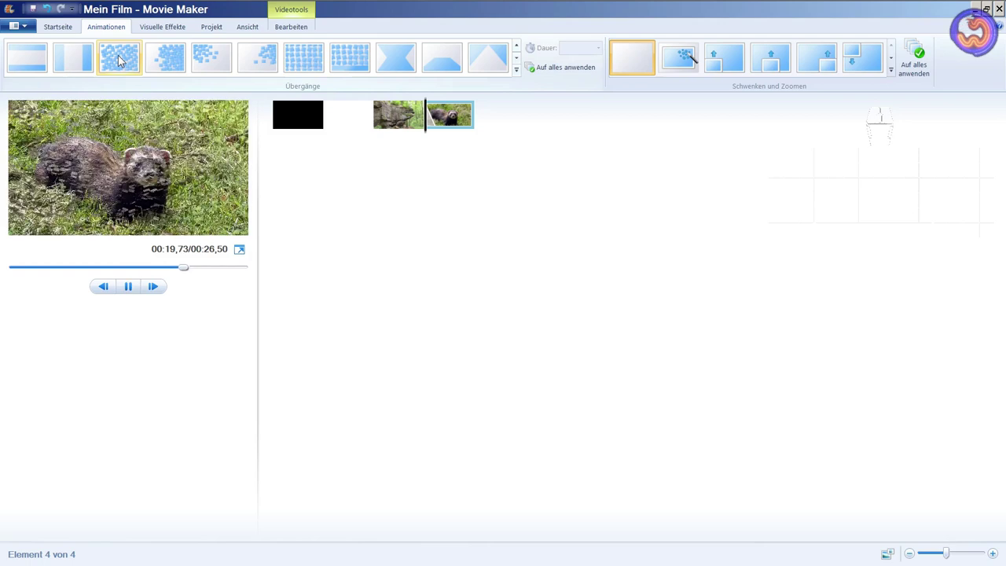
pyautogui.click(165, 60)
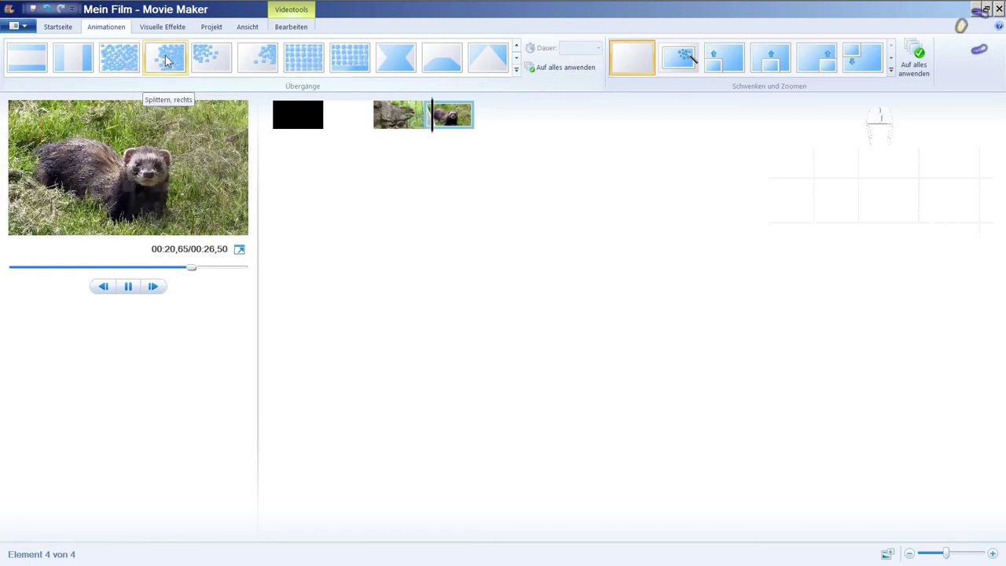
pyautogui.click(516, 55)
pyautogui.click(517, 48)
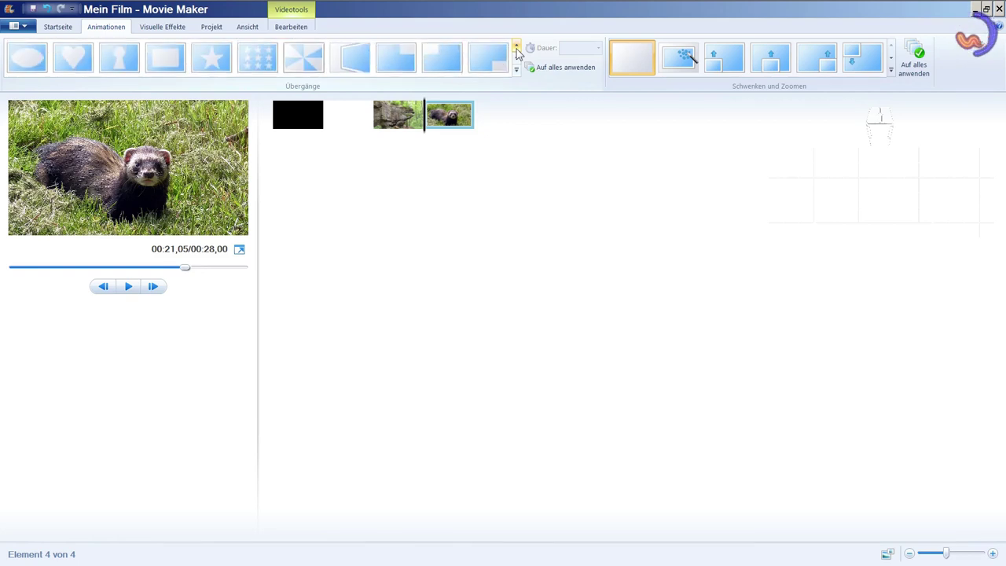
pyautogui.click(342, 60)
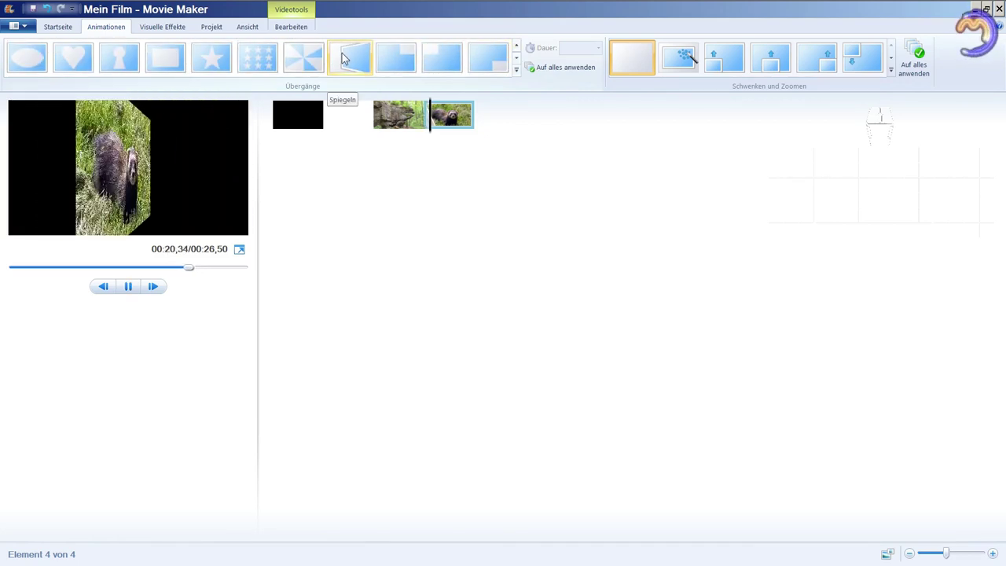
pyautogui.click(354, 60)
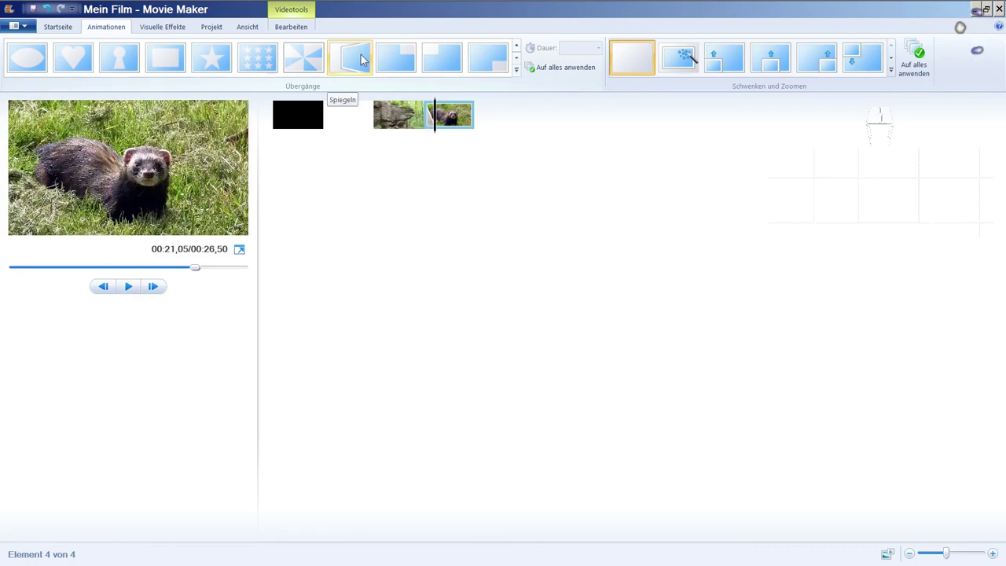
pyautogui.click(517, 61)
pyautogui.click(517, 62)
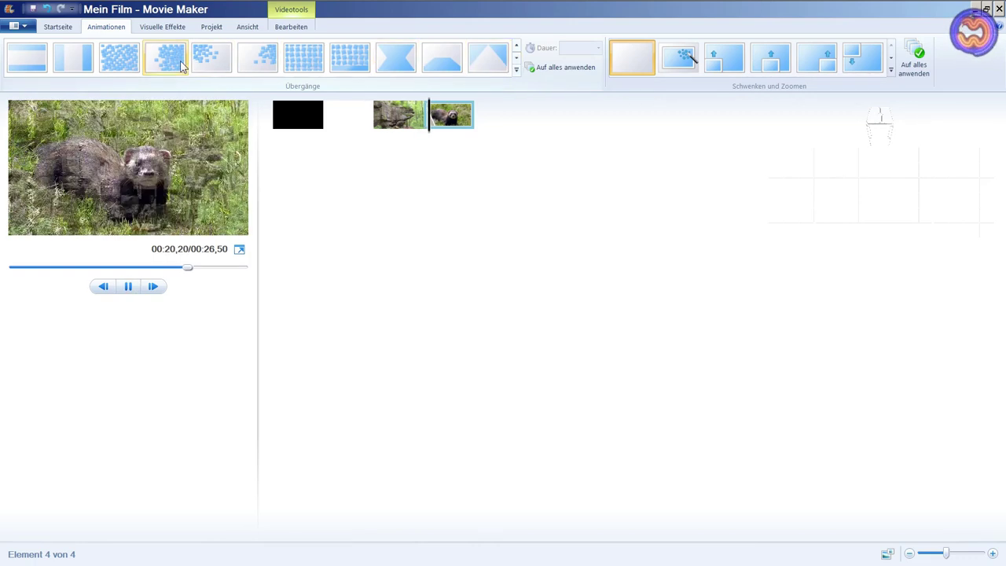
pyautogui.click(517, 58)
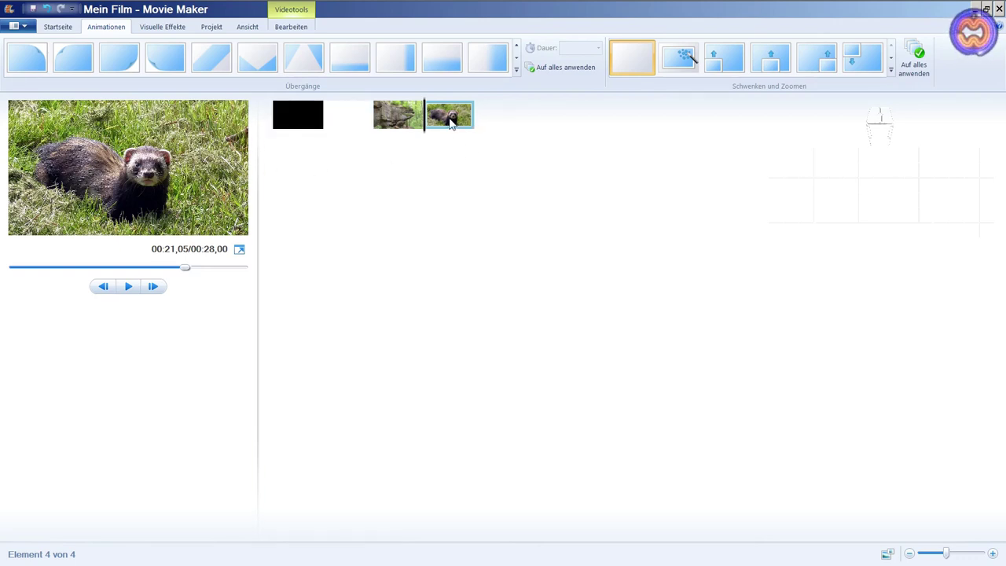
# Step: Delete the rock and polecat photos from the storyboard
pyautogui.keyDown('shift'); pyautogui.click(391, 126); pyautogui.keyUp('shift')
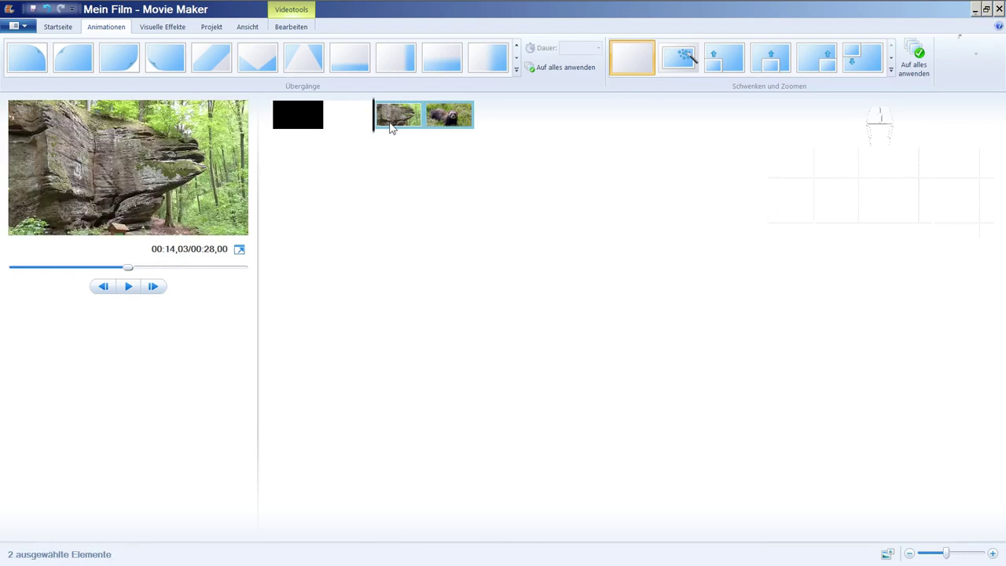
pyautogui.press('Delete')
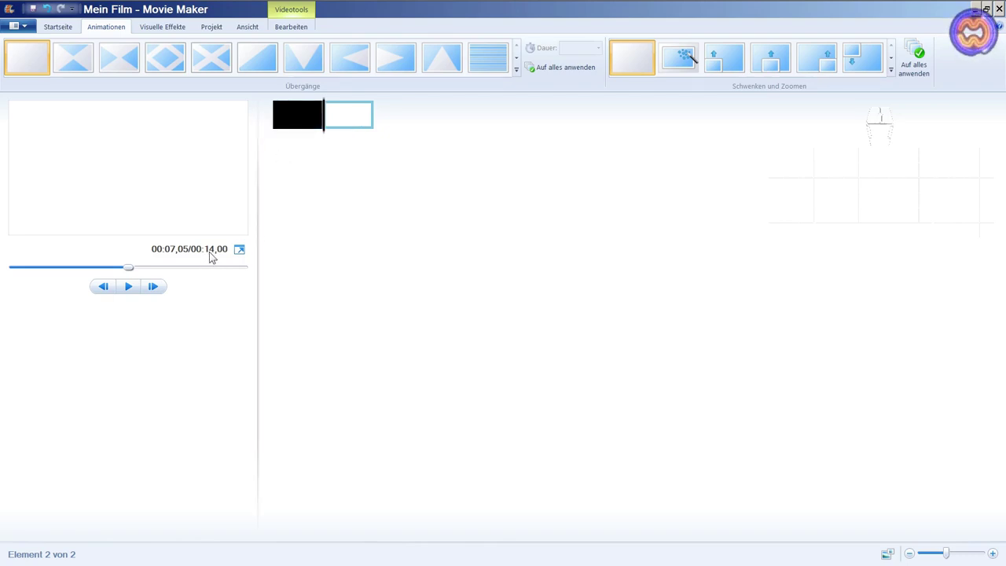
# Step: Set the duration of both the black clip and the white clip to 5,00 seconds
pyautogui.click(286, 131)
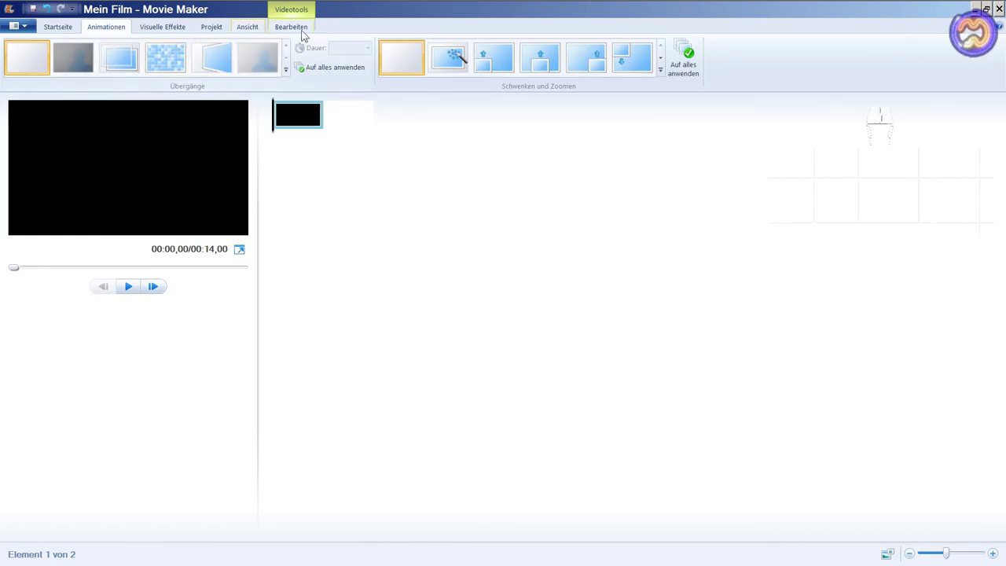
pyautogui.click(283, 29)
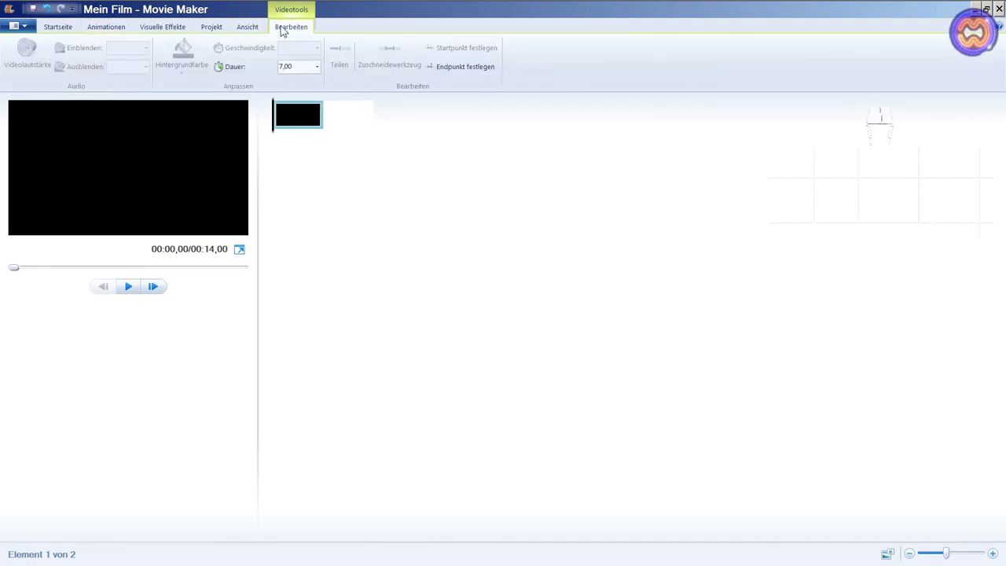
pyautogui.click(317, 66)
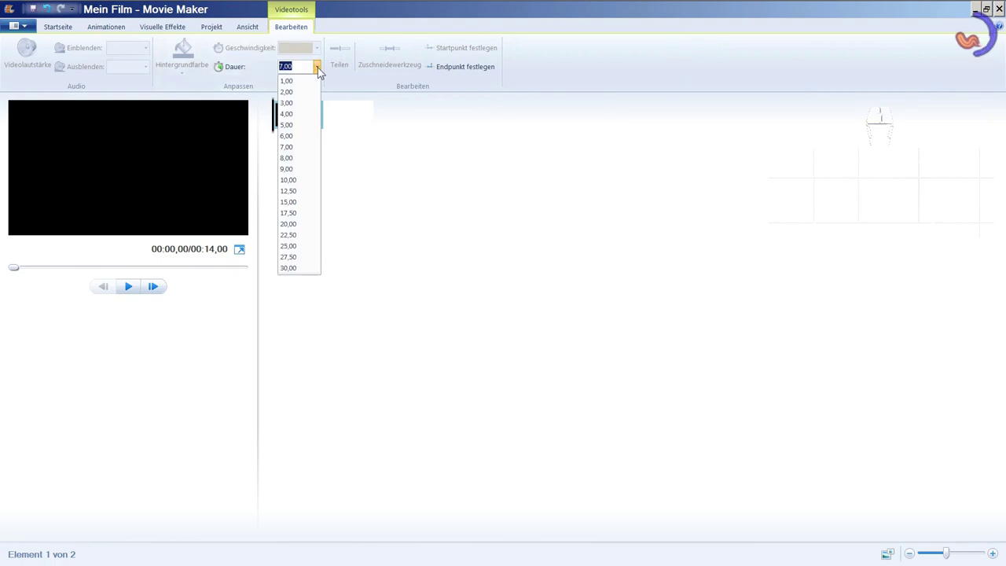
pyautogui.click(297, 125)
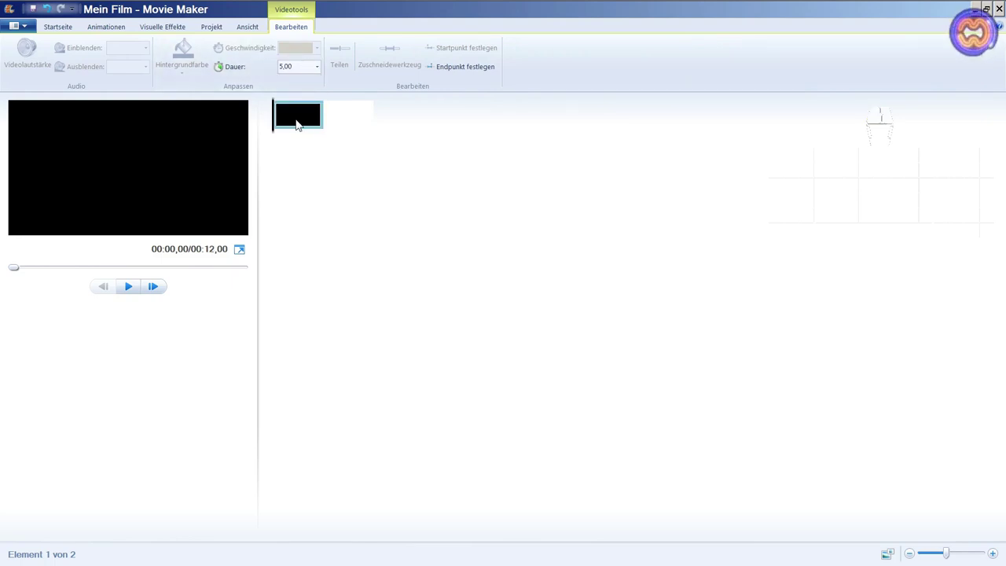
pyautogui.click(338, 119)
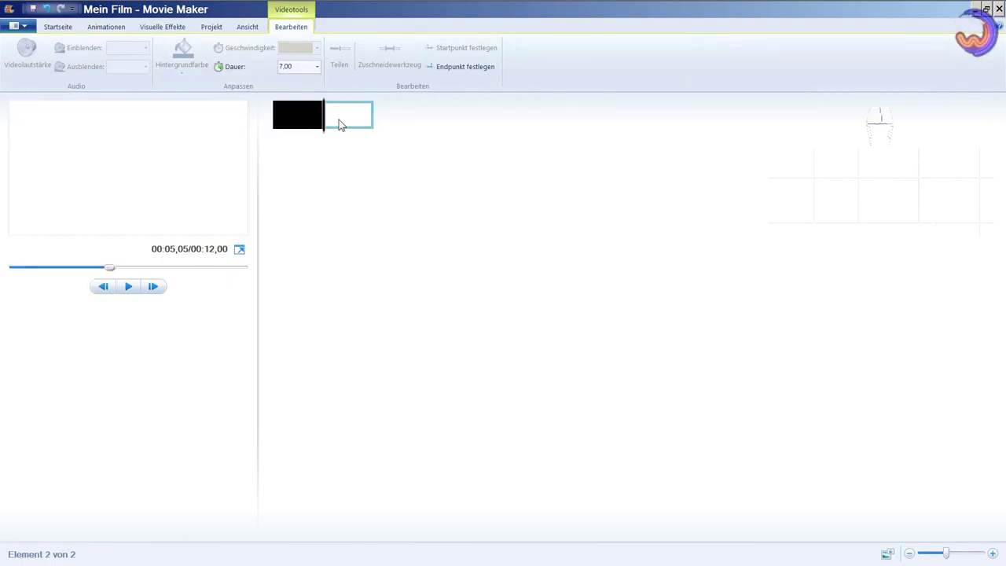
pyautogui.click(317, 67)
pyautogui.click(293, 125)
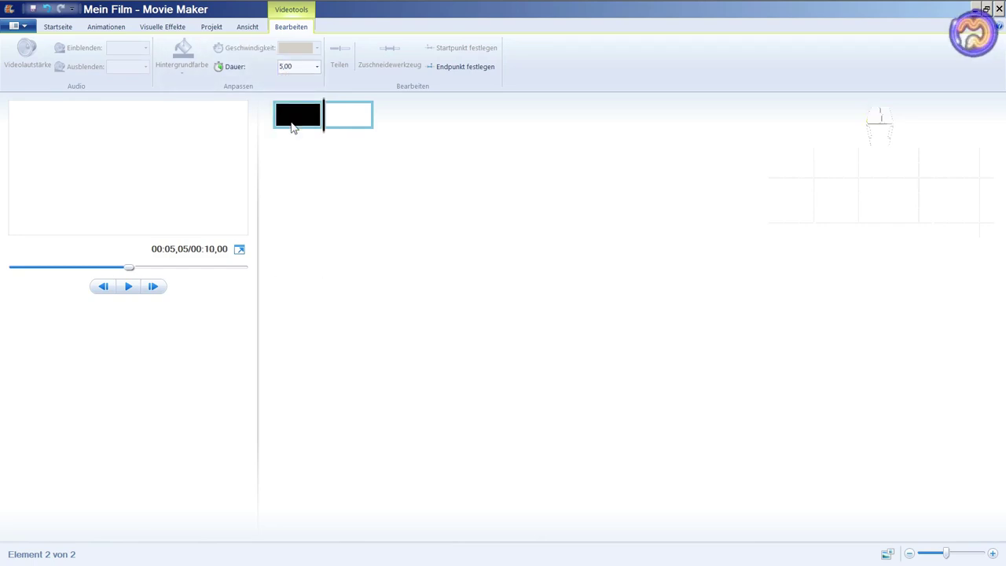
# Step: Apply the Balken - horizontal transition to the white clip and play it back
pyautogui.click(121, 28)
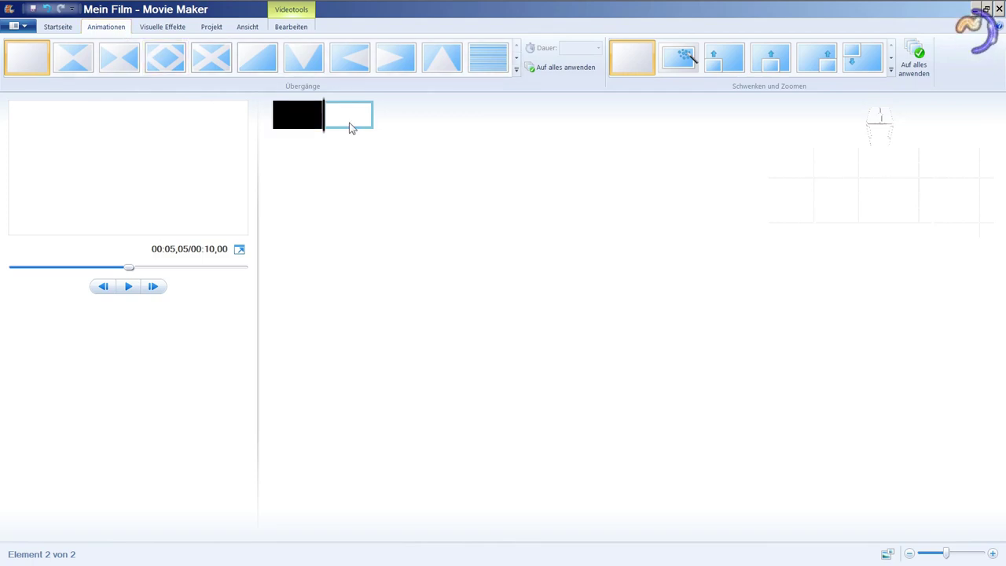
pyautogui.click(486, 71)
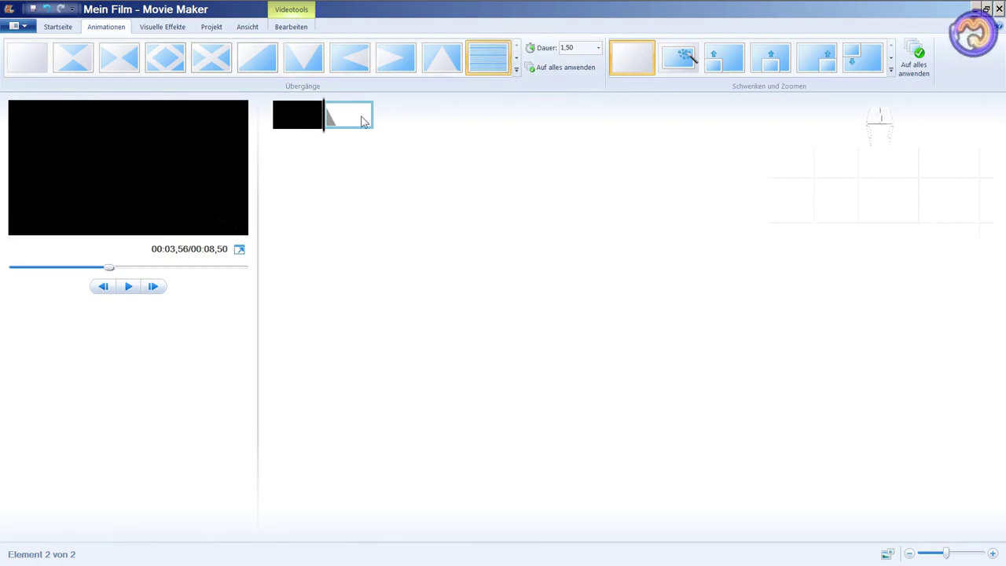
pyautogui.click(127, 287)
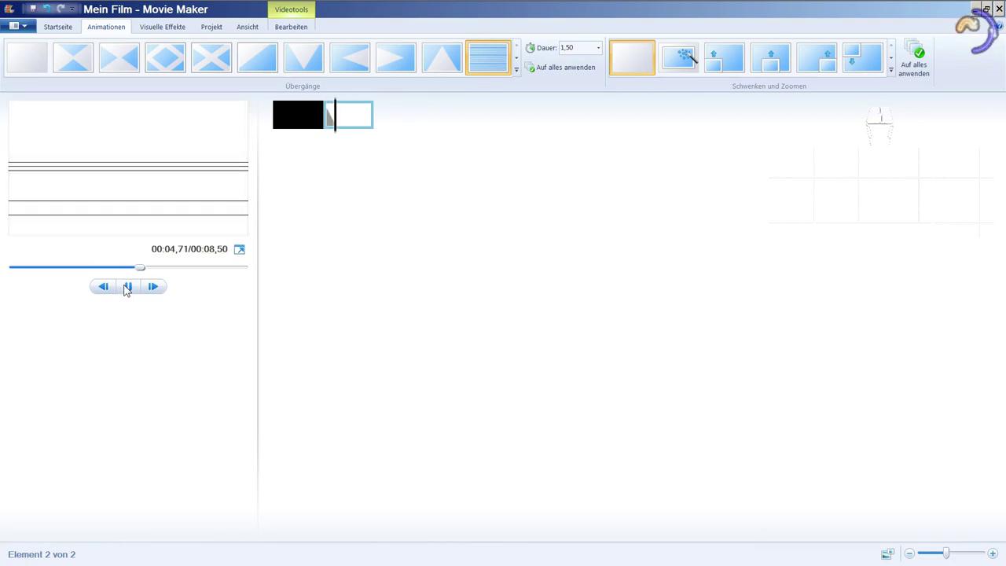
pyautogui.click(126, 287)
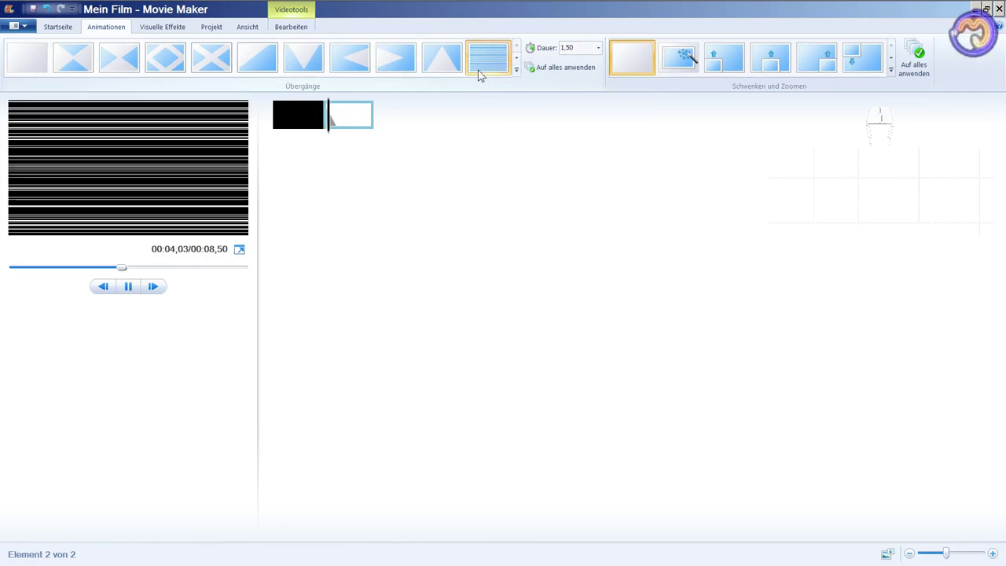
# Step: Set the duration of the white clip's transition to 1,00 second
pyautogui.click(598, 48)
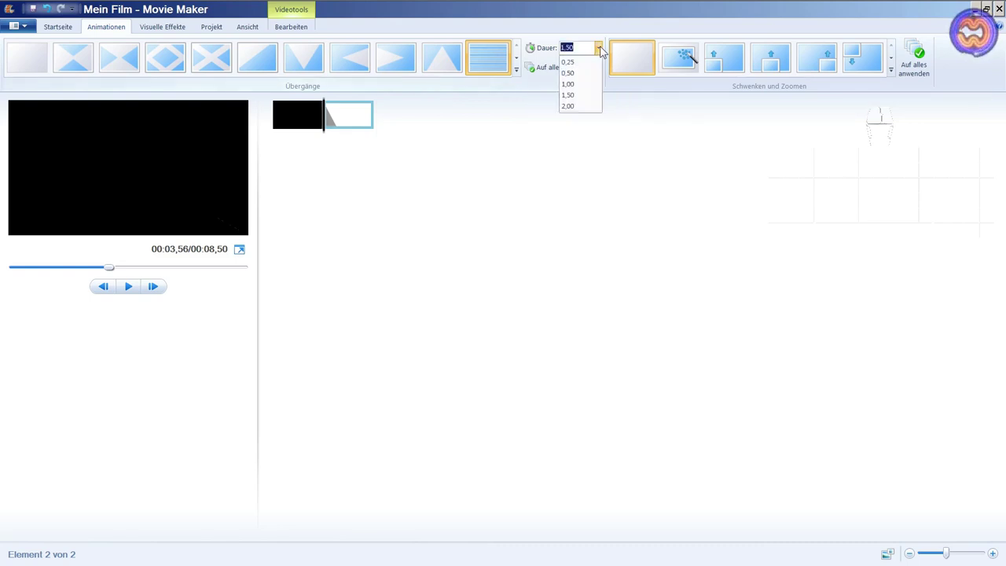
pyautogui.click(585, 85)
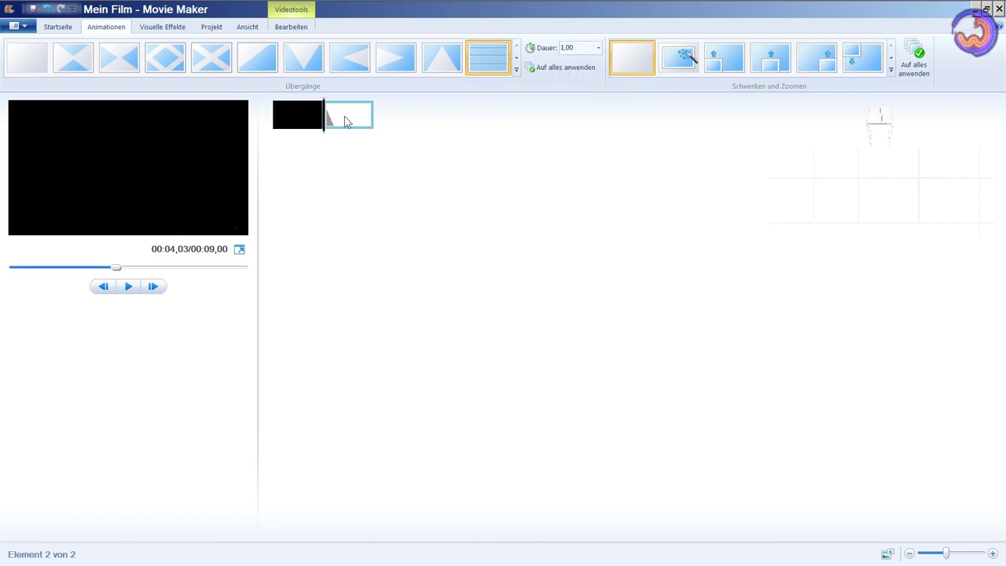
pyautogui.click(600, 51)
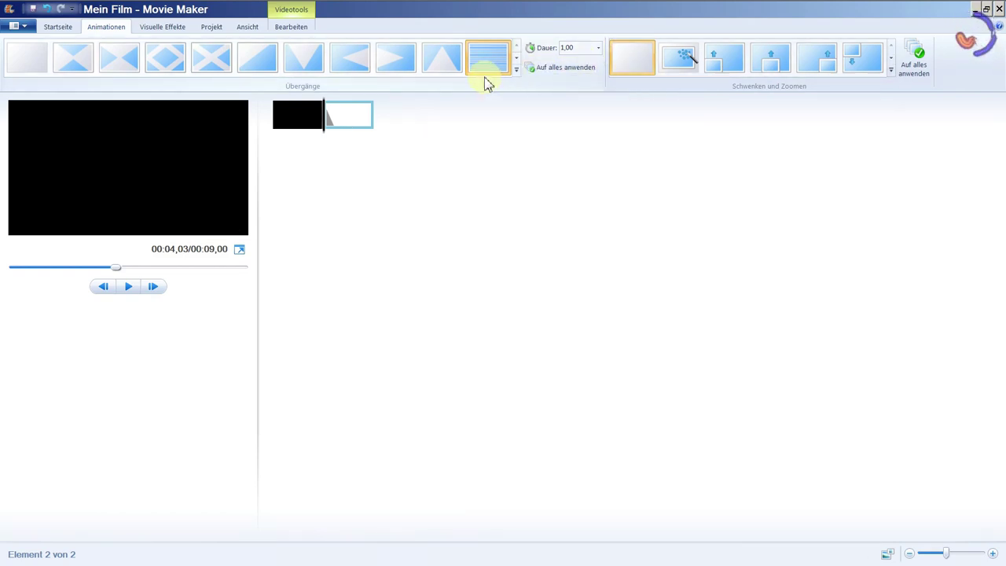
pyautogui.click(337, 117)
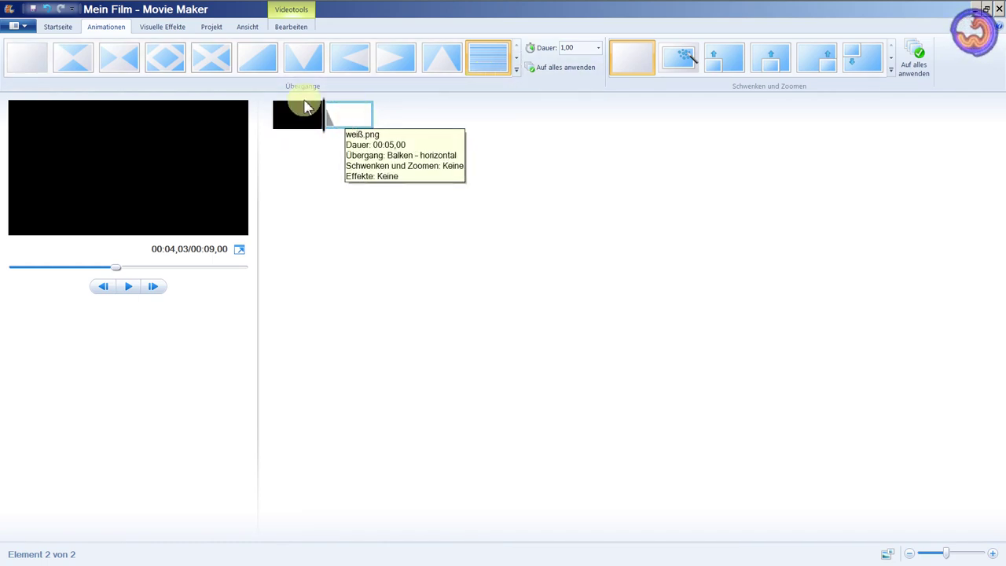
# Step: Create a custom movie-saving setting and name it Test
pyautogui.click(26, 26)
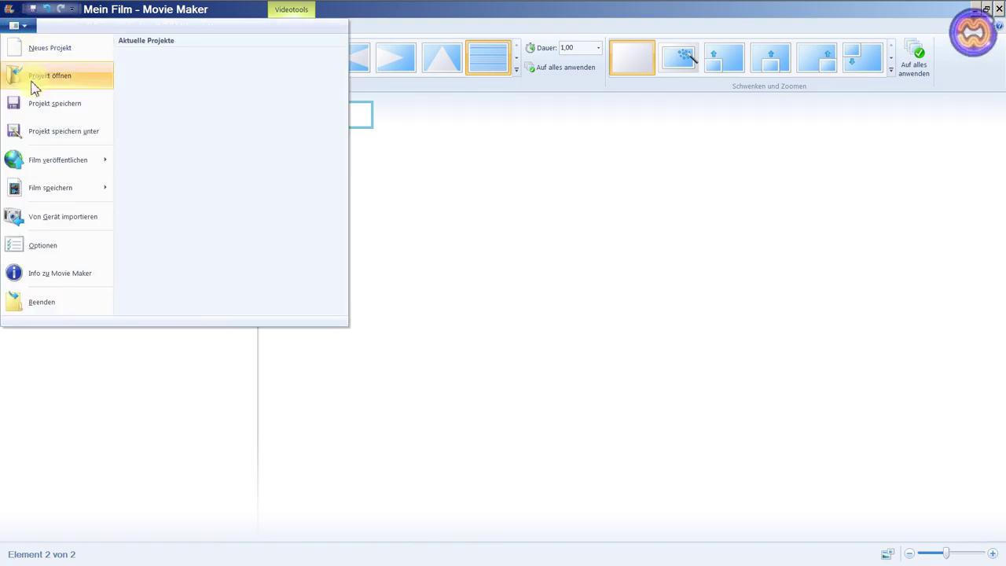
pyautogui.moveTo(39, 169)
pyautogui.moveTo(42, 199)
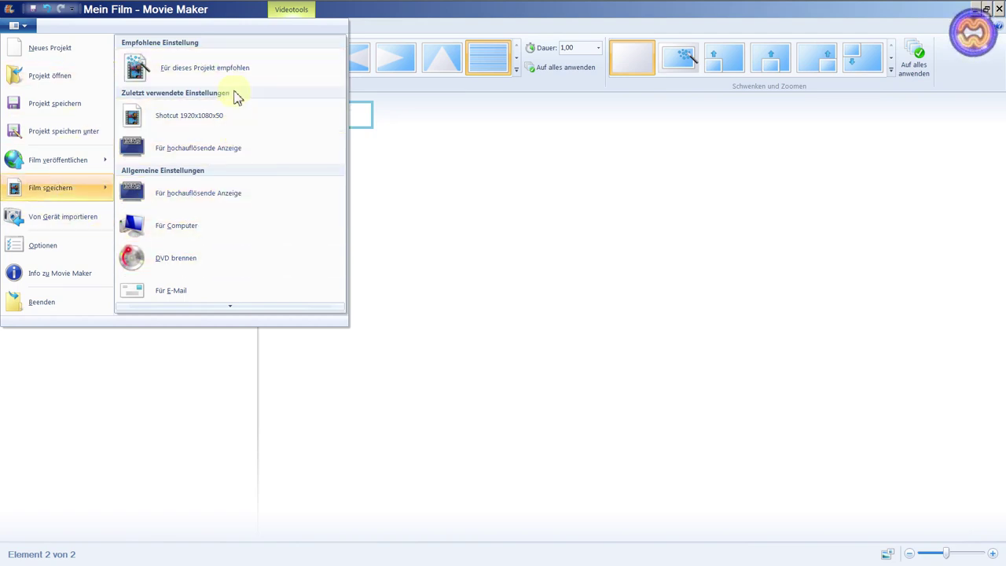
pyautogui.moveTo(220, 264)
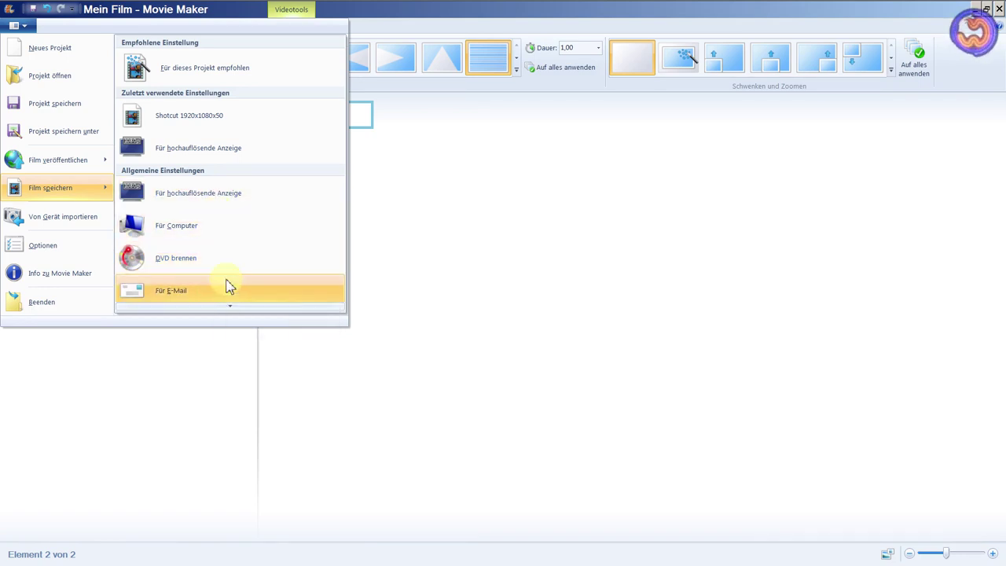
pyautogui.click(236, 309)
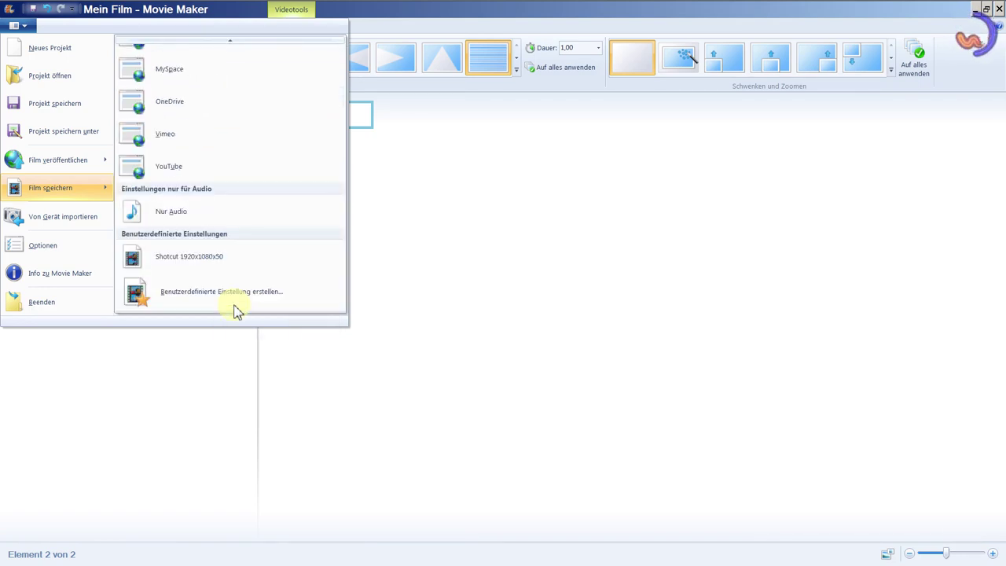
pyautogui.click(229, 44)
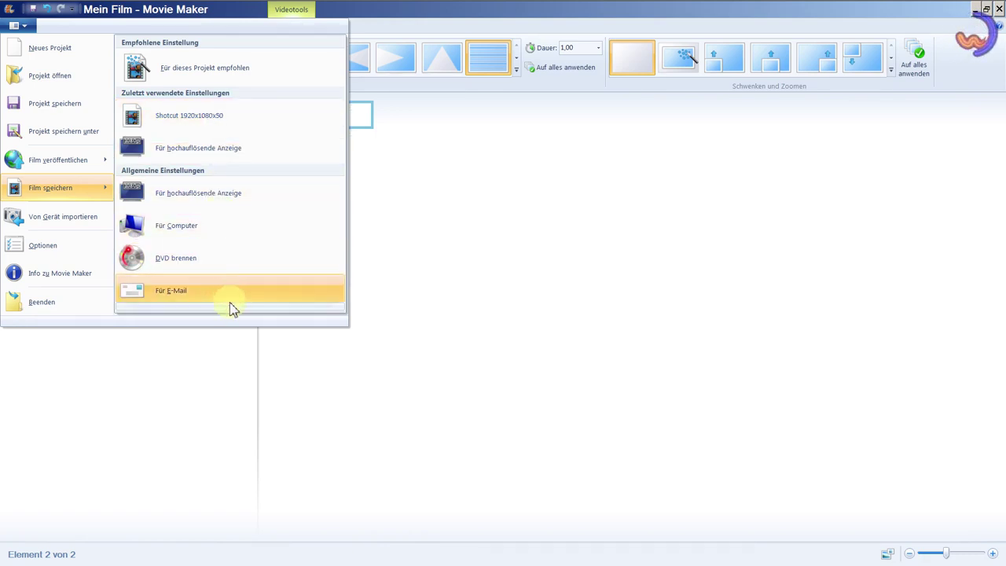
pyautogui.scroll(-5, 230, 303)
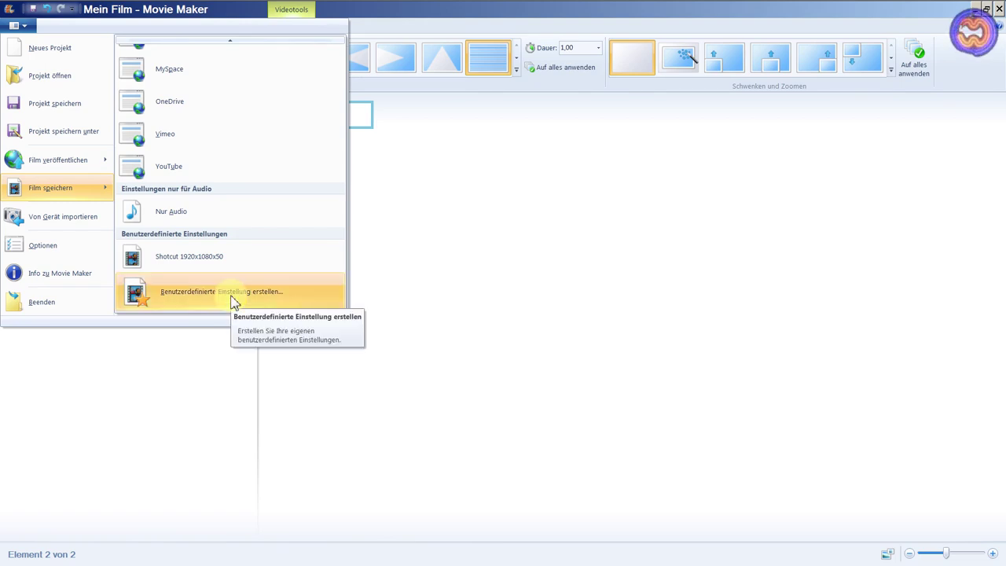
pyautogui.click(232, 295)
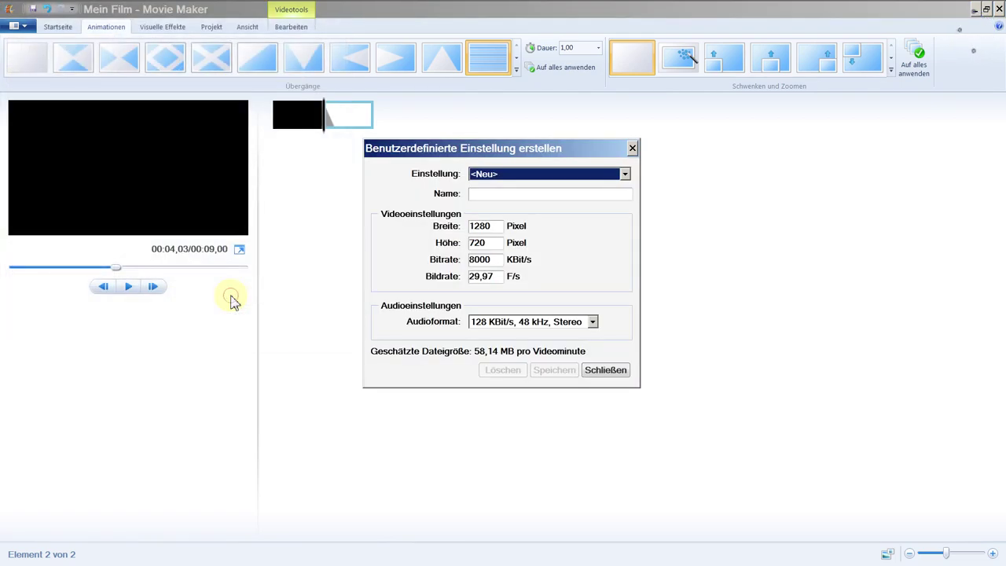
pyautogui.click(495, 198)
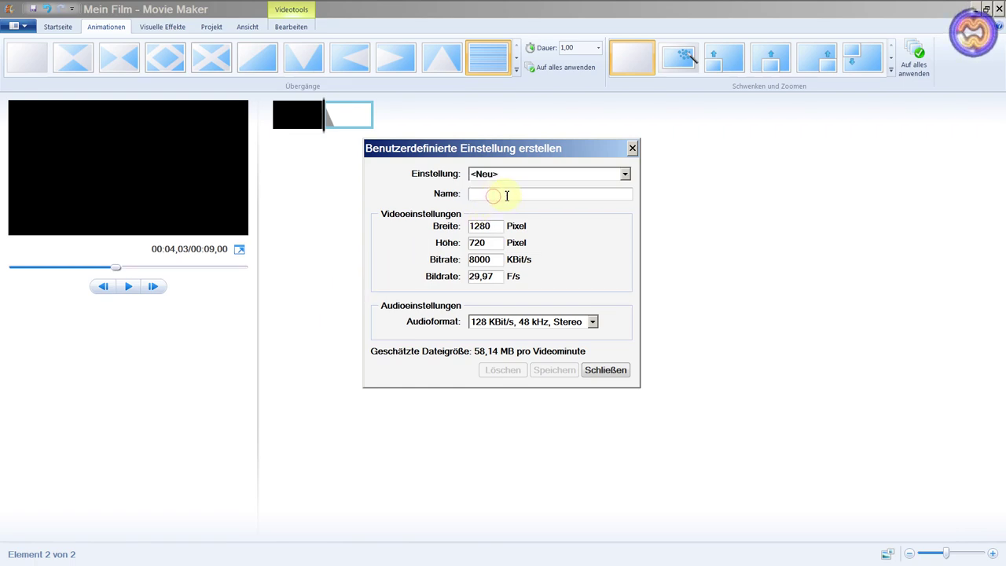
pyautogui.write('Test')
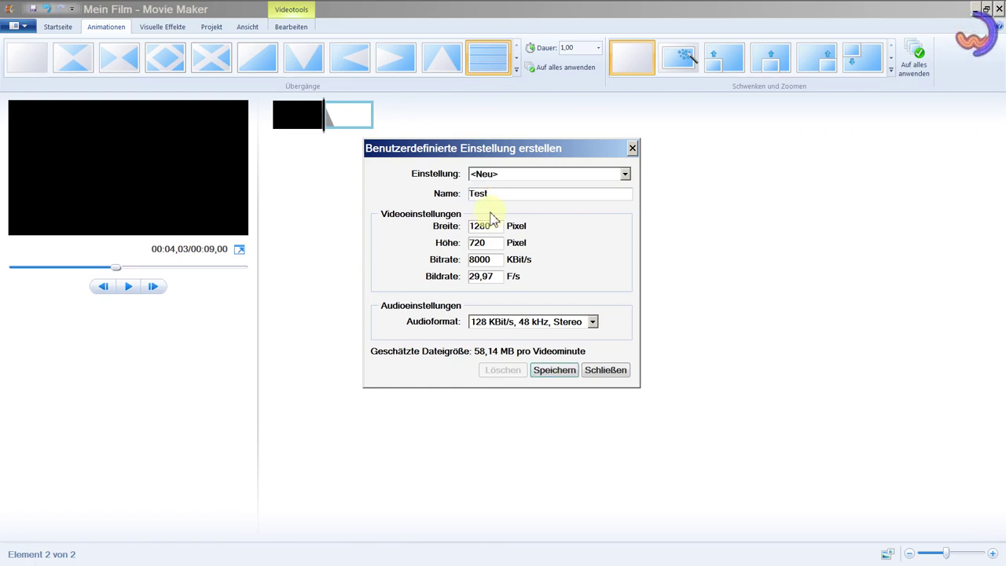
# Step: Set the custom setting's video size to 1920 × 1080 pixels and its bitrate to 12000 KBit/s
pyautogui.doubleClick(494, 226)
pyautogui.write('1920')
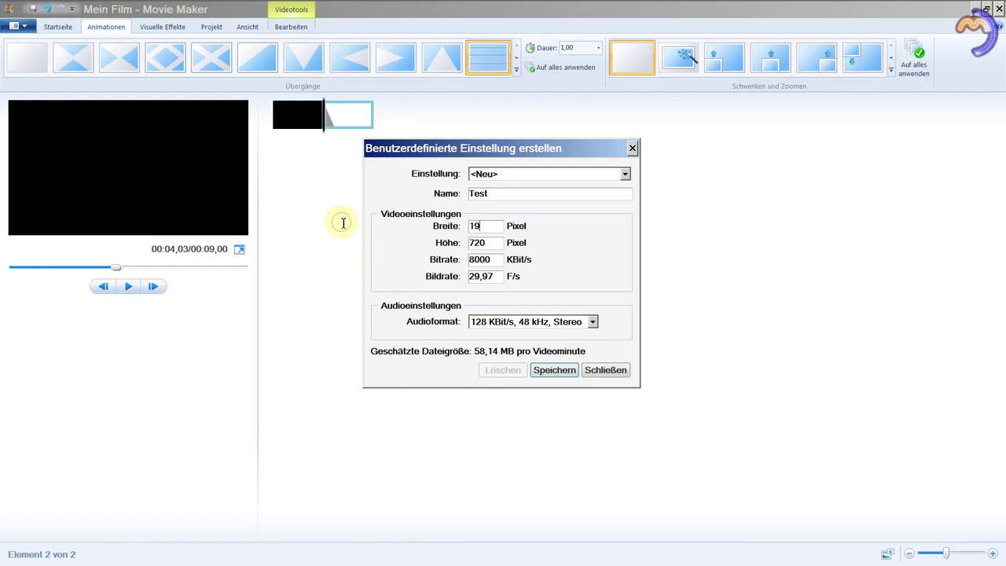
pyautogui.doubleClick(481, 243)
pyautogui.write('1080')
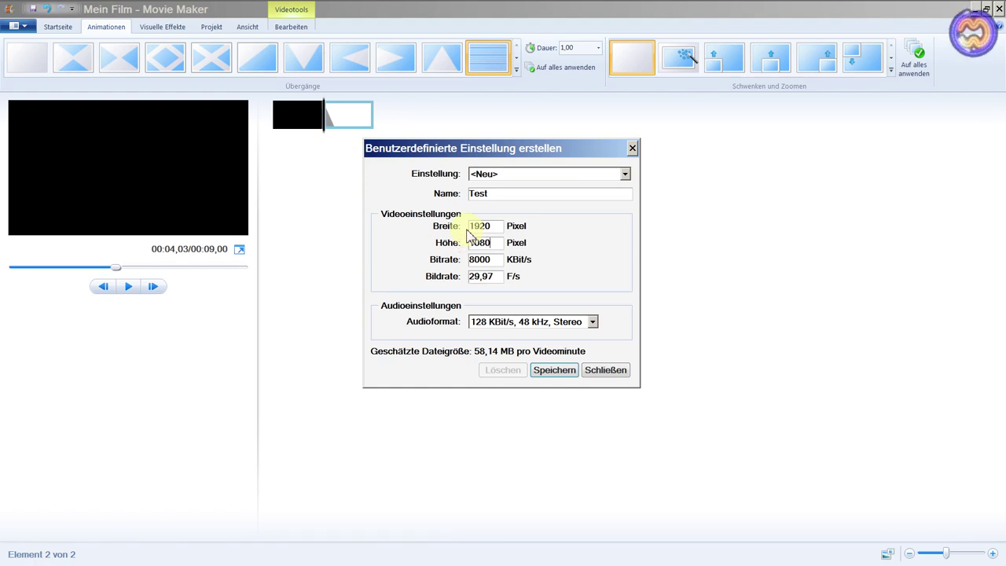
pyautogui.doubleClick(493, 259)
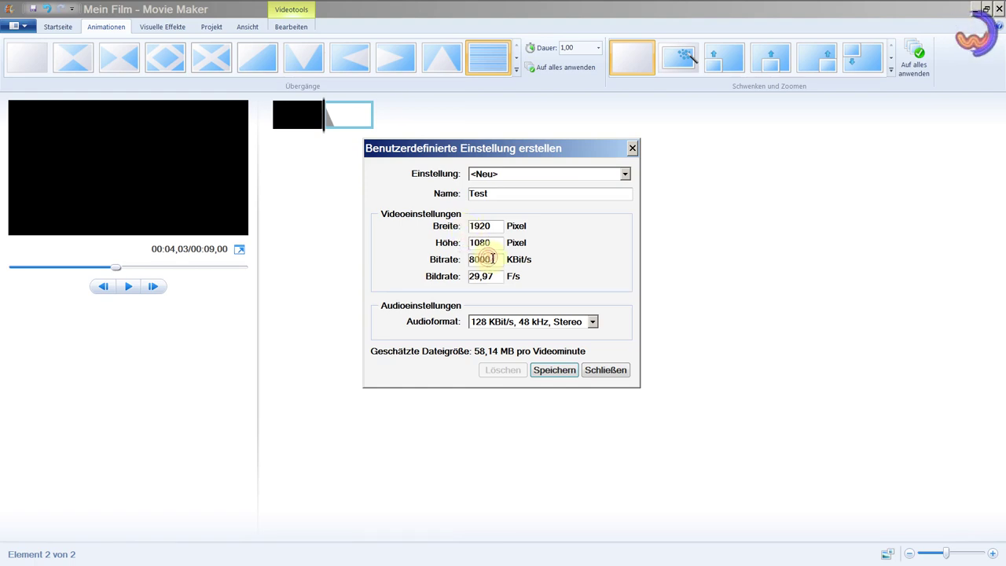
pyautogui.write('12000')
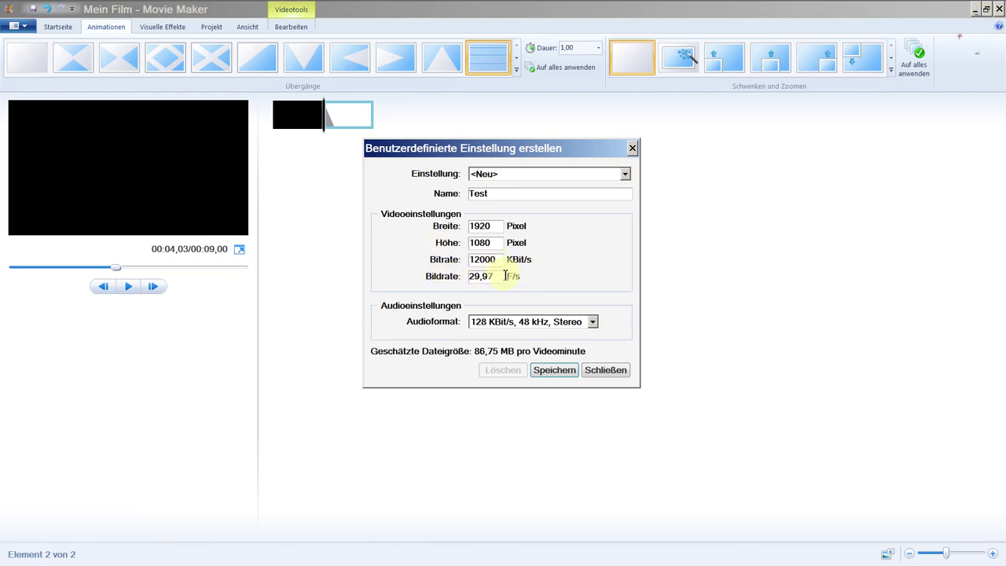
# Step: Set the custom setting's frame rate to 50 F/s and its audio format to Kein Audio
pyautogui.moveTo(500, 276); pyautogui.dragTo(464, 275)
pyautogui.write('50')
pyautogui.click(593, 323)
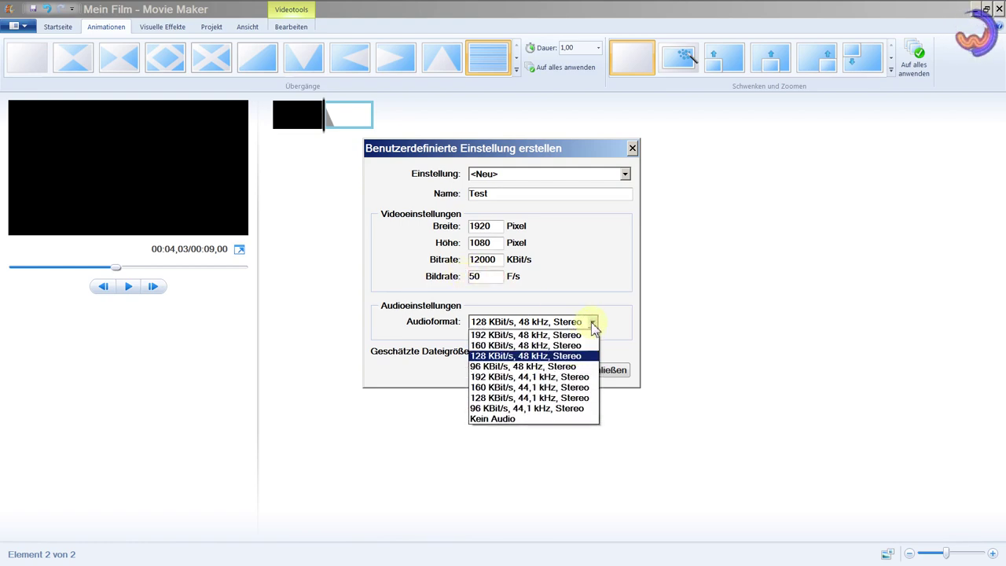
pyautogui.click(490, 418)
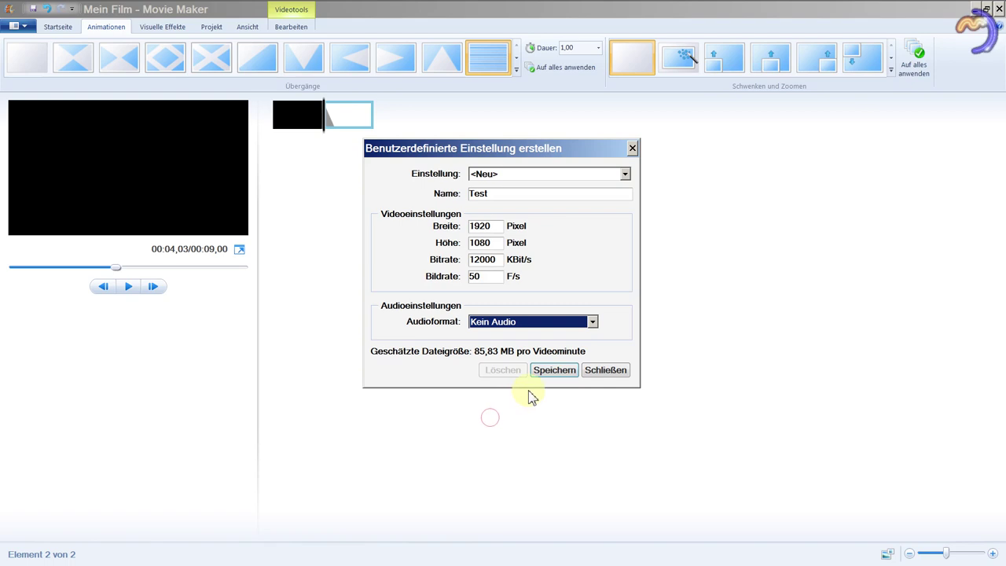
# Step: Bring up saving the custom setting as Test.wlvs, cancel it and close the custom setting dialog
pyautogui.click(555, 370)
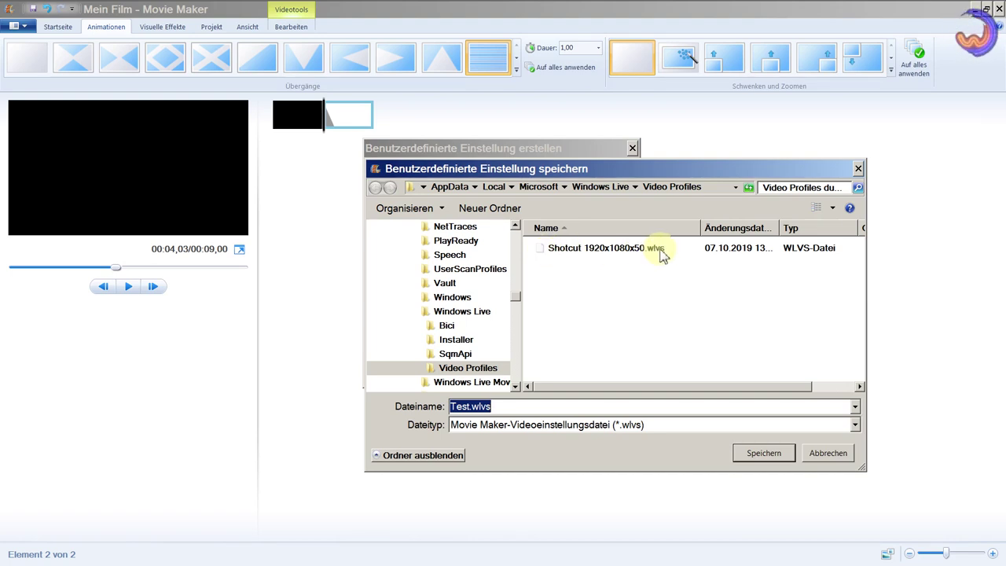
pyautogui.click(763, 460)
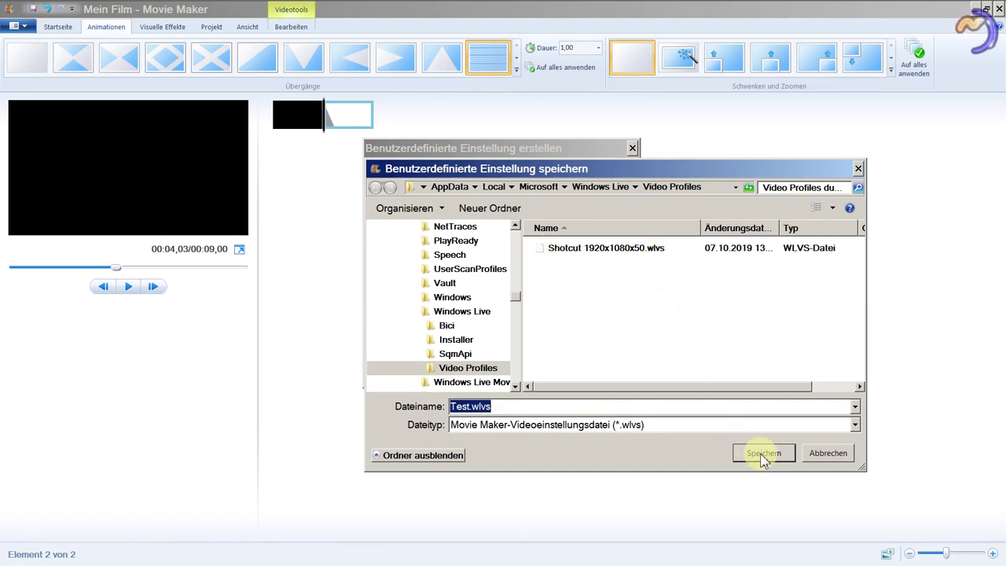
pyautogui.click(829, 453)
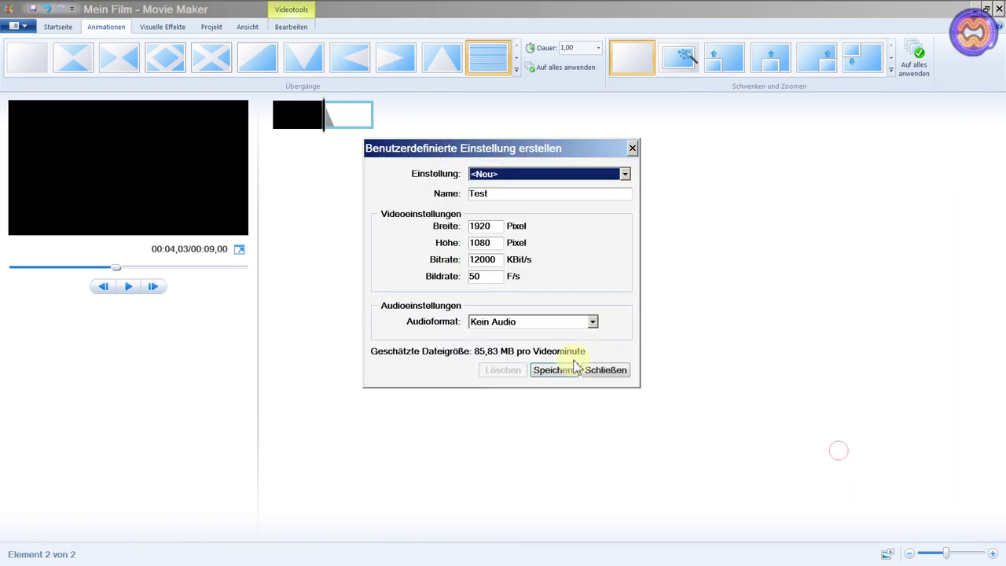
pyautogui.click(605, 370)
pyautogui.click(520, 303)
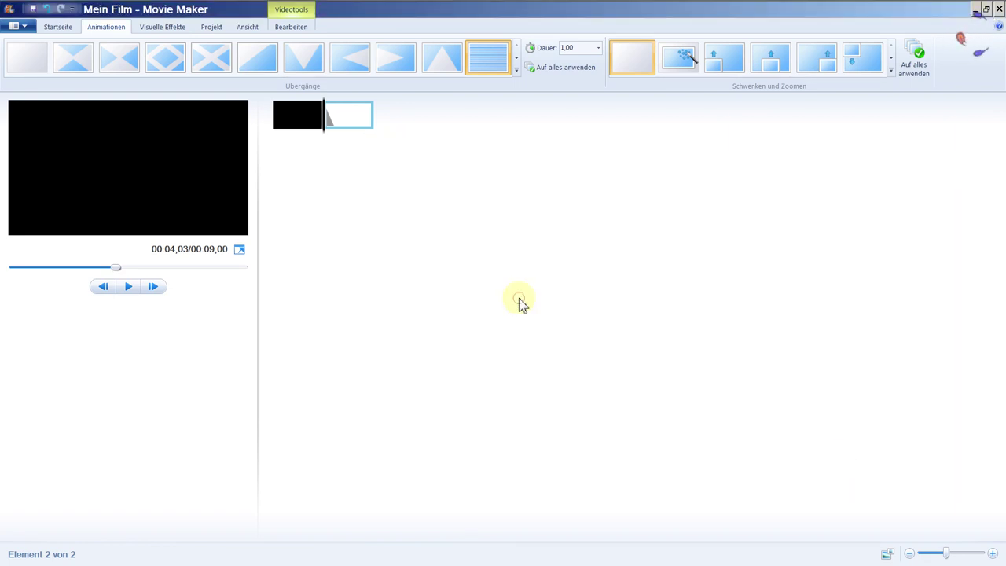
# Step: Save the movie with the Shotcut 1920x1080x50 setting as Horizontal.mp4 in the Moviemaker_Transitions folder
pyautogui.click(30, 26)
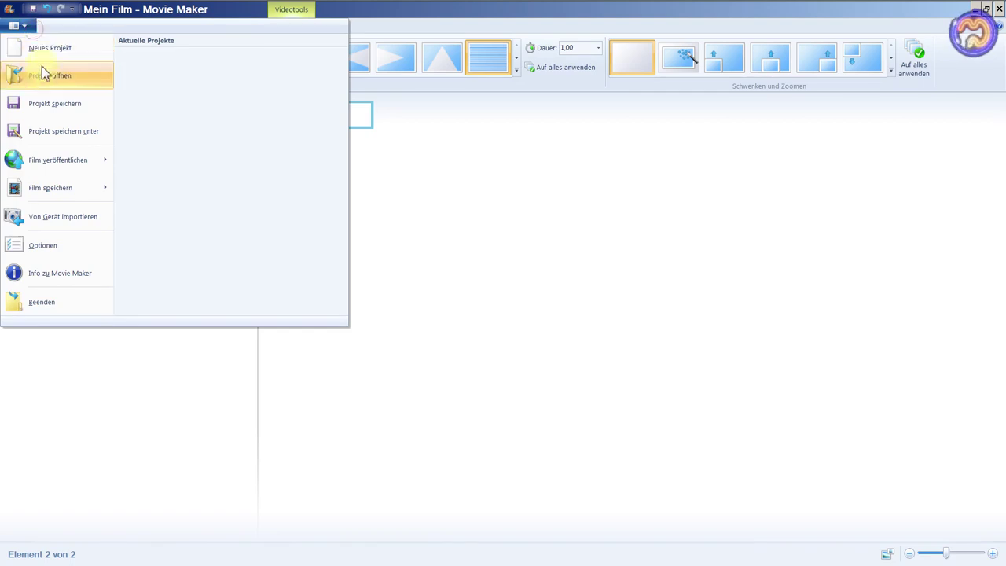
pyautogui.moveTo(47, 188)
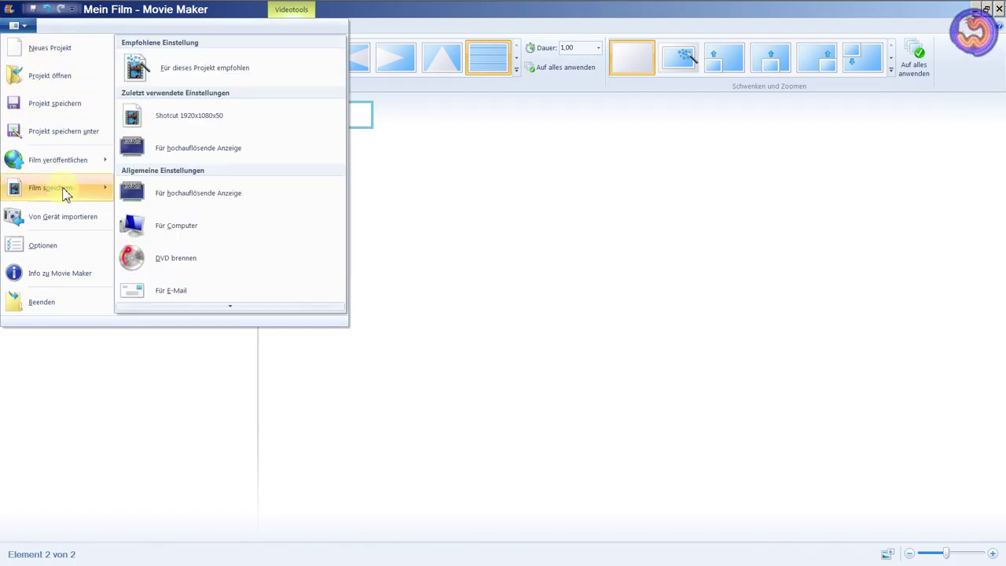
pyautogui.click(173, 119)
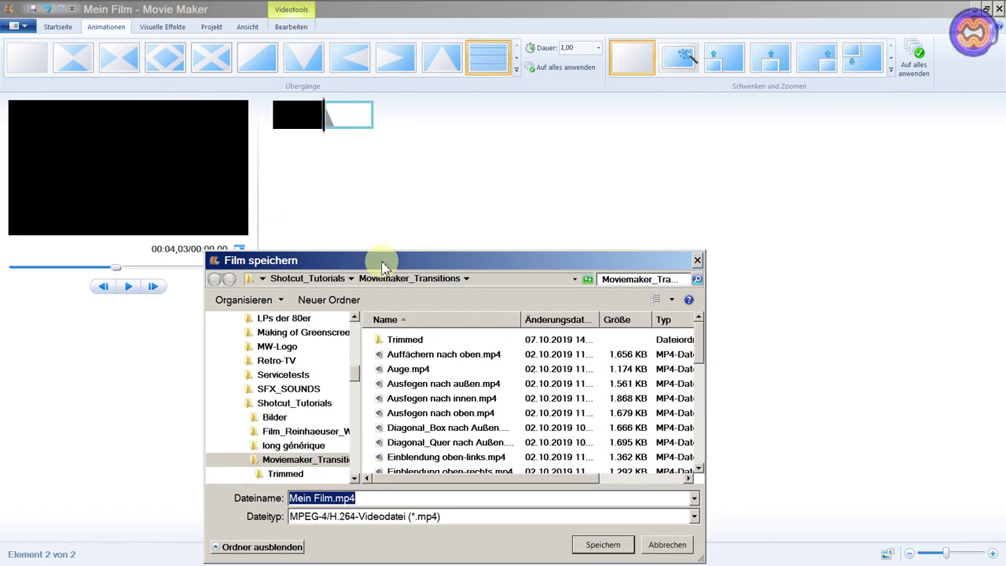
pyautogui.moveTo(422, 262); pyautogui.dragTo(462, 195)
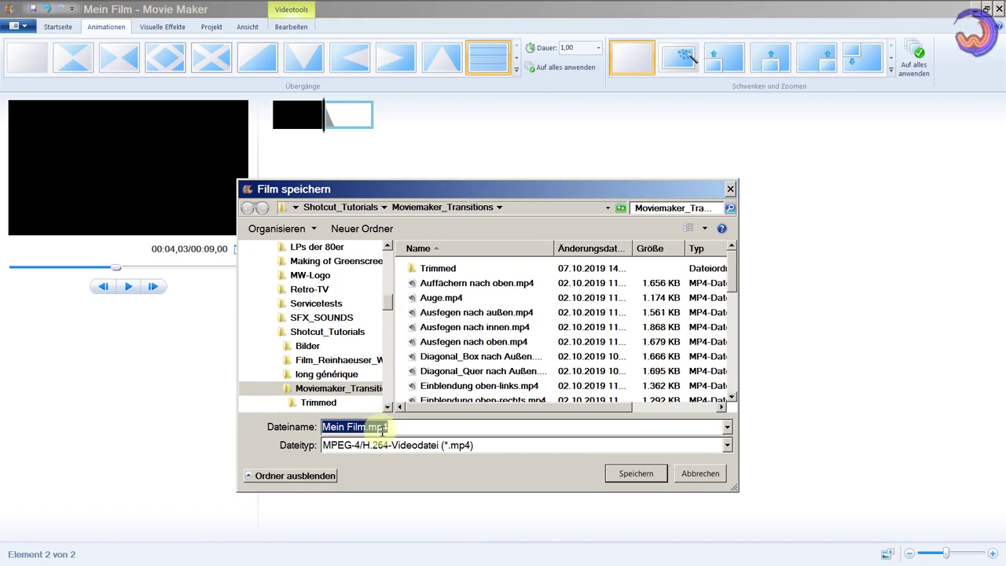
pyautogui.moveTo(366, 426); pyautogui.dragTo(322, 427)
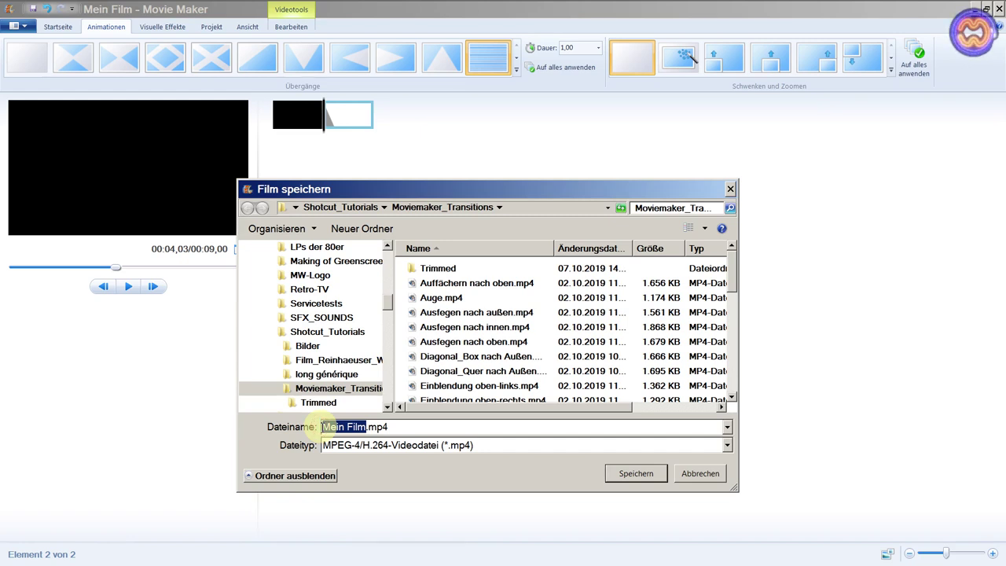
pyautogui.write('Ho')
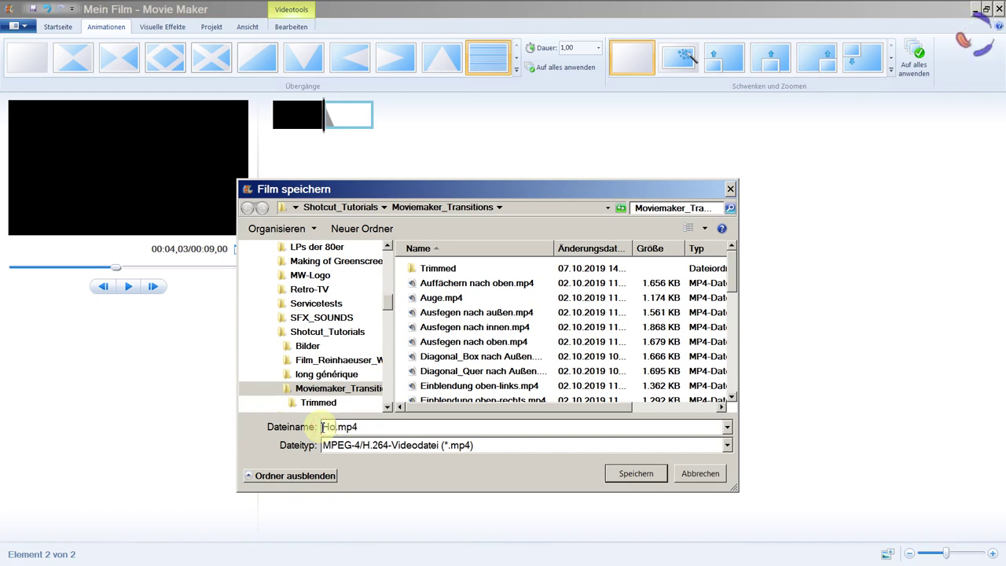
pyautogui.write('rizon')
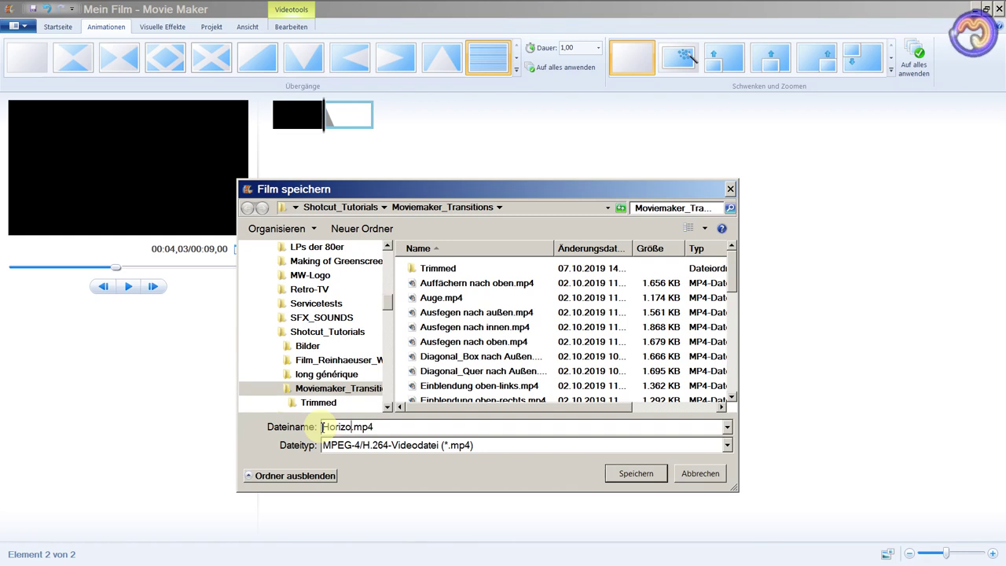
pyautogui.write('tal')
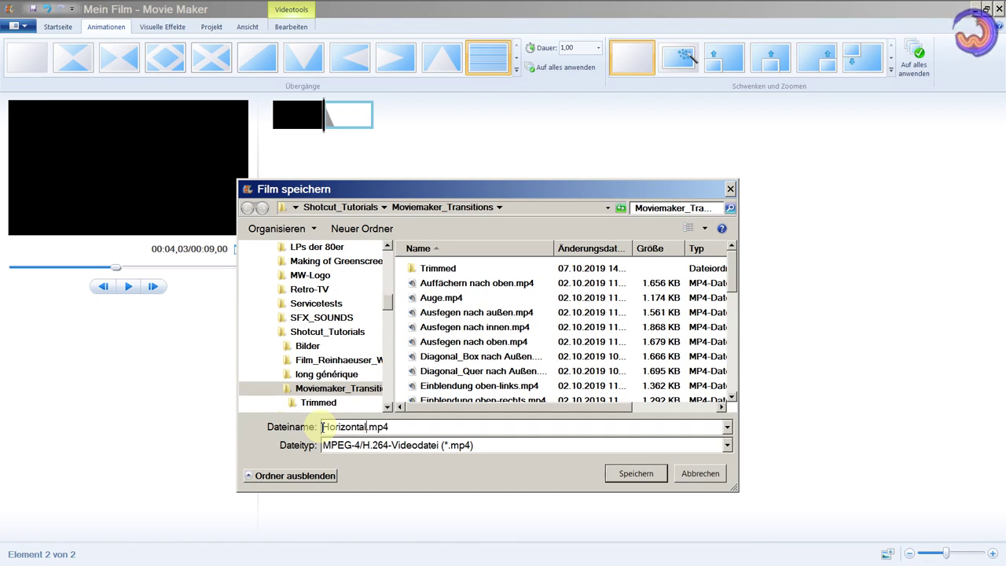
pyautogui.click(617, 474)
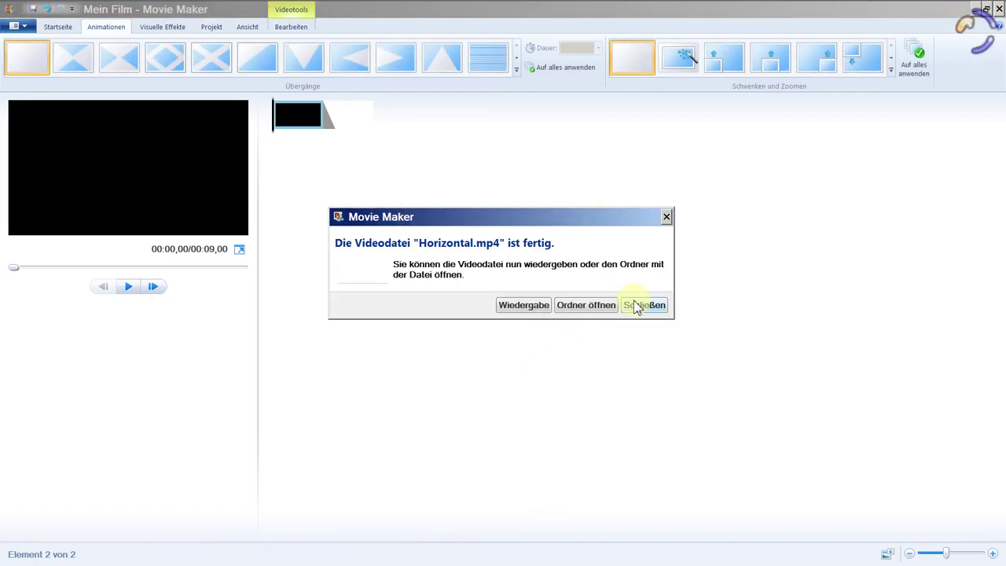
# Step: Play Horizontal.mp4 from its output folder, close the player and minimise the folder window
pyautogui.click(586, 307)
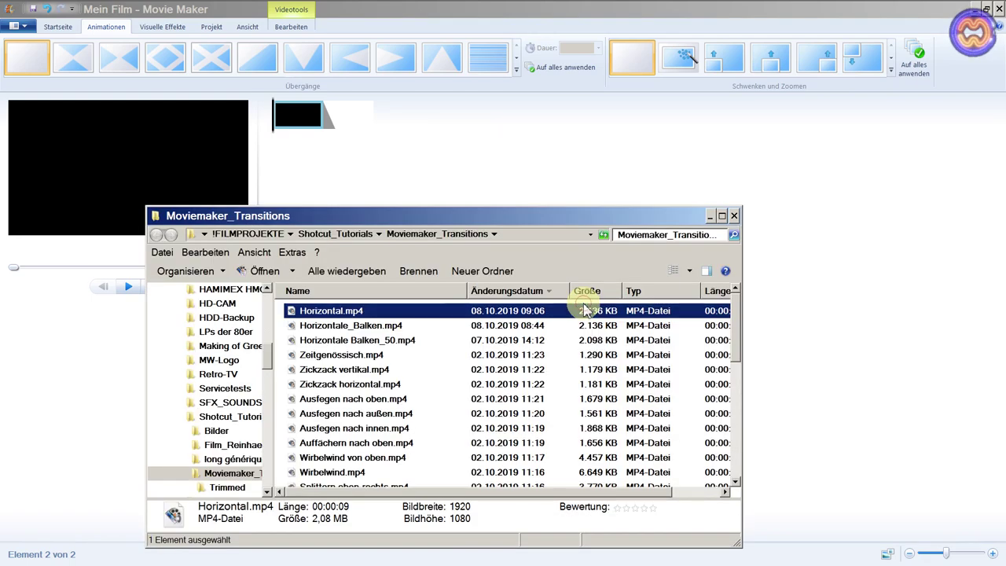
pyautogui.doubleClick(370, 312)
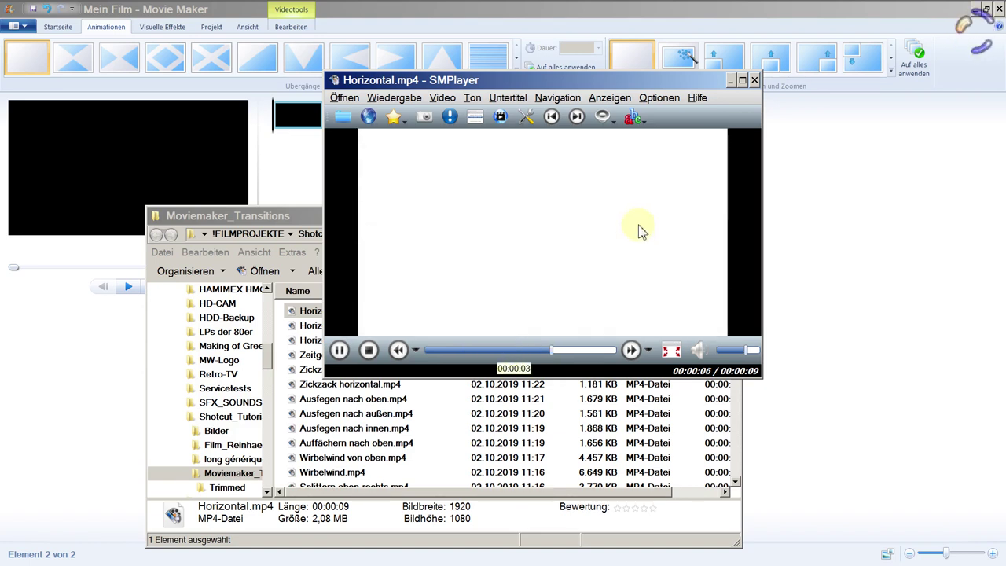
pyautogui.click(755, 80)
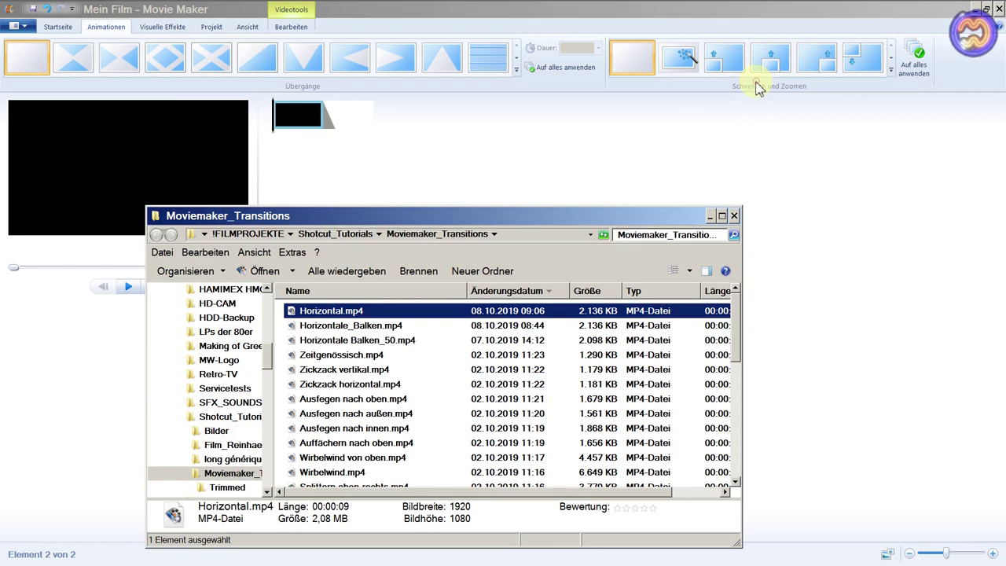
pyautogui.click(710, 214)
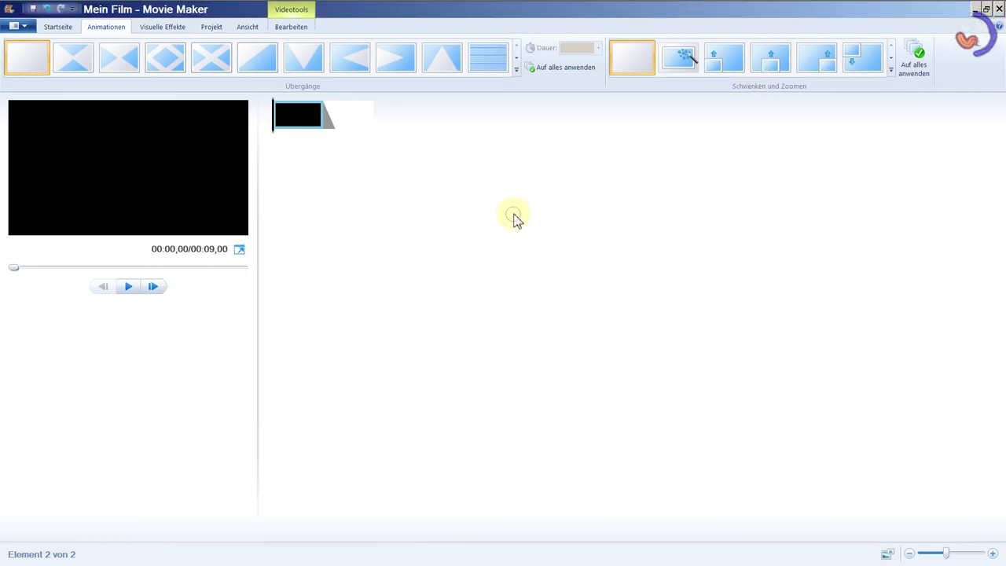
pyautogui.click(516, 58)
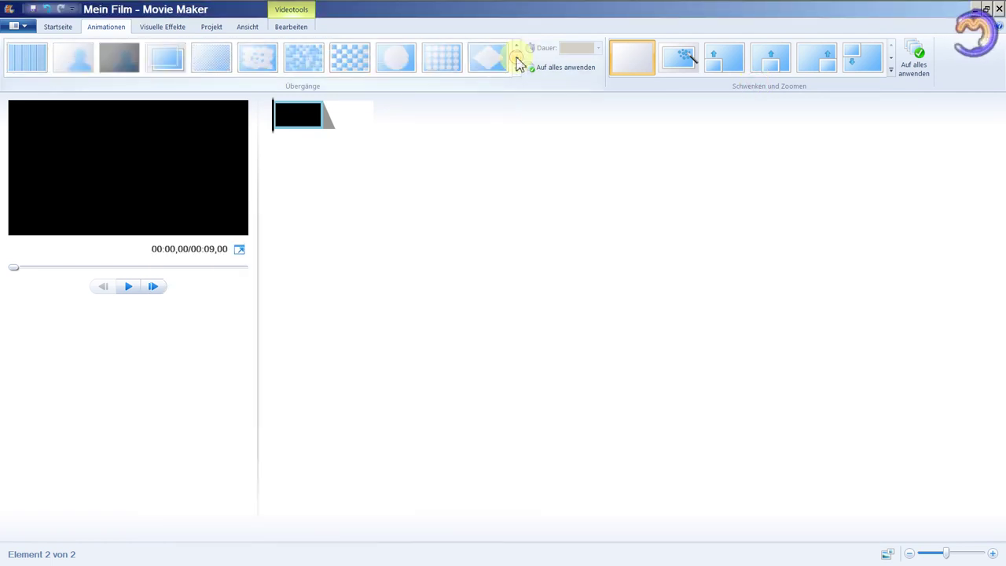
pyautogui.click(517, 58)
pyautogui.click(517, 60)
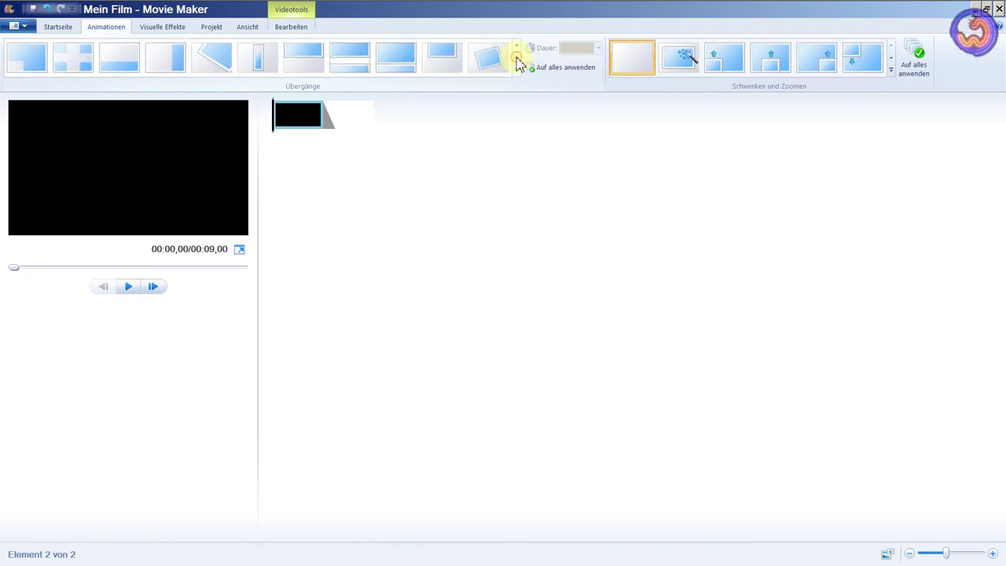
pyautogui.click(517, 59)
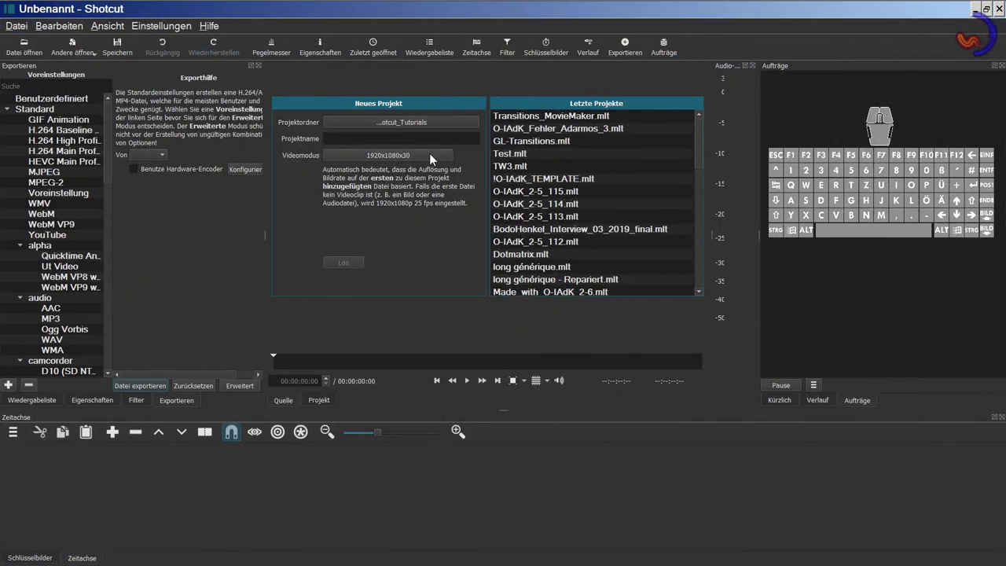
# Step: Set the new project's video mode to HD 1080p 50 fps
pyautogui.click(430, 153)
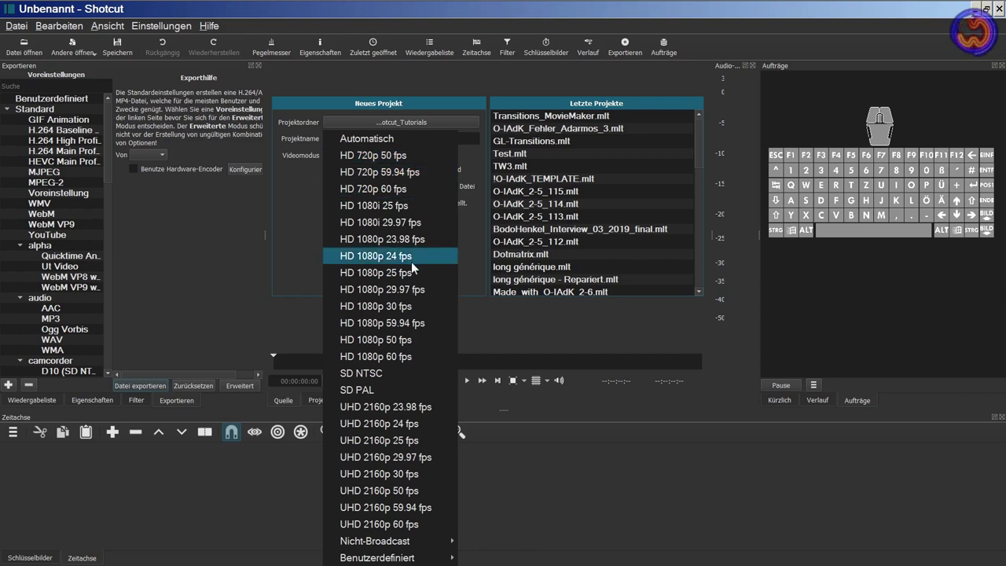
pyautogui.click(388, 338)
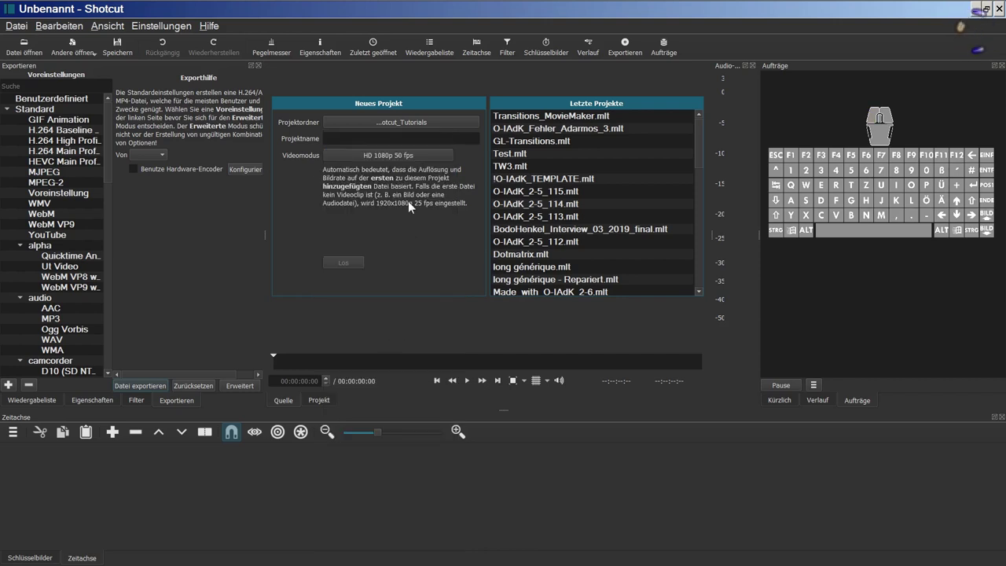
# Step: Add Horizontal.mp4 from the Moviemaker_Transitions folder to the playlist and place it at the start of the timeline
pyautogui.click(46, 397)
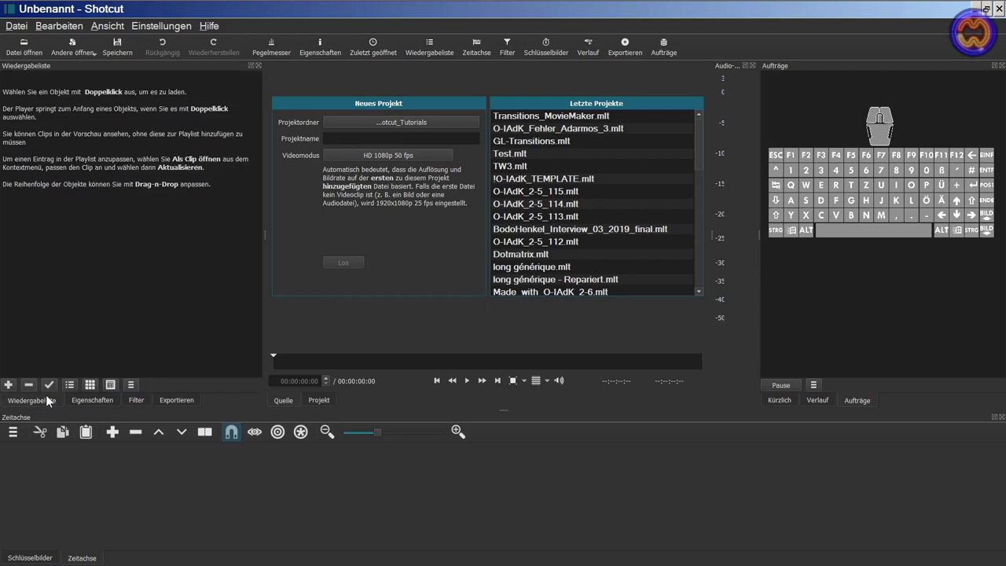
pyautogui.hotkey('alt', 'Tab')
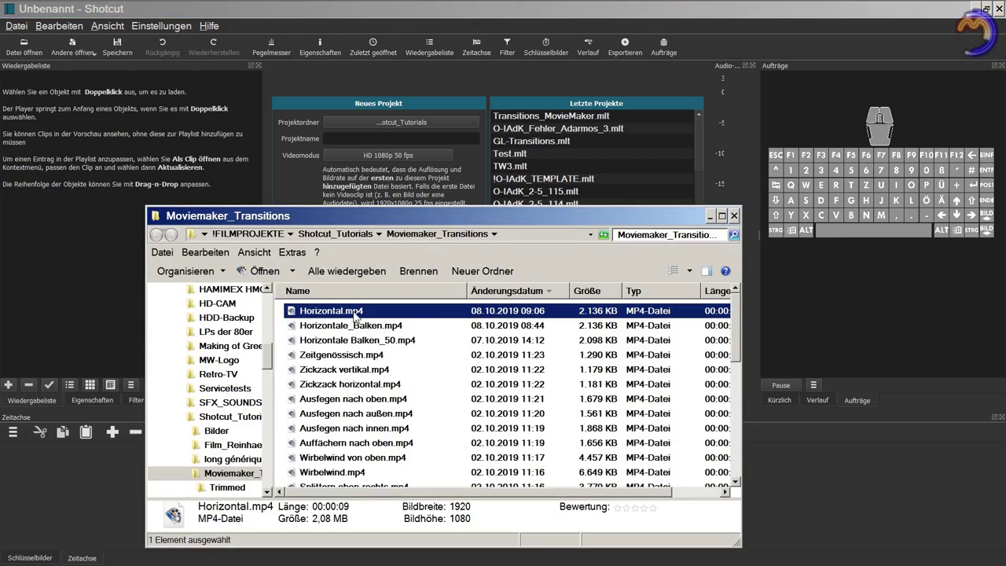
pyautogui.moveTo(354, 314); pyautogui.dragTo(111, 260)
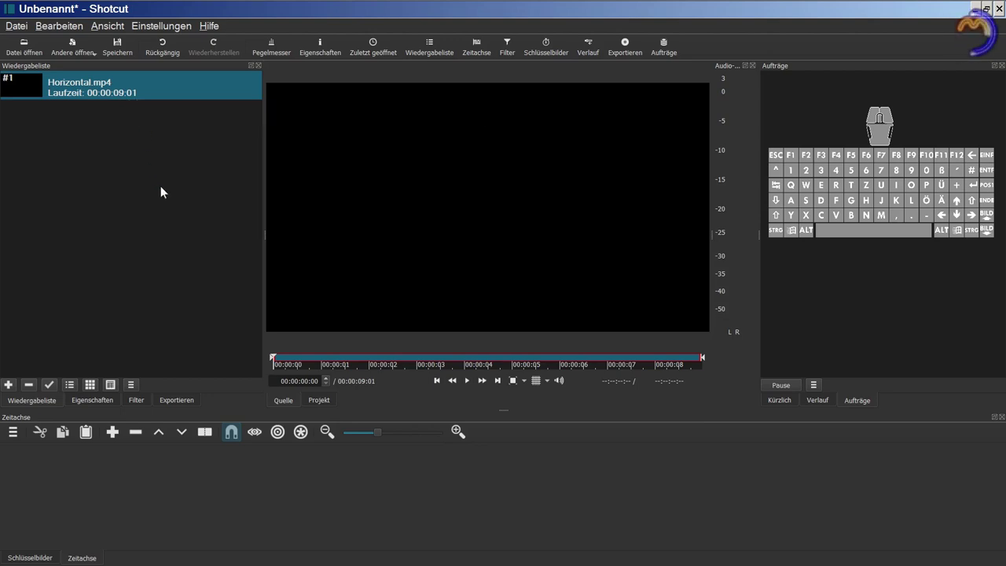
pyautogui.moveTo(53, 82); pyautogui.dragTo(115, 471)
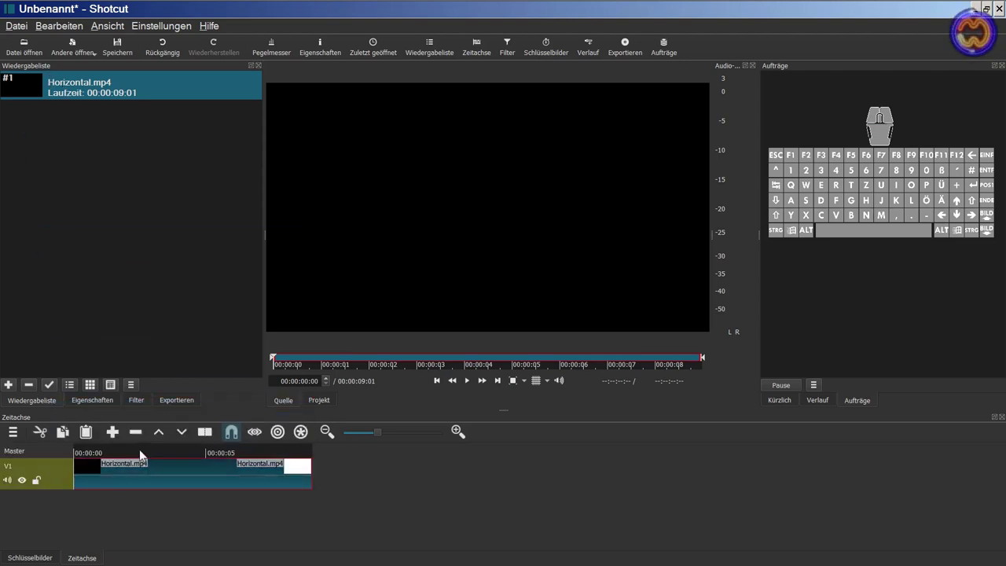
# Step: Split the Horizontal.mp4 clip at the last fully black frame, 00:00:04:00, and remove the part before it
pyautogui.click(140, 451)
pyautogui.moveTo(147, 454); pyautogui.dragTo(181, 451)
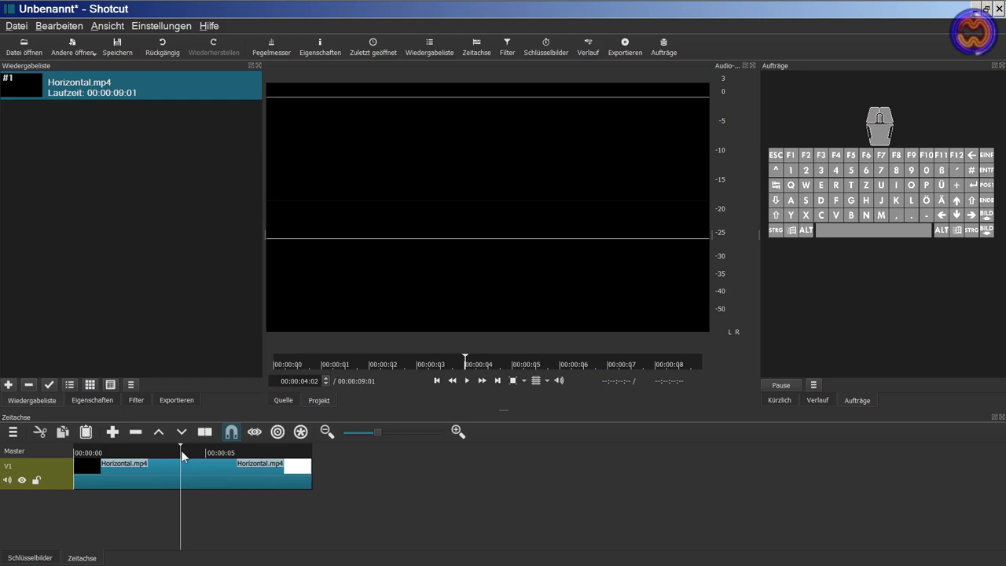
pyautogui.doubleClick(326, 385)
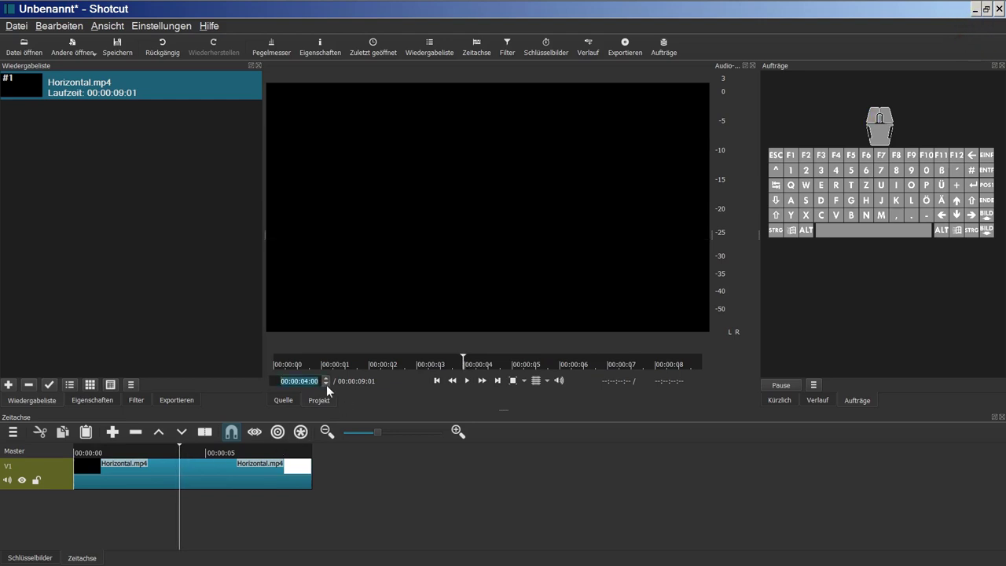
pyautogui.doubleClick(326, 379)
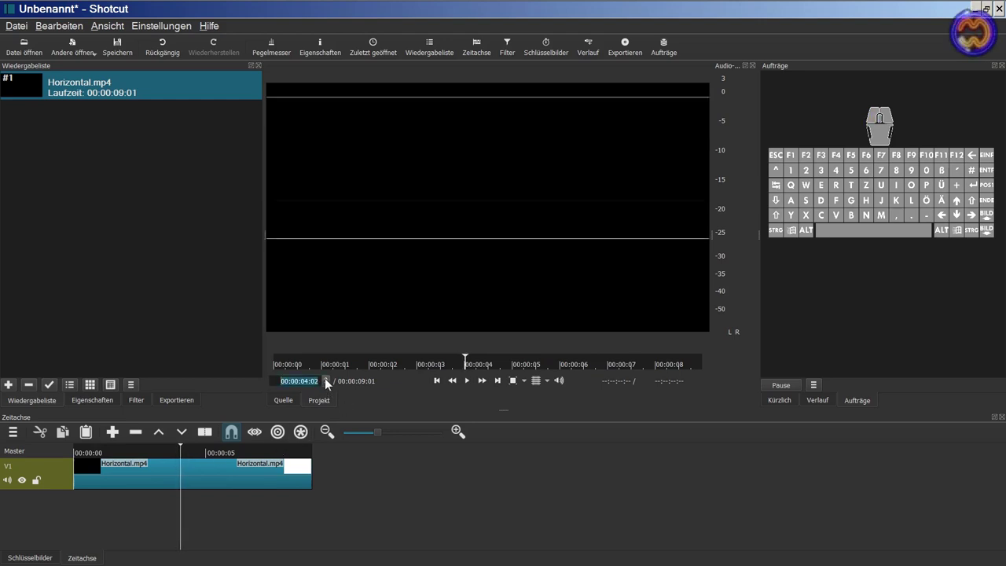
pyautogui.doubleClick(326, 384)
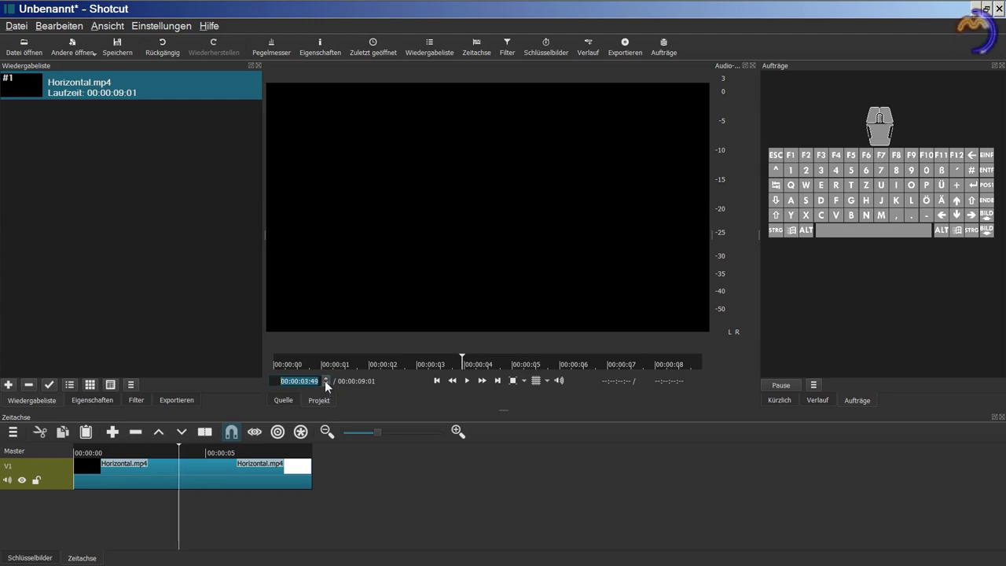
pyautogui.click(326, 379)
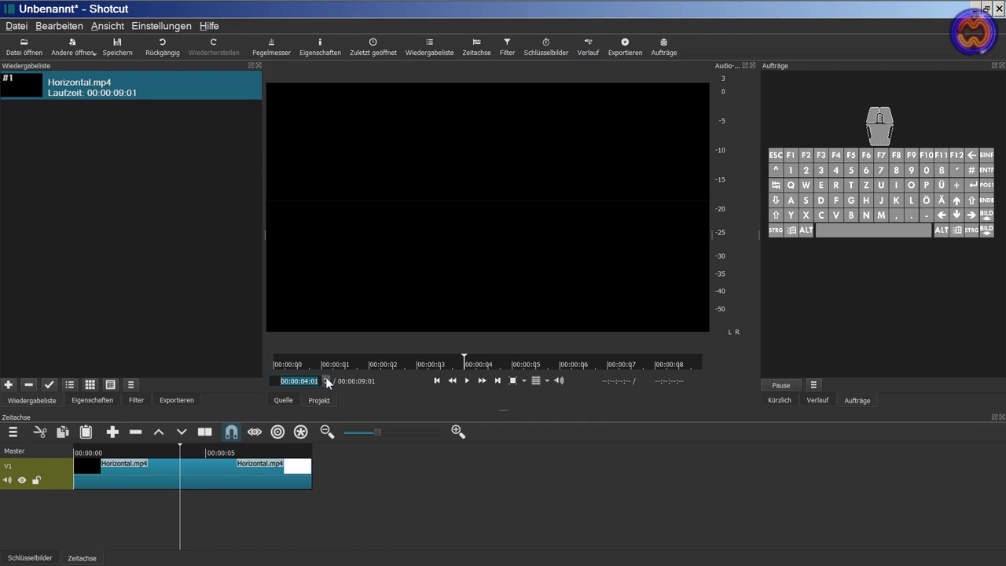
pyautogui.click(326, 384)
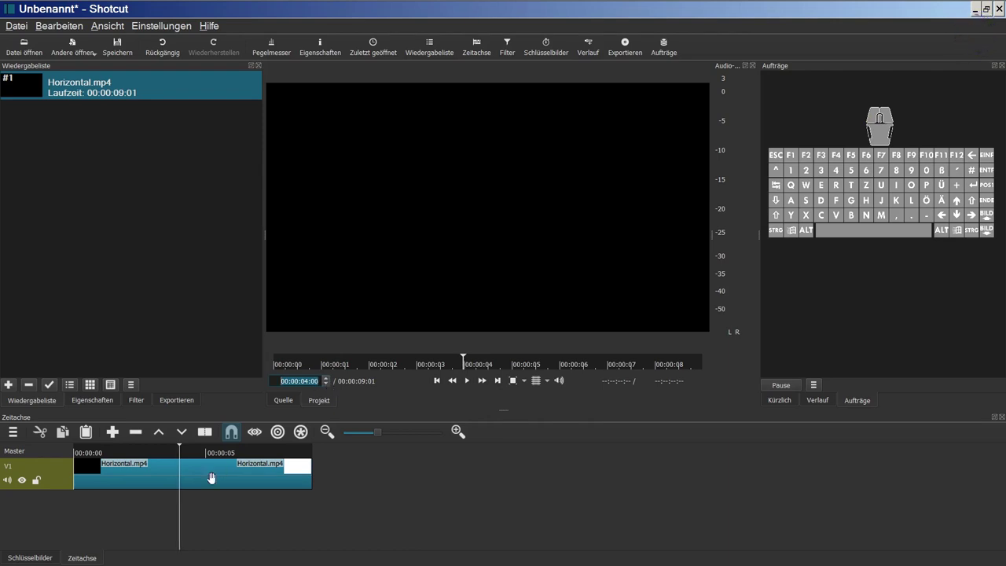
pyautogui.click(173, 477)
pyautogui.rightClick(173, 478)
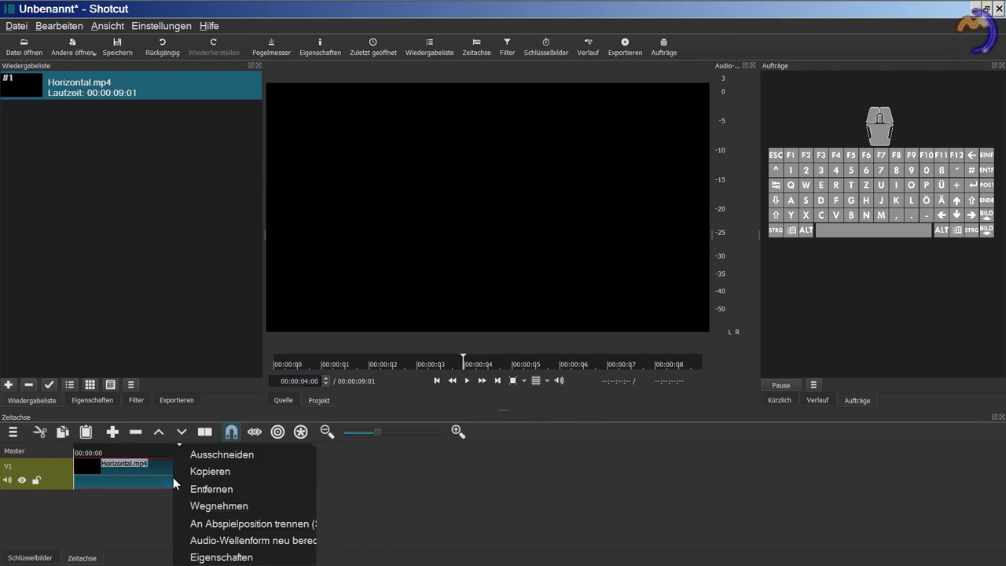
pyautogui.click(208, 523)
pyautogui.rightClick(125, 476)
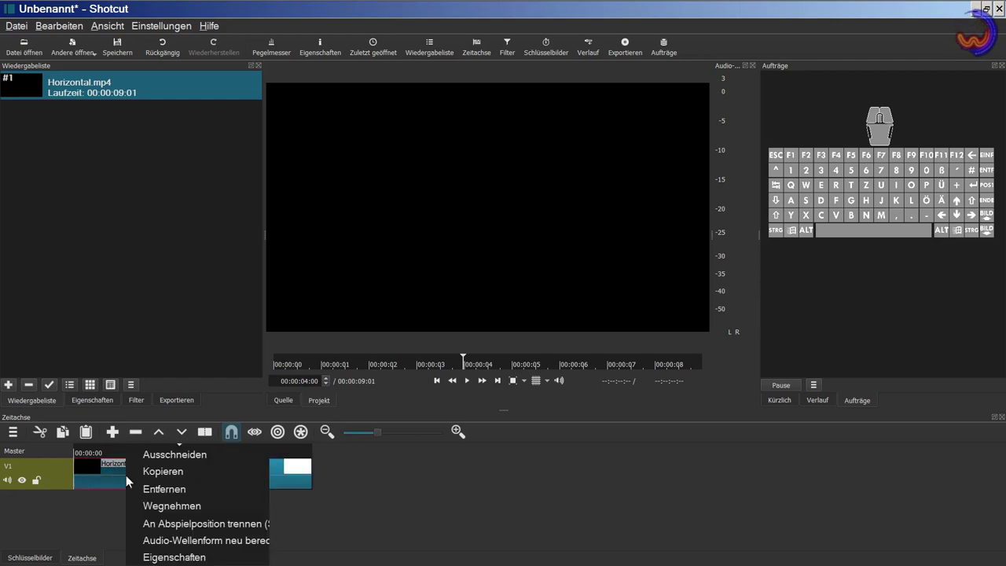
pyautogui.click(137, 487)
# Step: Split the shortened Horizontal.mp4 clip at its first fully white frame, 00:00:00:47, and remove the part after it
pyautogui.click(143, 454)
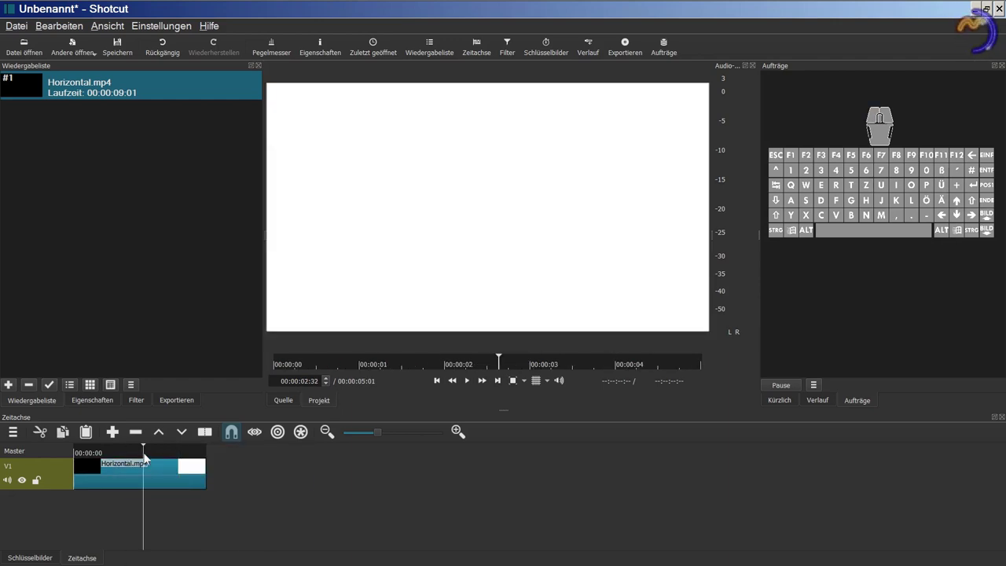
pyautogui.moveTo(144, 452); pyautogui.dragTo(99, 462)
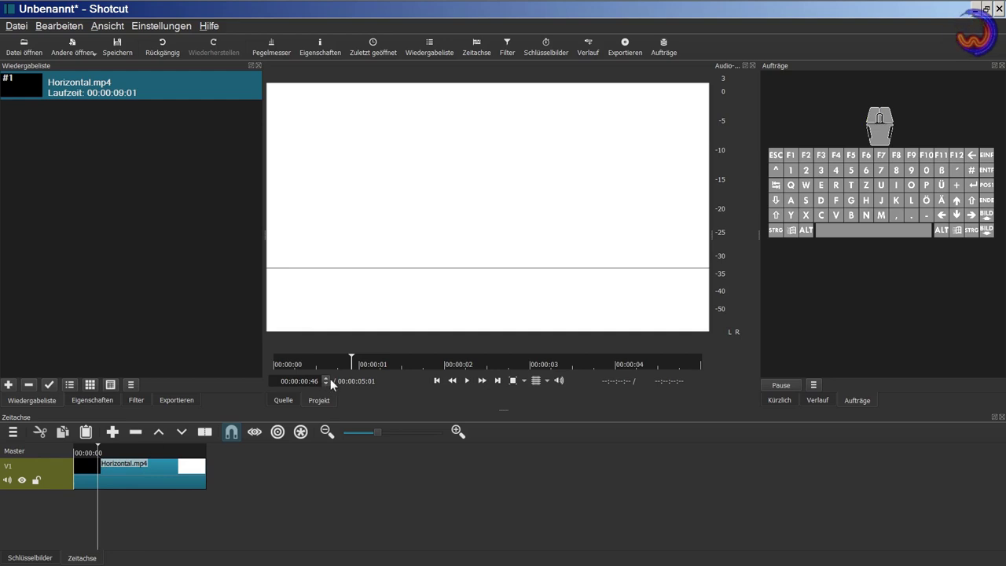
pyautogui.click(327, 379)
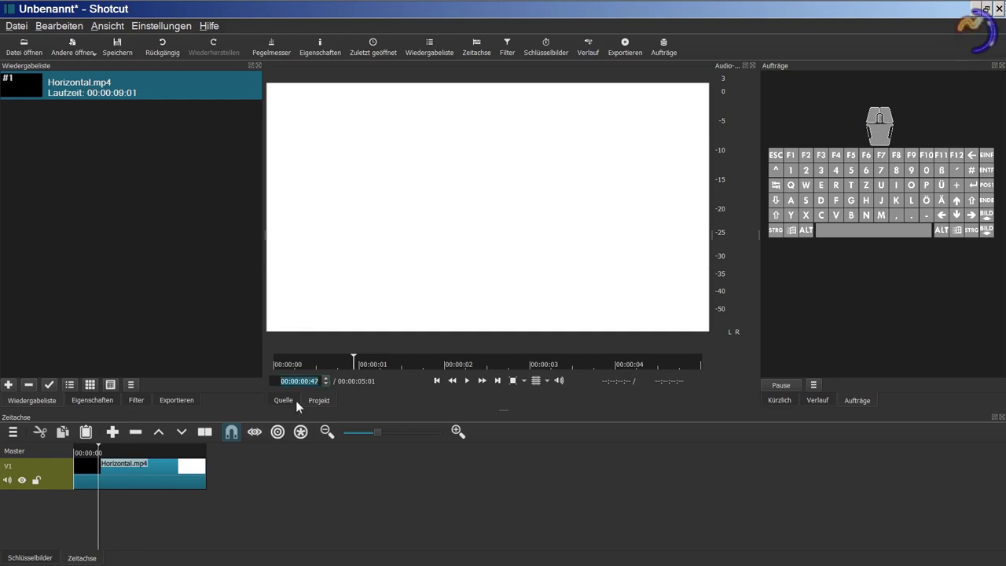
pyautogui.rightClick(170, 484)
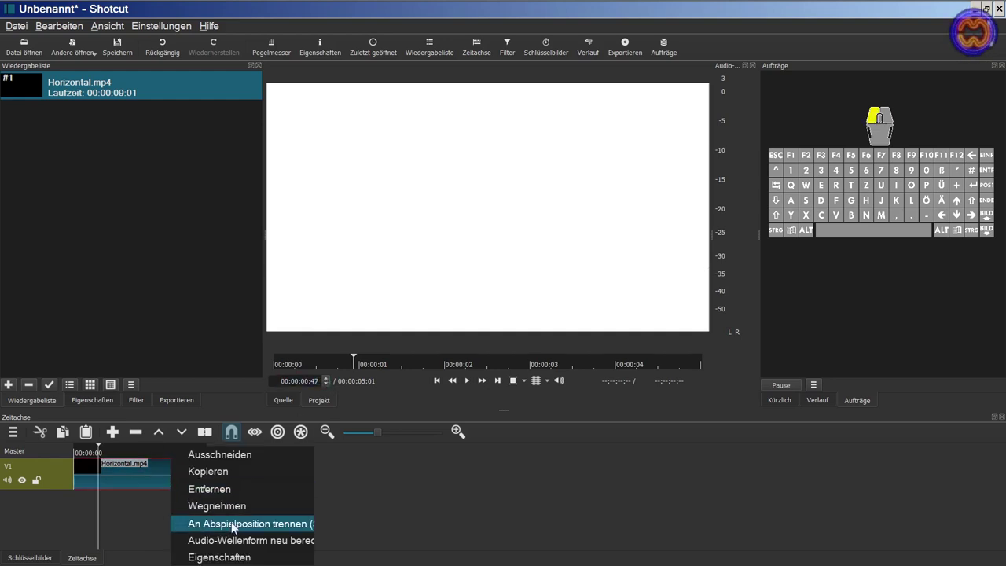
pyautogui.click(209, 520)
pyautogui.rightClick(188, 482)
pyautogui.click(208, 486)
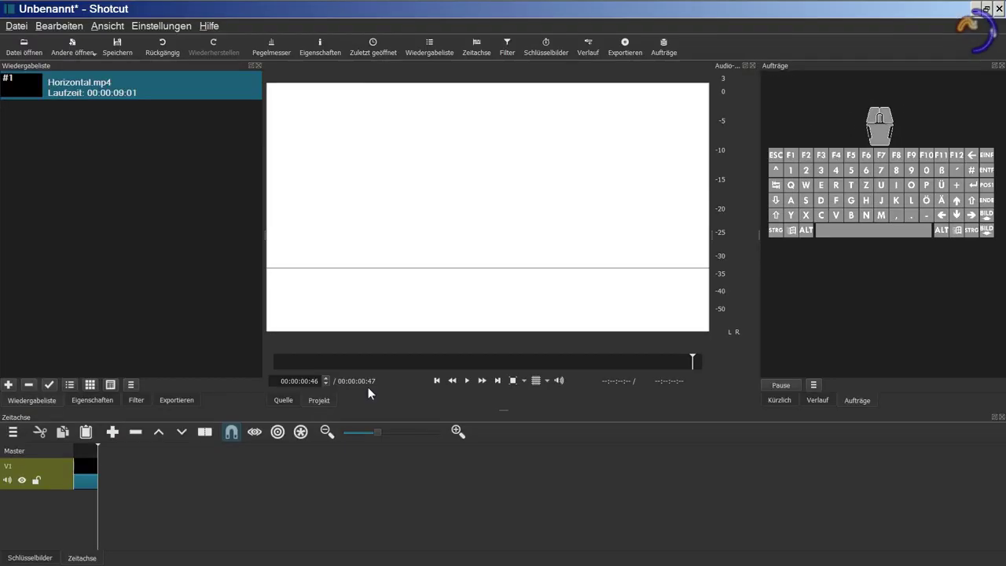
# Step: Add Horizontale Balken_50.mp4 from the Moviemaker_Transitions folder to the playlist and minimise the folder window
pyautogui.press('alt')
pyautogui.hotkey('alt', 'Tab')
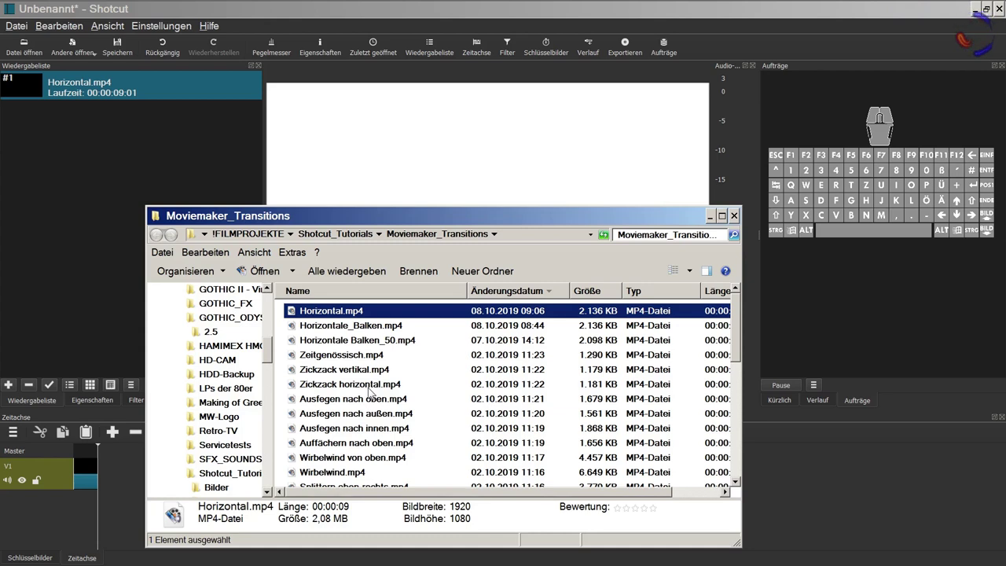
pyautogui.click(397, 346)
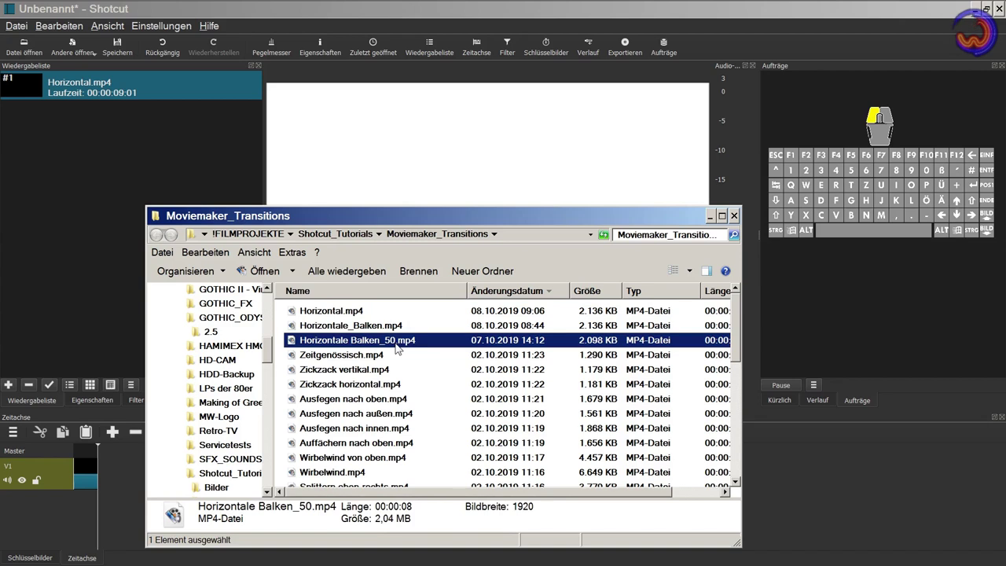
pyautogui.moveTo(397, 348); pyautogui.dragTo(162, 176)
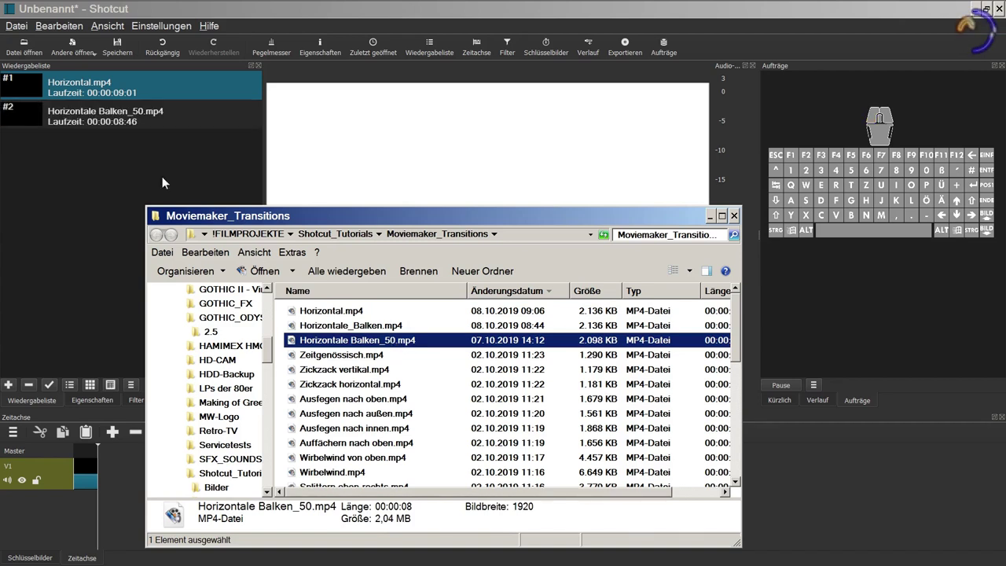
pyautogui.click(711, 215)
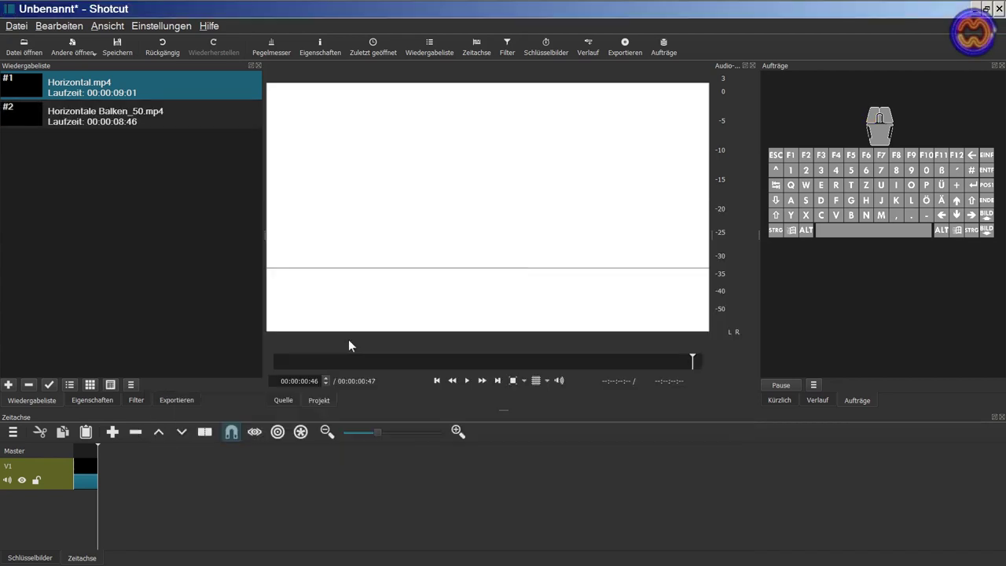
# Step: Replace the trimmed clip on track V1 with Horizontale Balken_50.mp4 from the playlist
pyautogui.rightClick(81, 475)
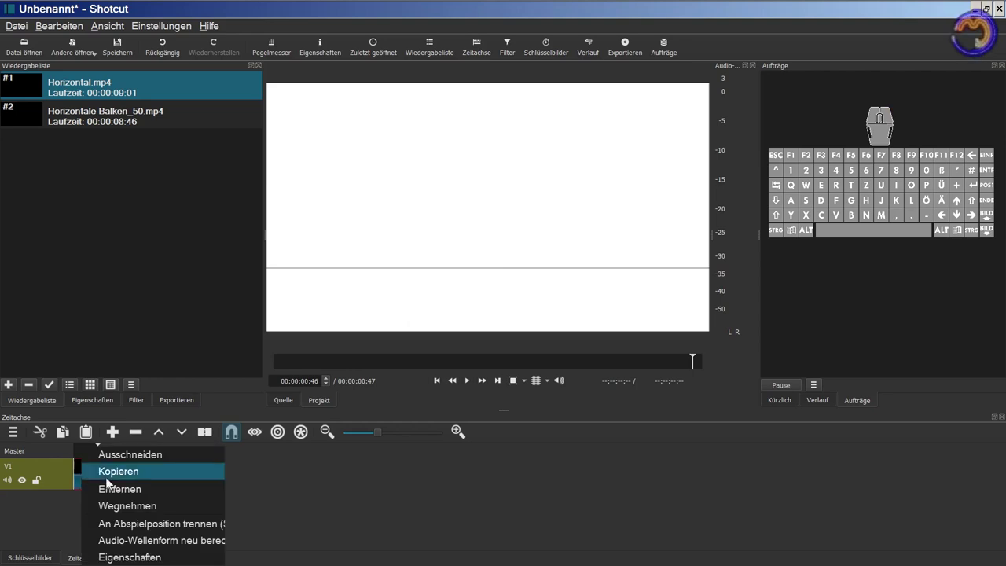
pyautogui.click(114, 489)
pyautogui.moveTo(116, 121); pyautogui.dragTo(77, 487)
# Step: Split the Horizontale Balken_50.mp4 clip at 00:00:03:45, just before the bars appear, and remove the part before it
pyautogui.click(156, 451)
pyautogui.moveTo(157, 451); pyautogui.dragTo(182, 450)
pyautogui.click(326, 383)
pyautogui.click(326, 383)
pyautogui.click(325, 383)
pyautogui.click(325, 383)
pyautogui.click(326, 383)
pyautogui.rightClick(161, 456)
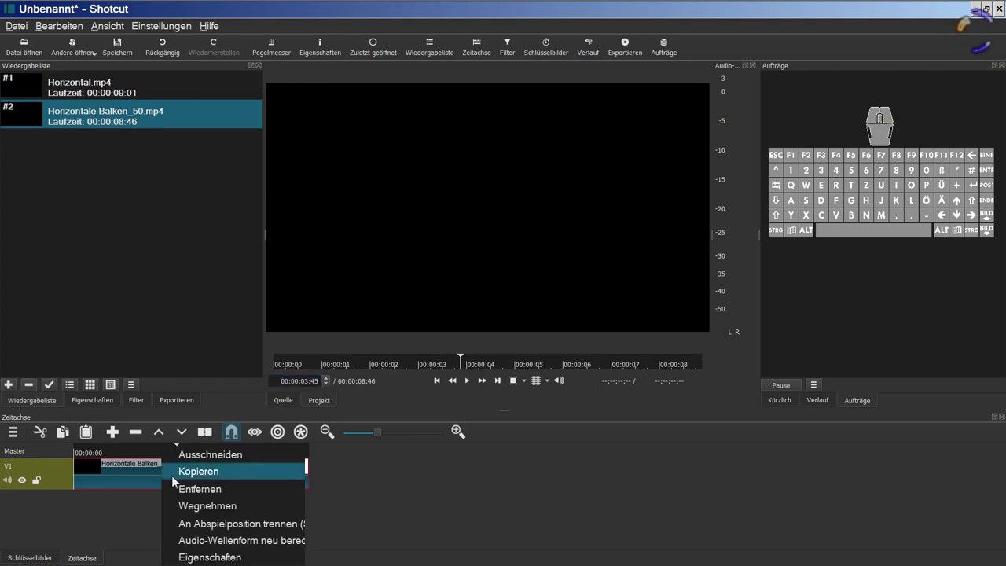
pyautogui.click(183, 523)
pyautogui.rightClick(159, 481)
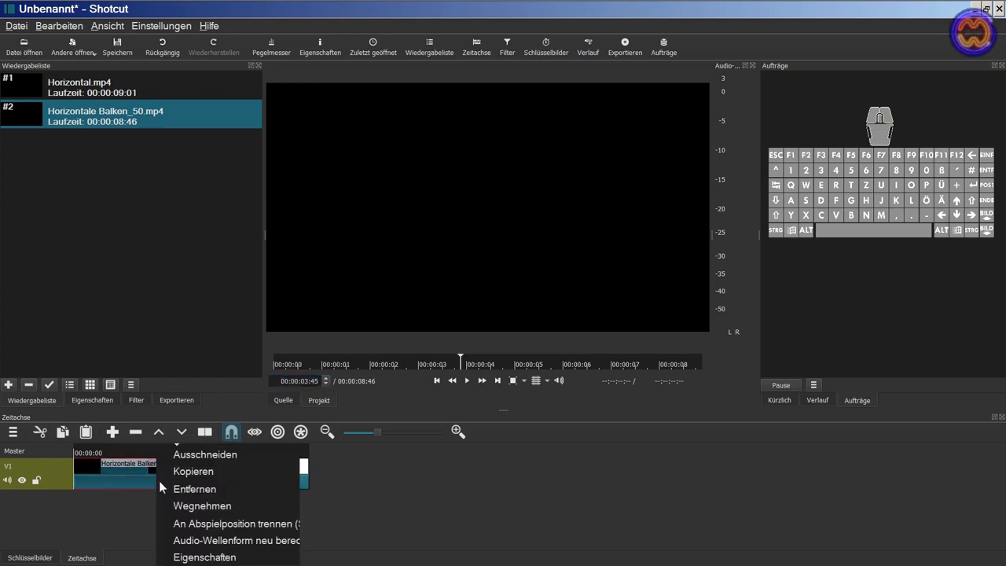
pyautogui.click(169, 488)
# Step: Split the remaining clip at its first fully white frame, 00:00:01:01, and remove the part after it
pyautogui.moveTo(110, 453); pyautogui.dragTo(100, 449)
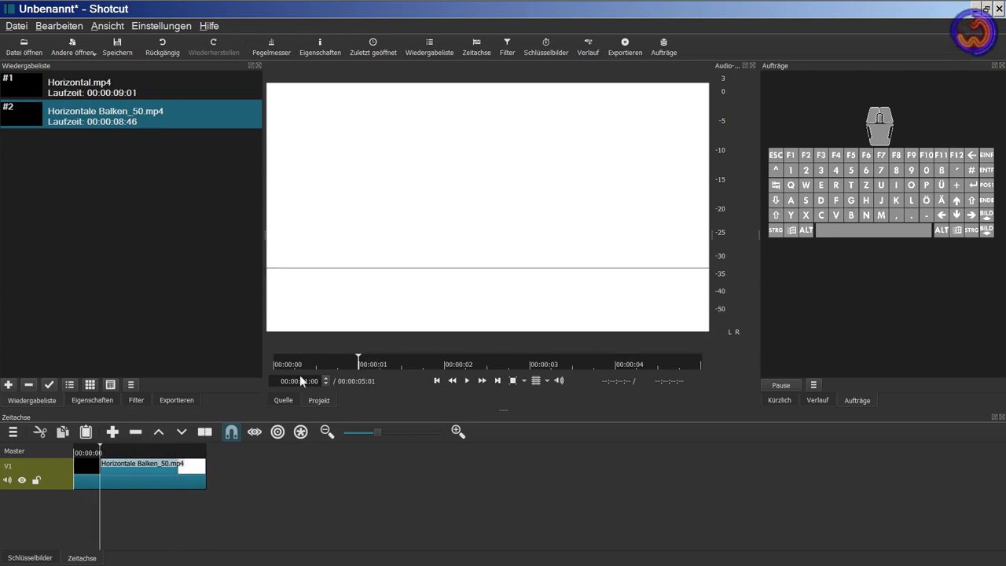
pyautogui.click(326, 377)
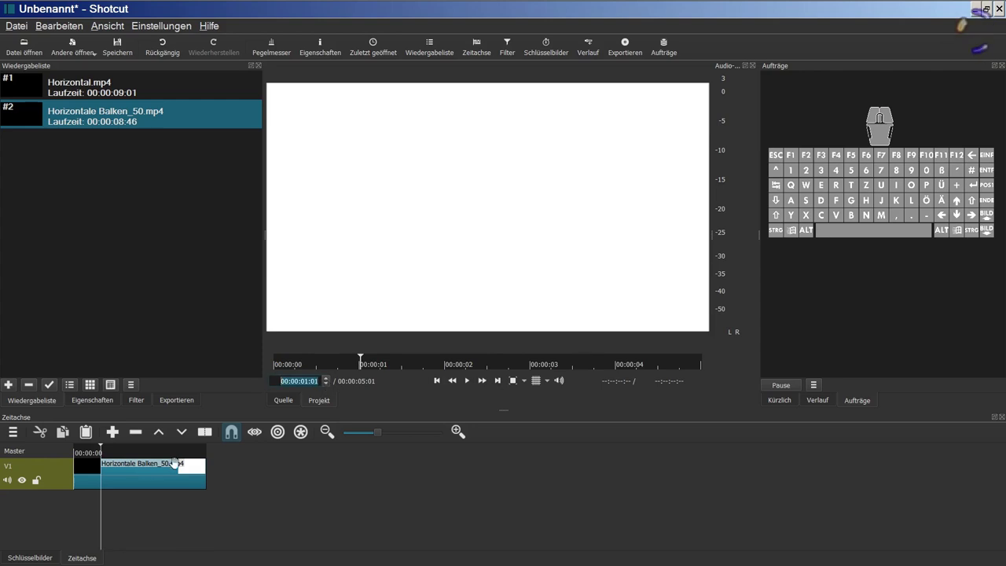
pyautogui.rightClick(148, 472)
pyautogui.click(201, 519)
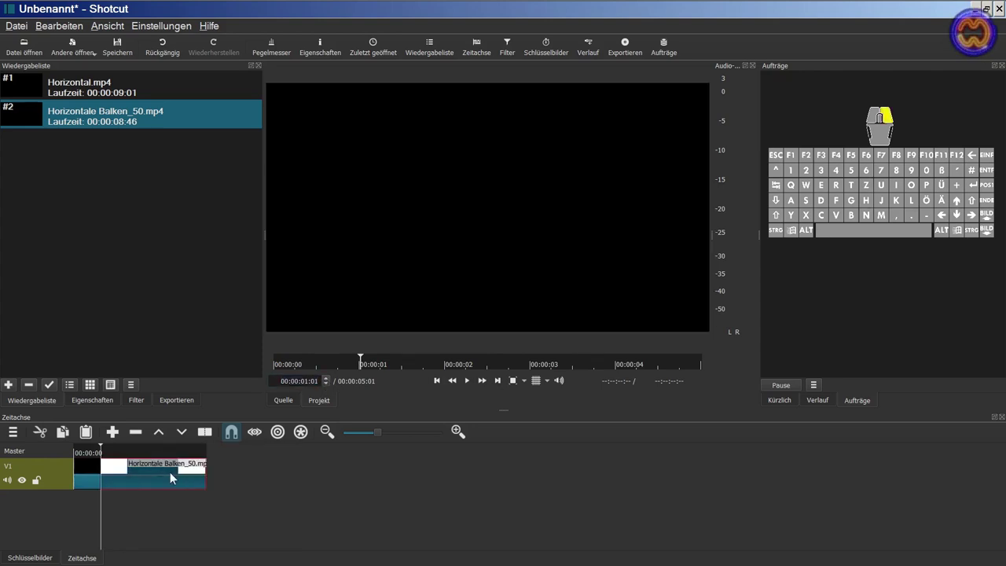
pyautogui.rightClick(169, 472)
pyautogui.click(198, 487)
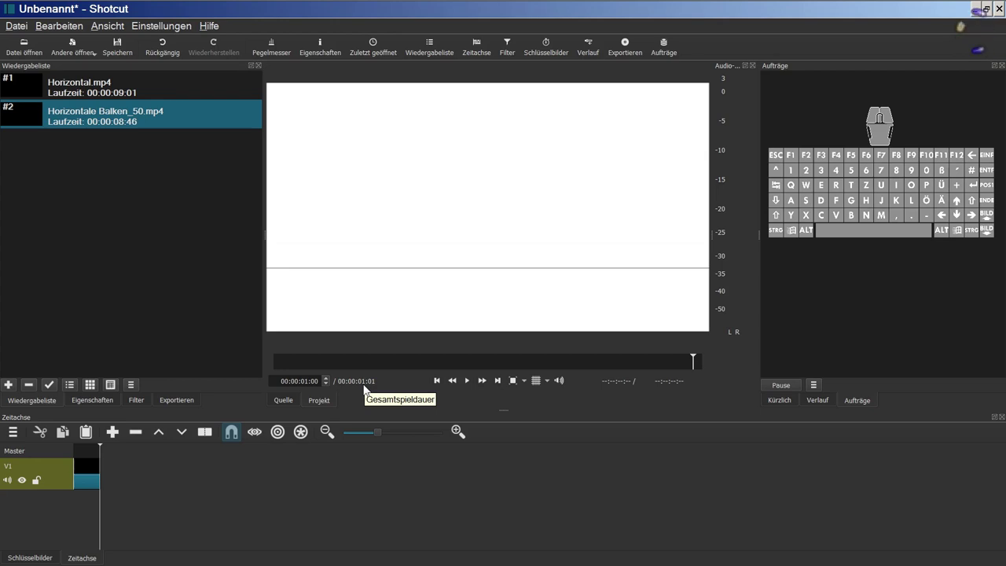
# Step: Look through the trimmed transition files in the Trimmed subfolder of Moviemaker_Transitions and return to Shotcut
pyautogui.hotkey('alt', 'Tab')
pyautogui.hotkey('alt', 'Tab')
pyautogui.hotkey('alt', 'Tab')
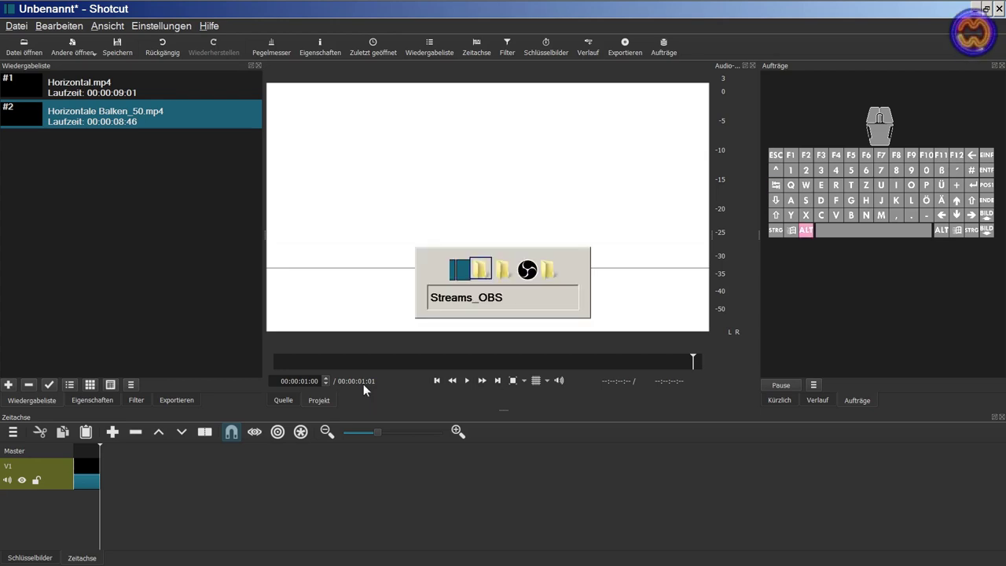
pyautogui.hotkey('alt', 'Tab')
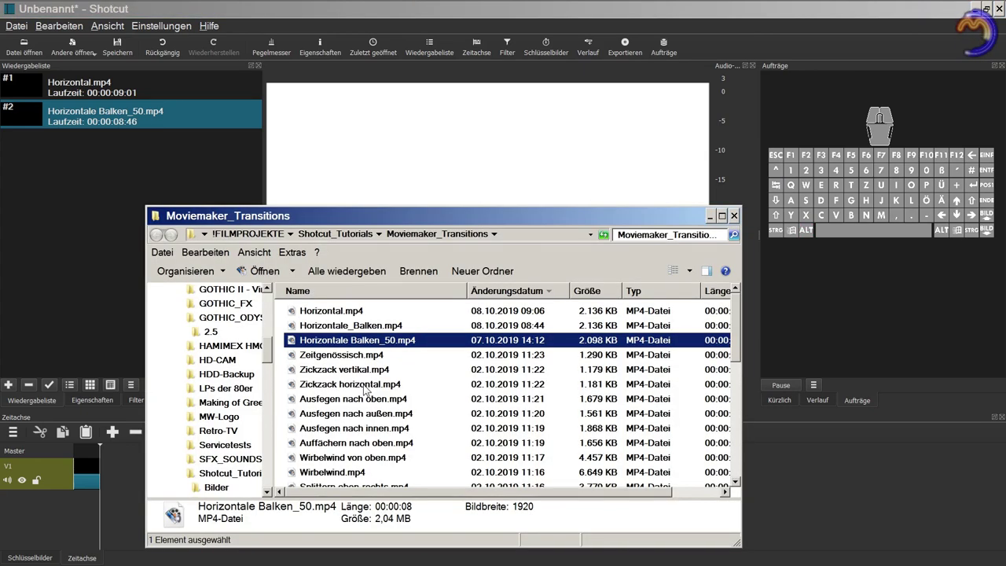
pyautogui.moveTo(739, 336); pyautogui.dragTo(737, 362)
pyautogui.doubleClick(322, 483)
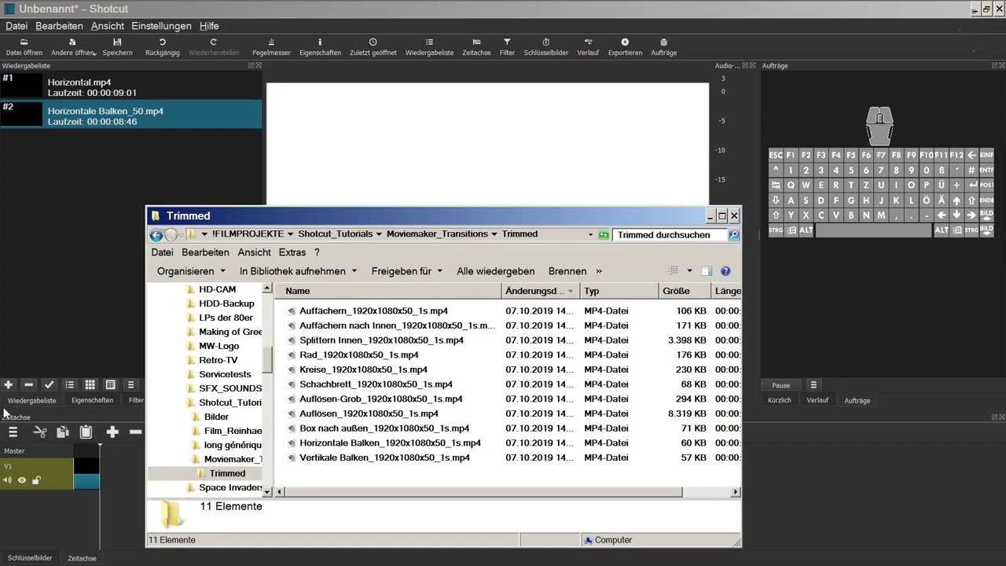
pyautogui.click(73, 300)
# Step: Check the video and codec values in the advanced export settings and disable audio for the export
pyautogui.click(172, 401)
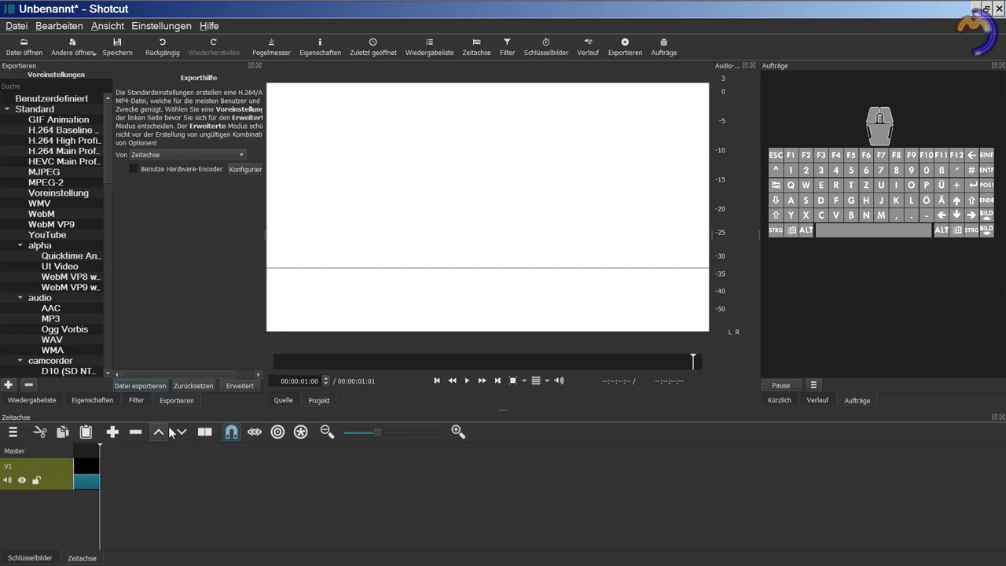
pyautogui.click(243, 386)
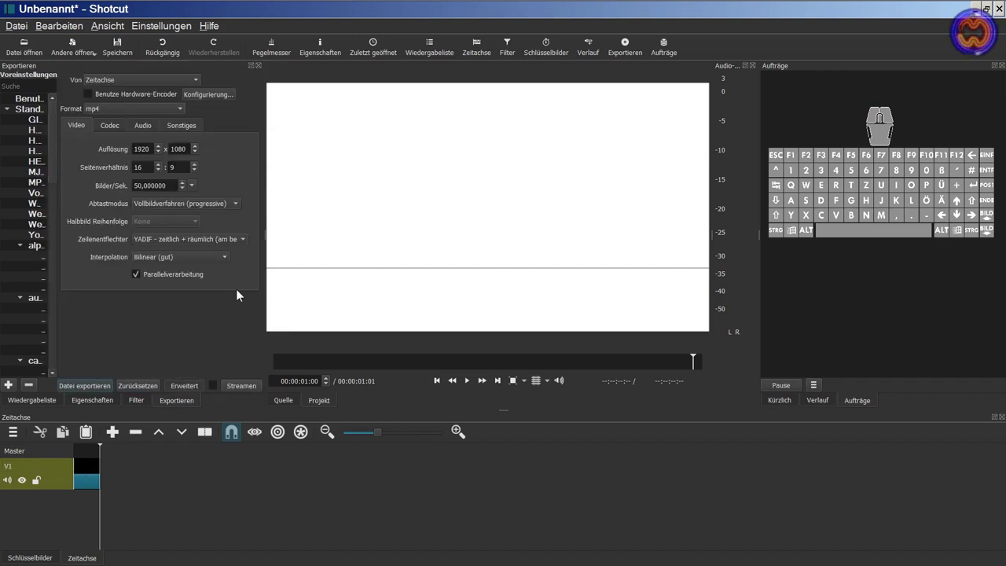
pyautogui.click(112, 125)
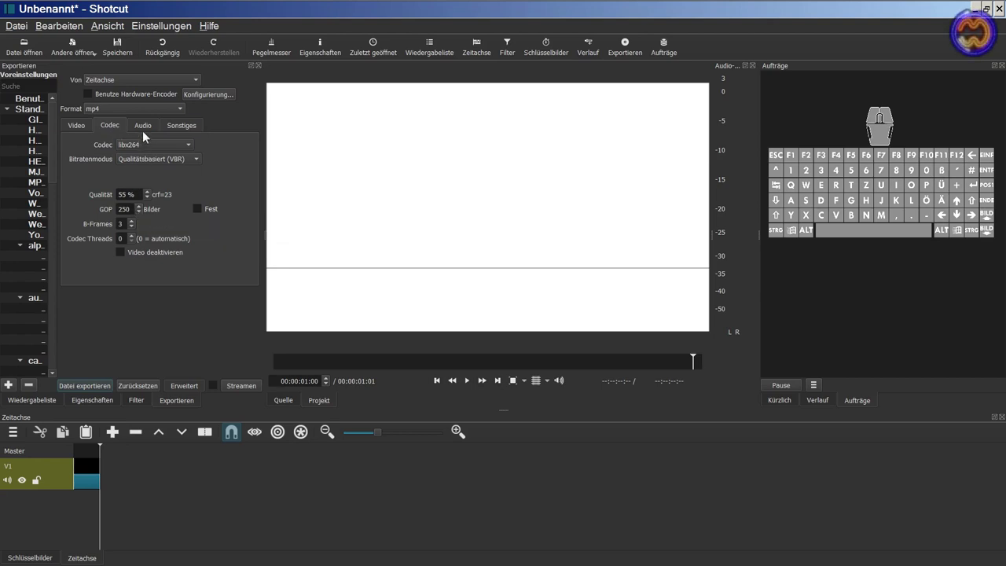
pyautogui.click(142, 128)
pyautogui.click(137, 226)
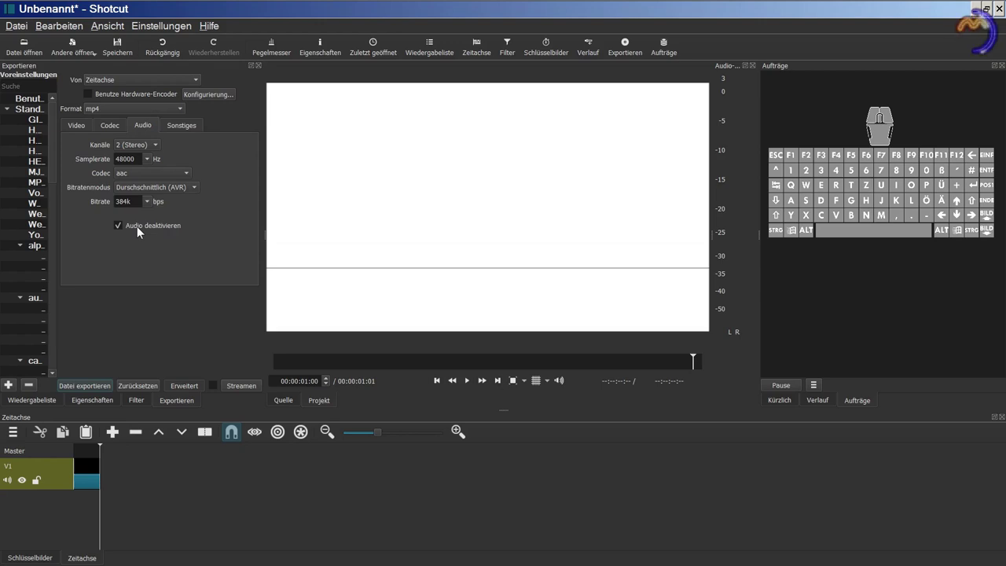
# Step: Export the timeline as the mp4 file Horizontale Balken_Test into the Trimmed subfolder of Moviemaker_Transitions
pyautogui.click(95, 386)
pyautogui.doubleClick(224, 152)
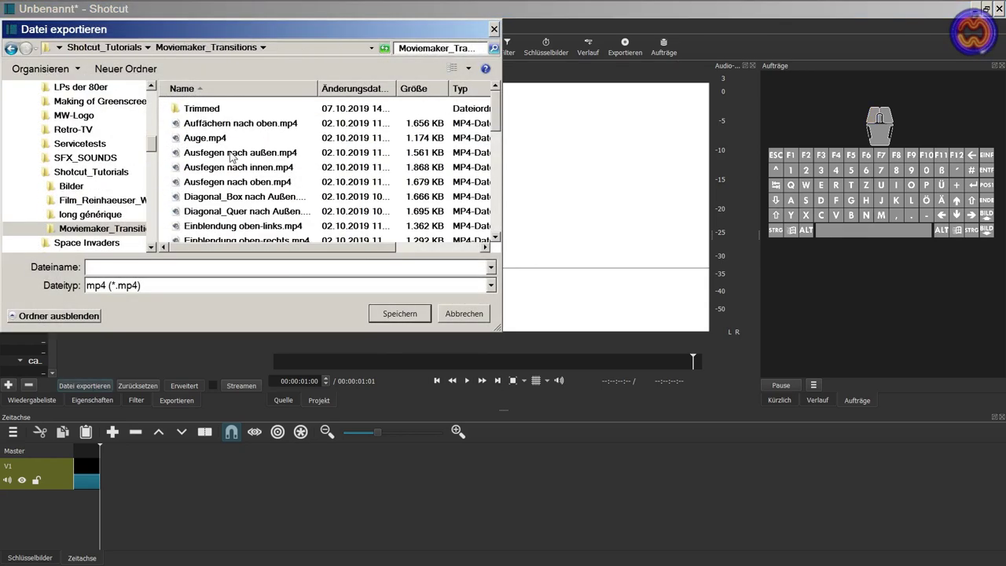
pyautogui.doubleClick(214, 114)
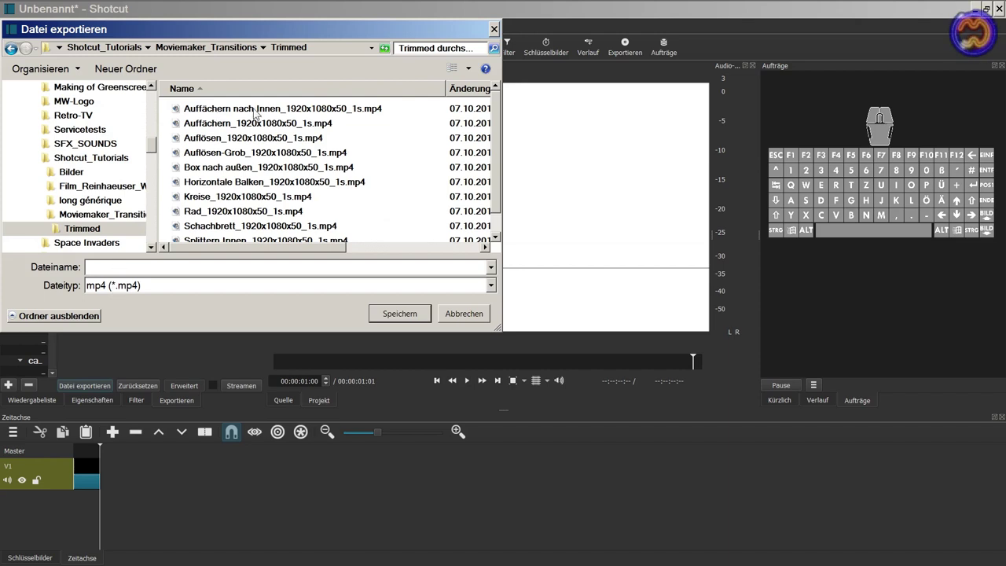
pyautogui.moveTo(262, 29); pyautogui.dragTo(443, 77)
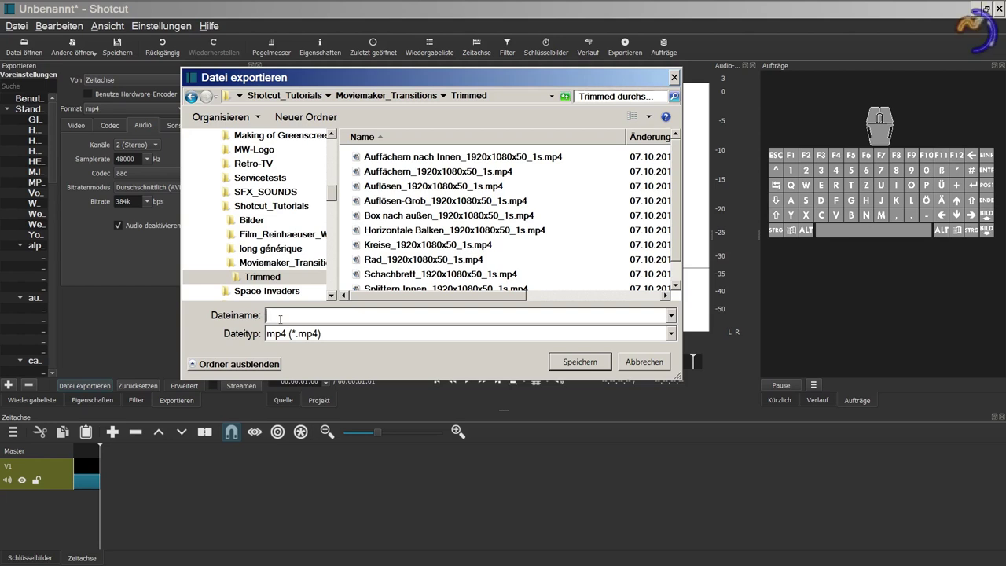
pyautogui.write('H')
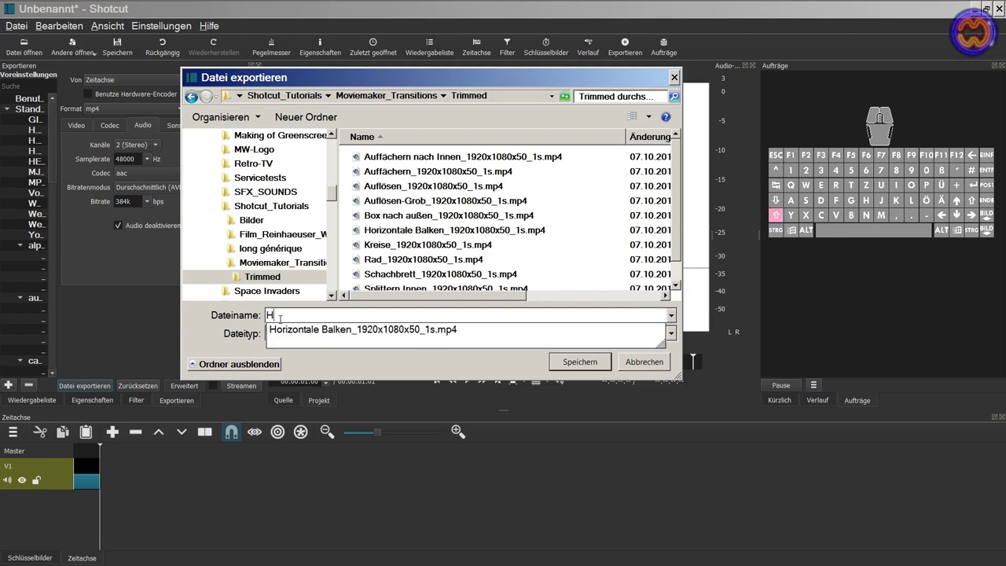
pyautogui.write('orizontale B')
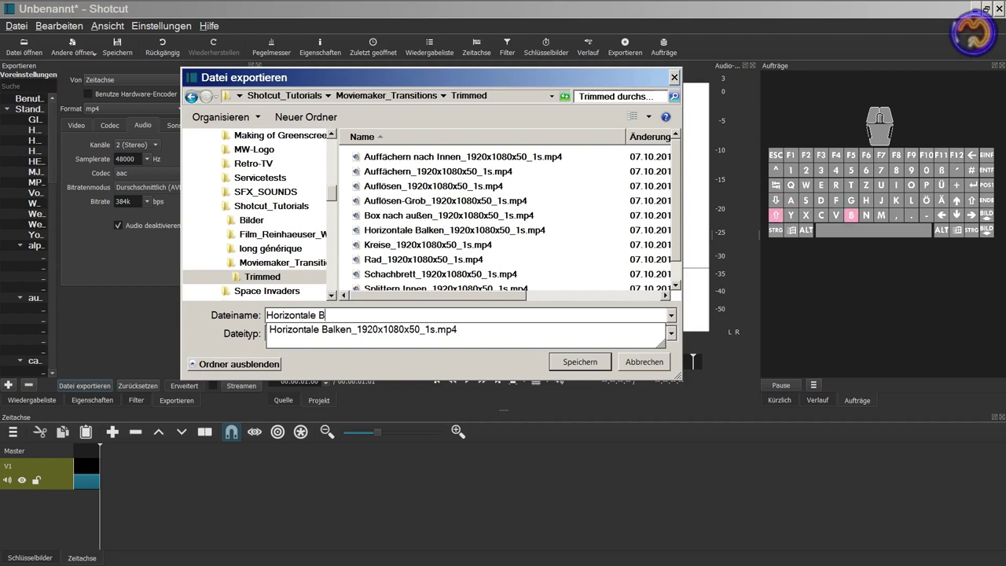
pyautogui.write('alken')
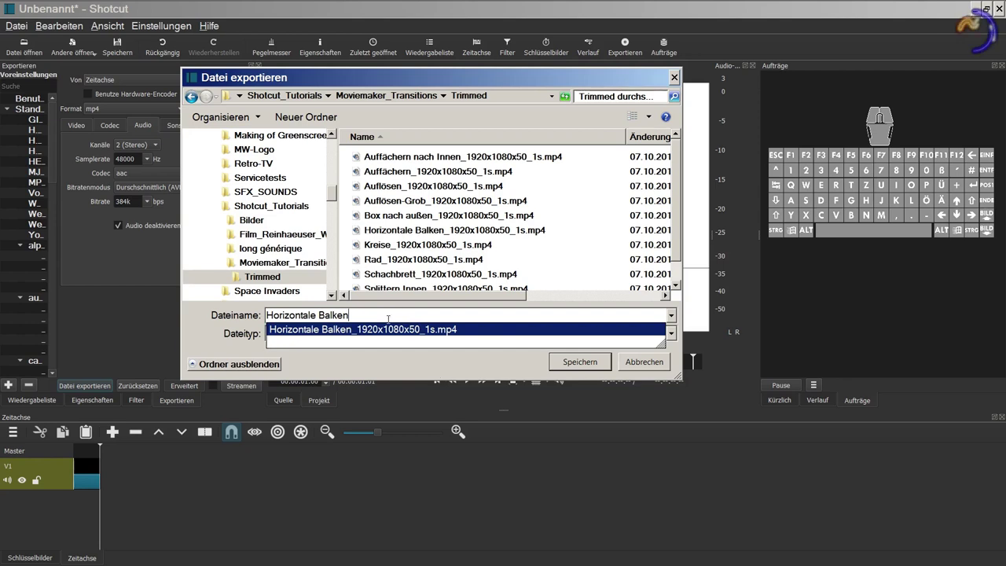
pyautogui.write('_')
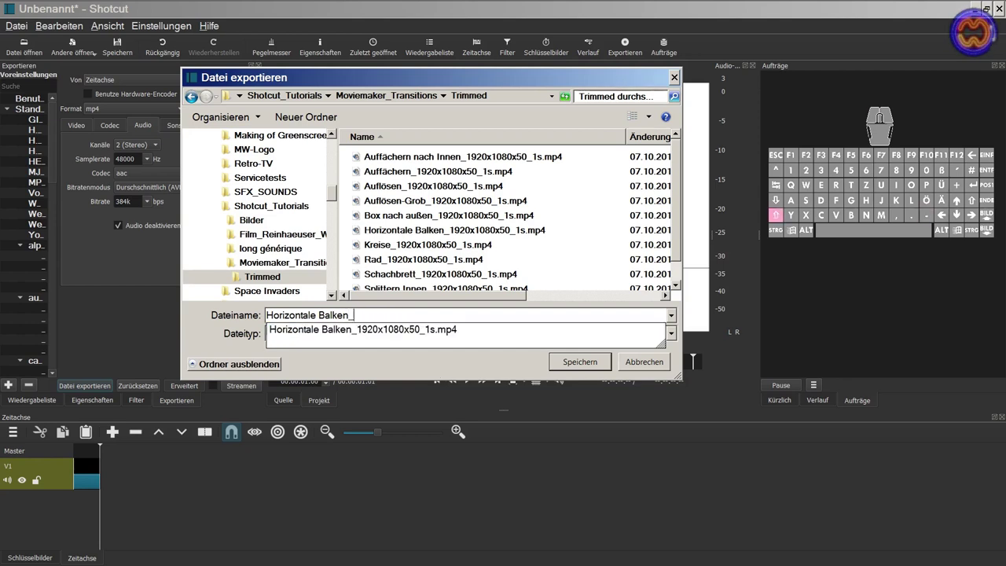
pyautogui.write('Test')
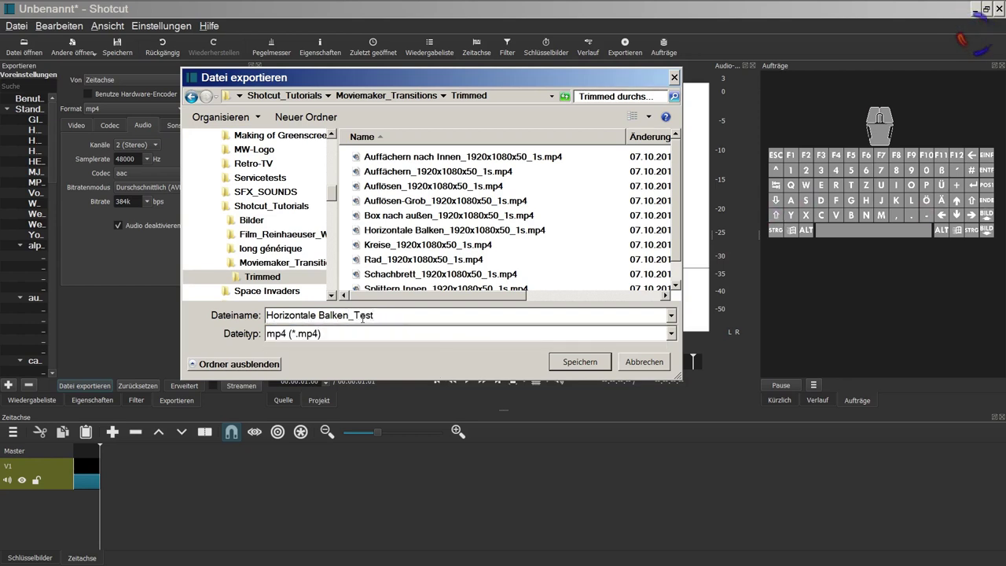
pyautogui.click(580, 362)
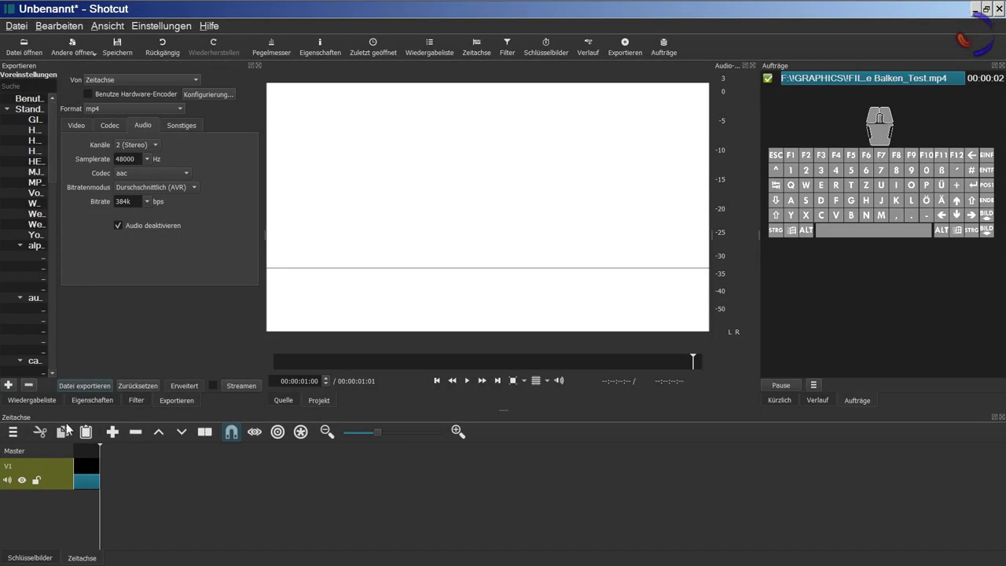
# Step: Add Felsen.png and Iltis.png from the Bilder folder to the playlist and minimize the folder window
pyautogui.click(39, 399)
pyautogui.hotkey('ctrl', 'alt', 'b')
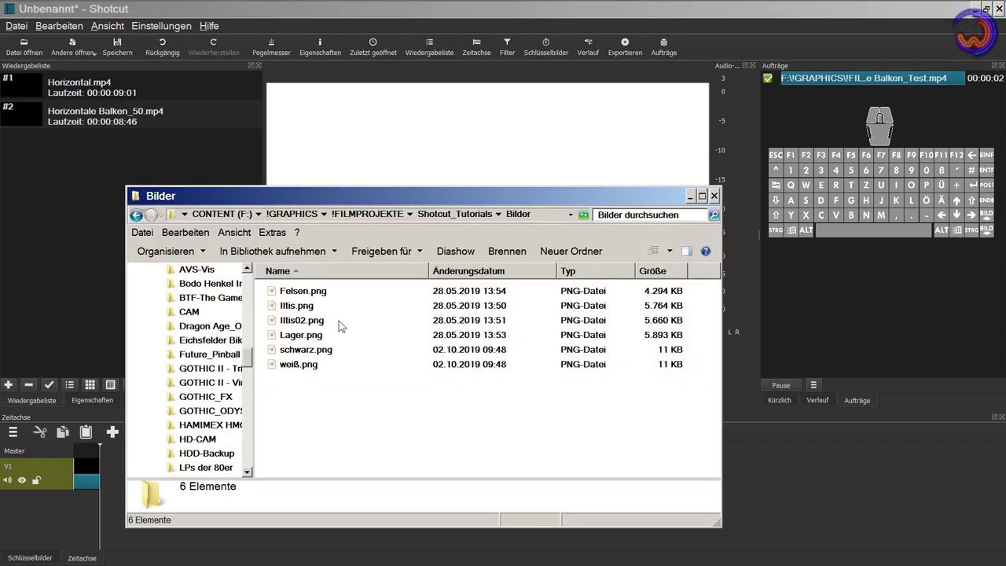
pyautogui.press('Down')
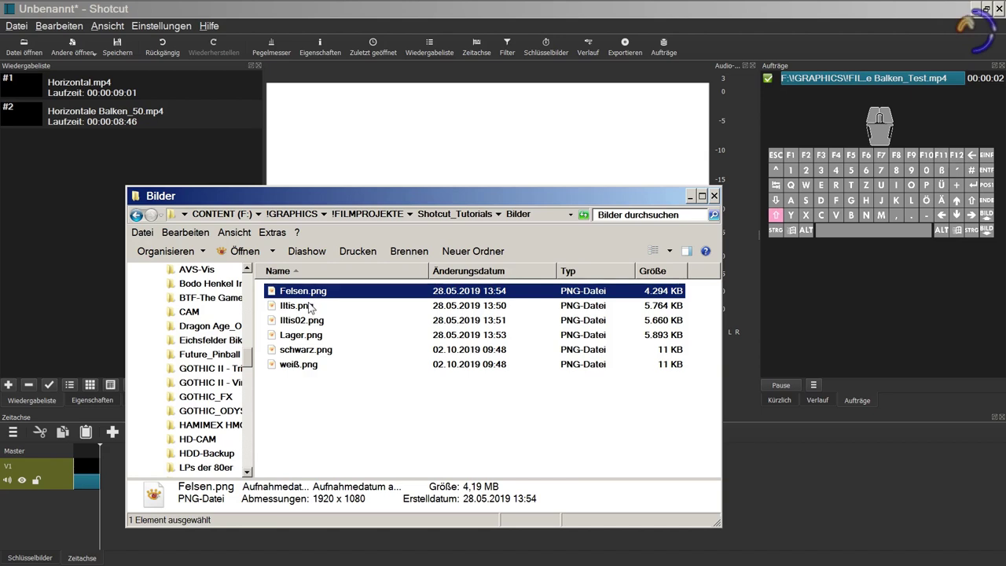
pyautogui.keyDown('shift'); pyautogui.click(309, 307); pyautogui.keyUp('shift')
pyautogui.moveTo(309, 306); pyautogui.dragTo(75, 209)
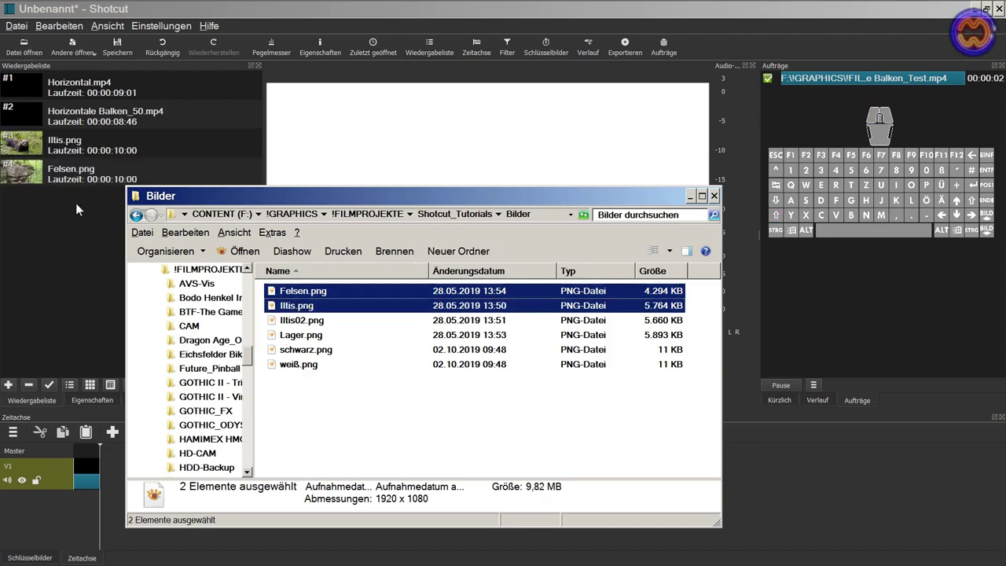
pyautogui.click(691, 196)
# Step: Remove Horizontale Balken_50.mp4 and Horizontal.mp4 from the playlist and the trimmed clip from track V1
pyautogui.click(125, 116)
pyautogui.rightClick(125, 117)
pyautogui.click(153, 129)
pyautogui.click(109, 92)
pyautogui.rightClick(113, 92)
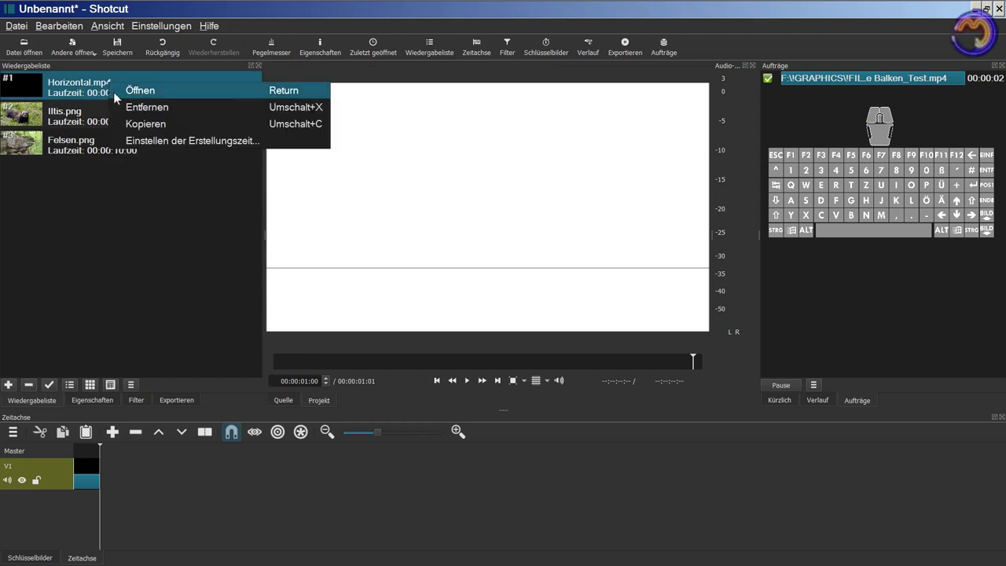
pyautogui.click(135, 107)
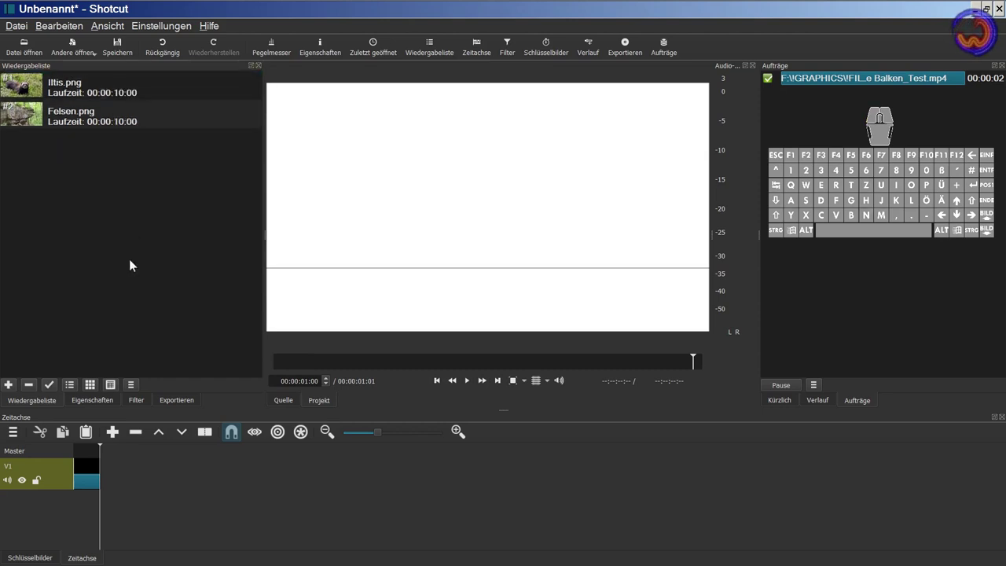
pyautogui.rightClick(90, 476)
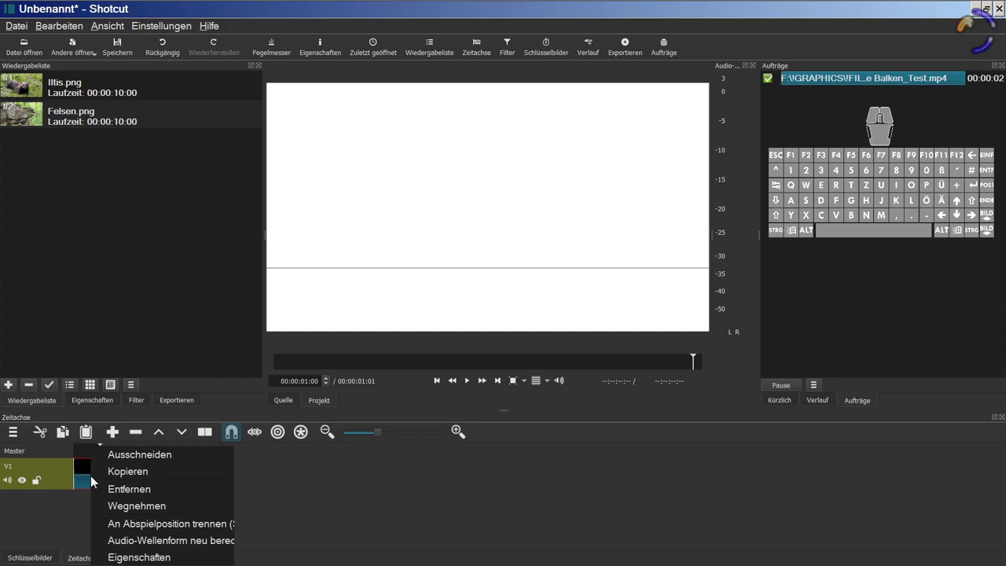
pyautogui.click(118, 490)
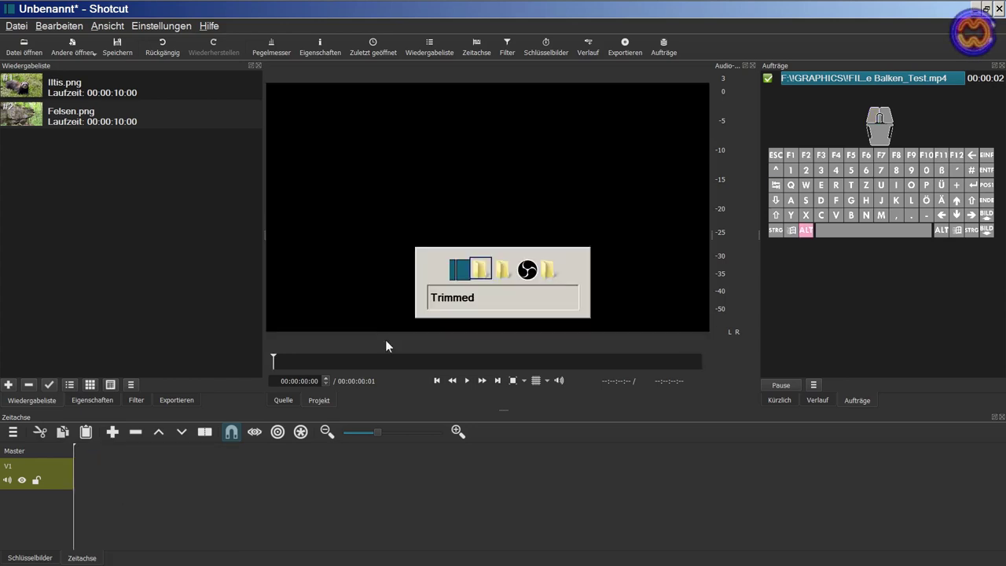
# Step: Add the exported Horizontale Balken_Test.mp4 from the Trimmed folder to the playlist and return to Shotcut
pyautogui.hotkey('alt', 'Tab')
pyautogui.click(371, 311)
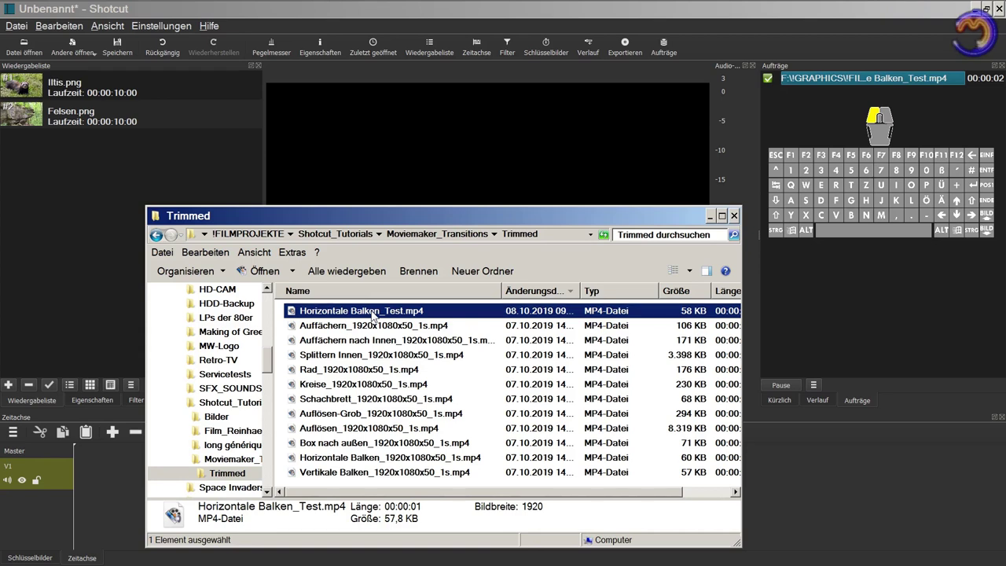
pyautogui.moveTo(372, 316); pyautogui.dragTo(99, 173)
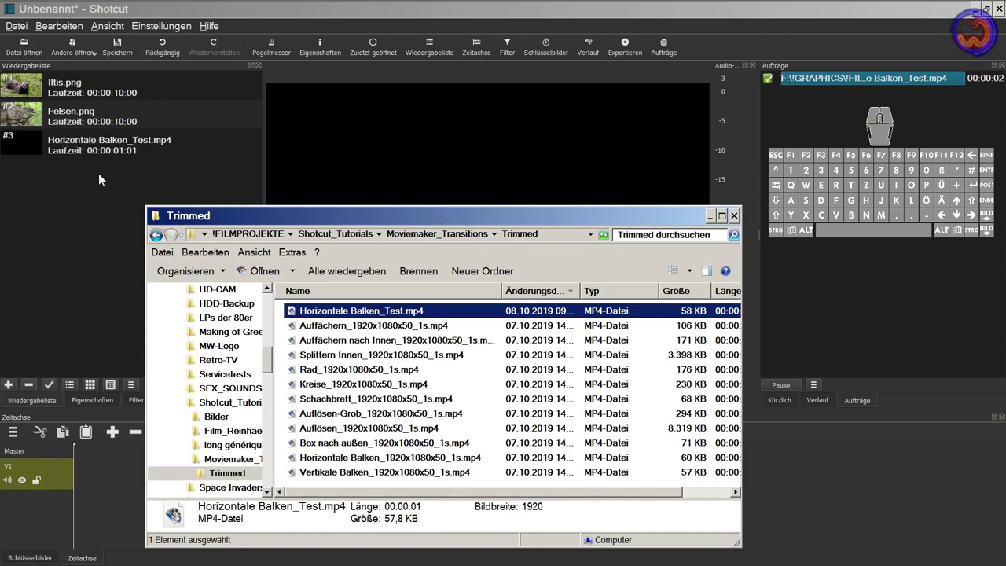
pyautogui.click(102, 212)
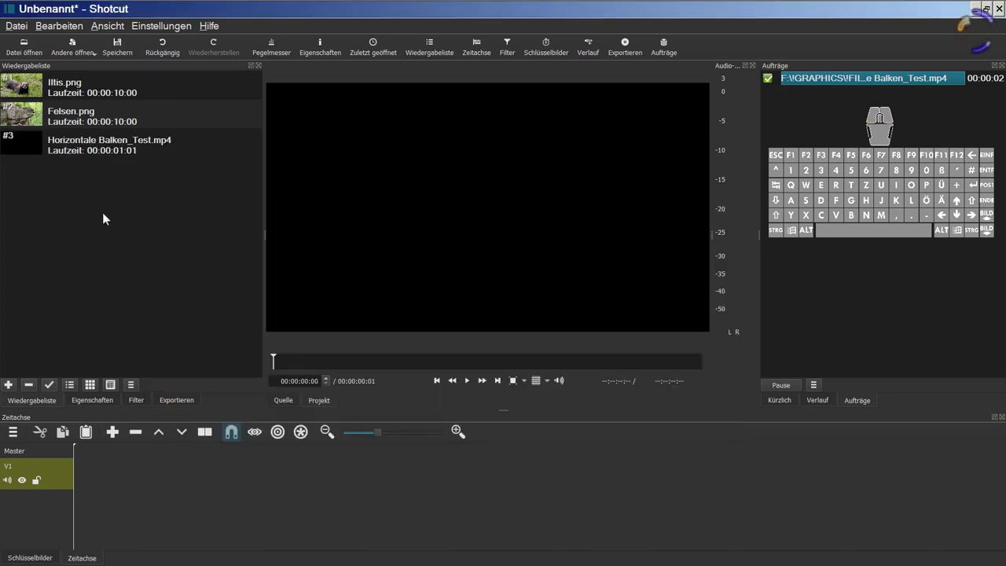
# Step: Add video tracks V2 and V3, placing Felsen.png at the start of V2 and Iltis.png directly after its end on V1
pyautogui.moveTo(85, 118); pyautogui.dragTo(77, 484)
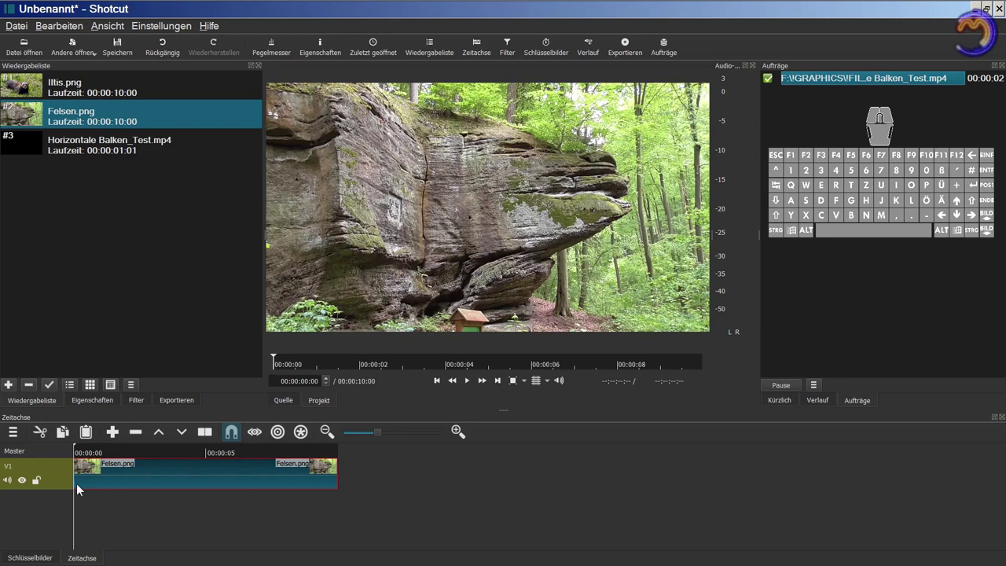
pyautogui.hotkey('ctrl', 'i')
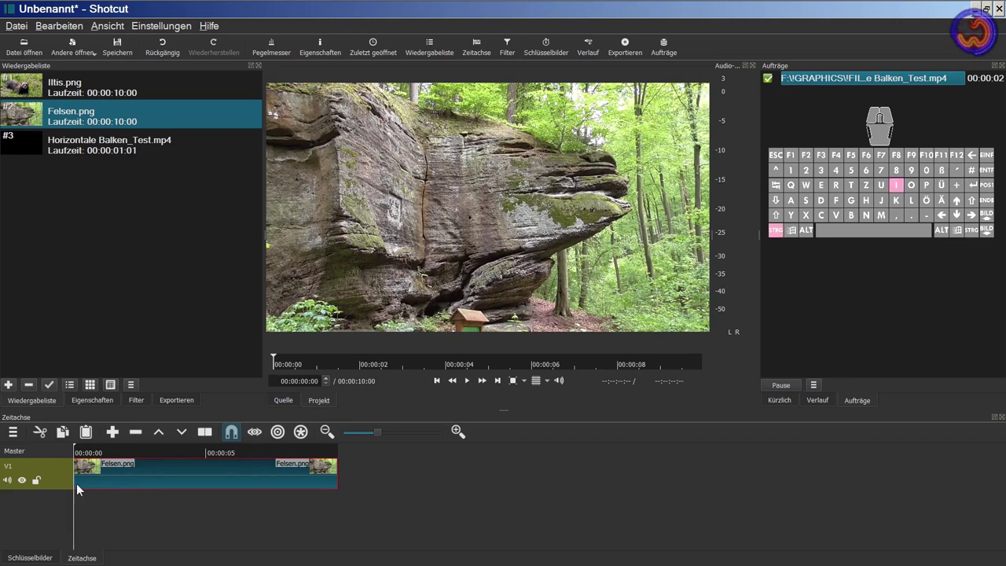
pyautogui.moveTo(118, 501); pyautogui.dragTo(116, 483)
pyautogui.moveTo(73, 88); pyautogui.dragTo(340, 523)
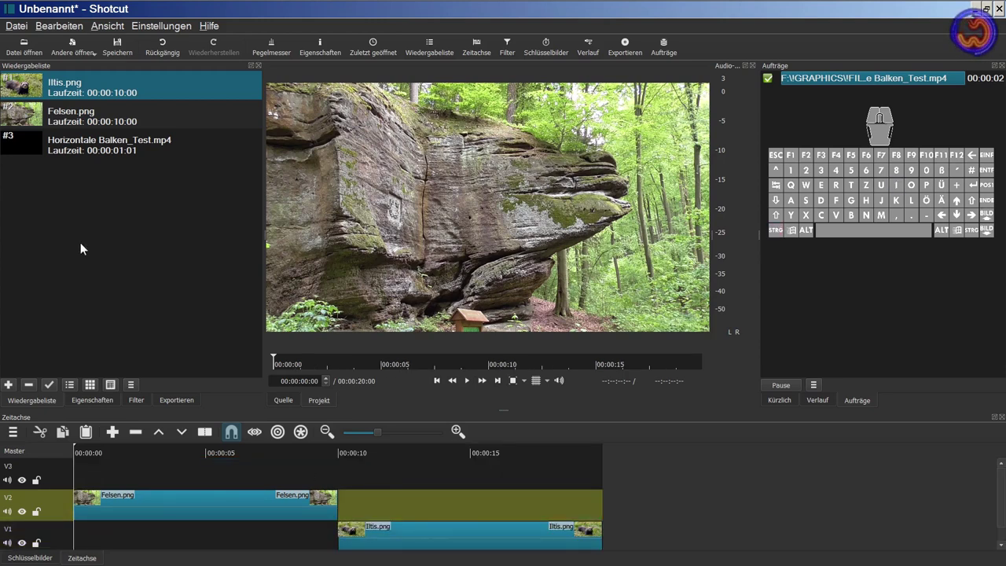
# Step: Place Horizontale Balken_Test.mp4 on V3 flush with the end of Felsen.png, and move Iltis.png on V1 to begin at that clip's start
pyautogui.moveTo(37, 144); pyautogui.dragTo(316, 479)
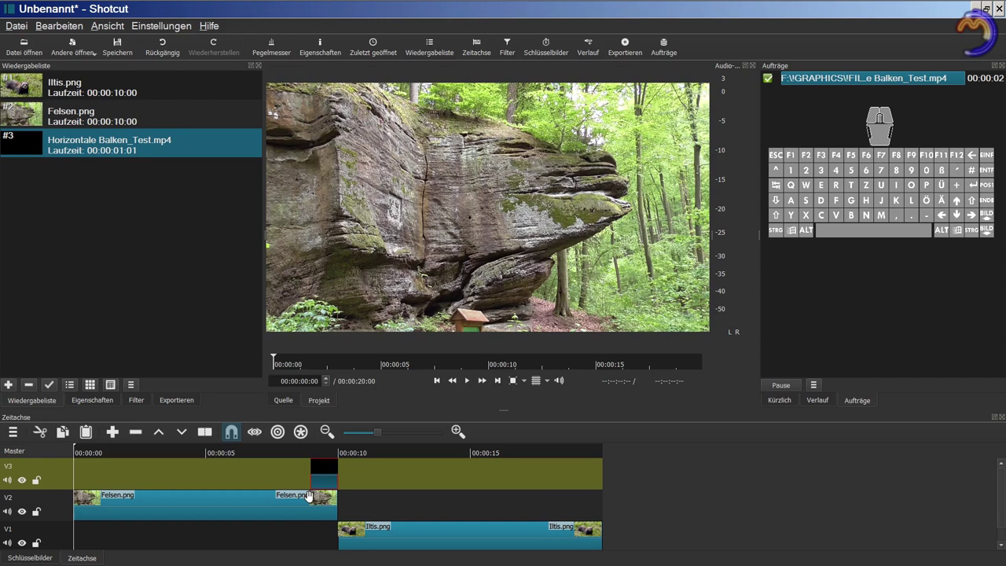
pyautogui.click(403, 535)
pyautogui.moveTo(403, 536); pyautogui.dragTo(375, 538)
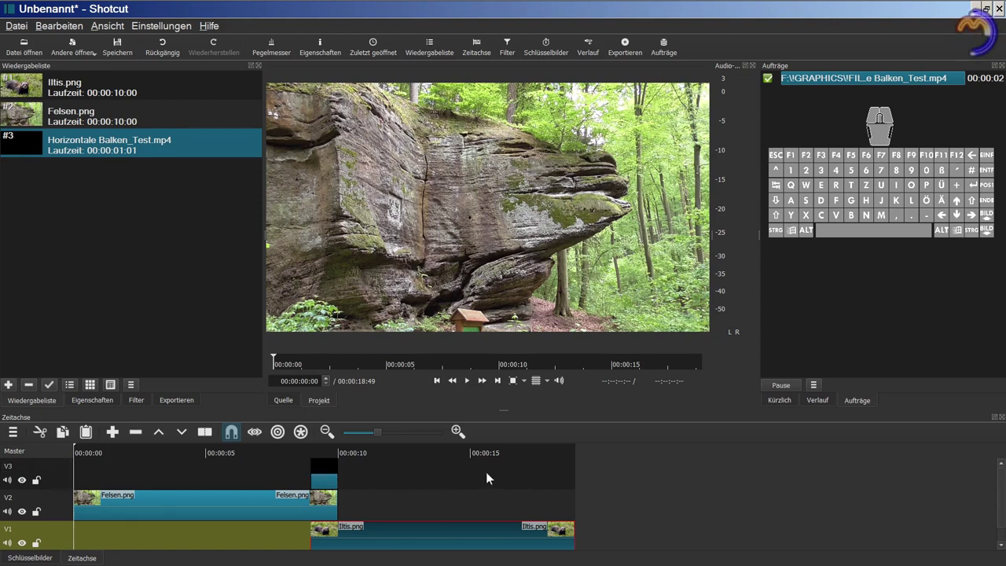
# Step: Split Felsen.png on V2 at the start of the transition clip, 00:00:08:49, and hide track V3
pyautogui.click(320, 503)
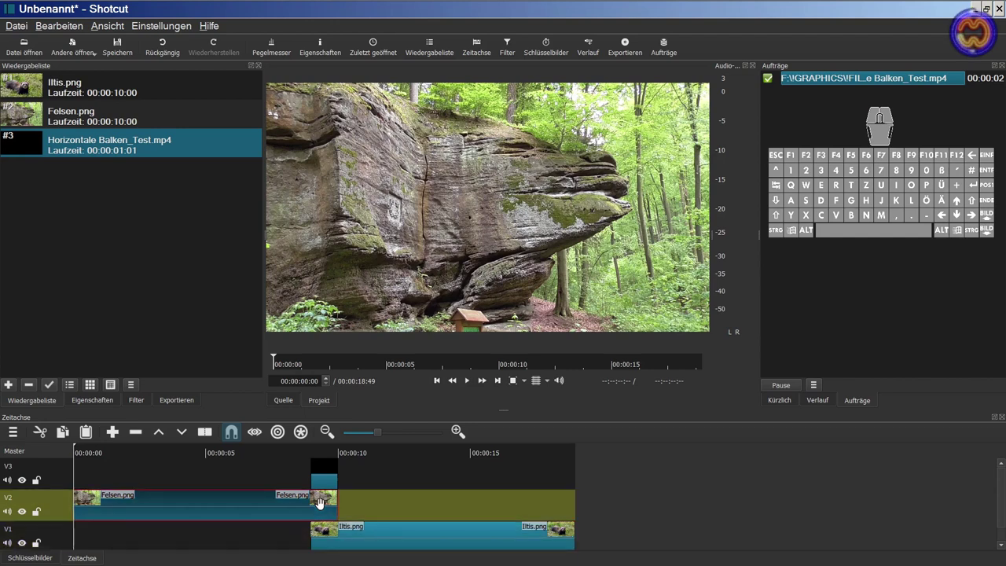
pyautogui.rightClick(321, 505)
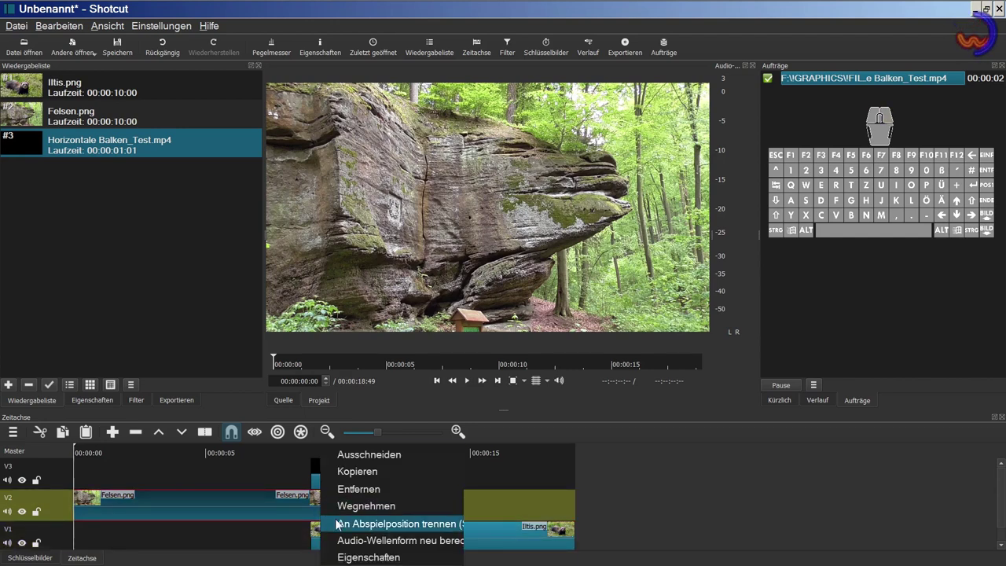
pyautogui.click(337, 524)
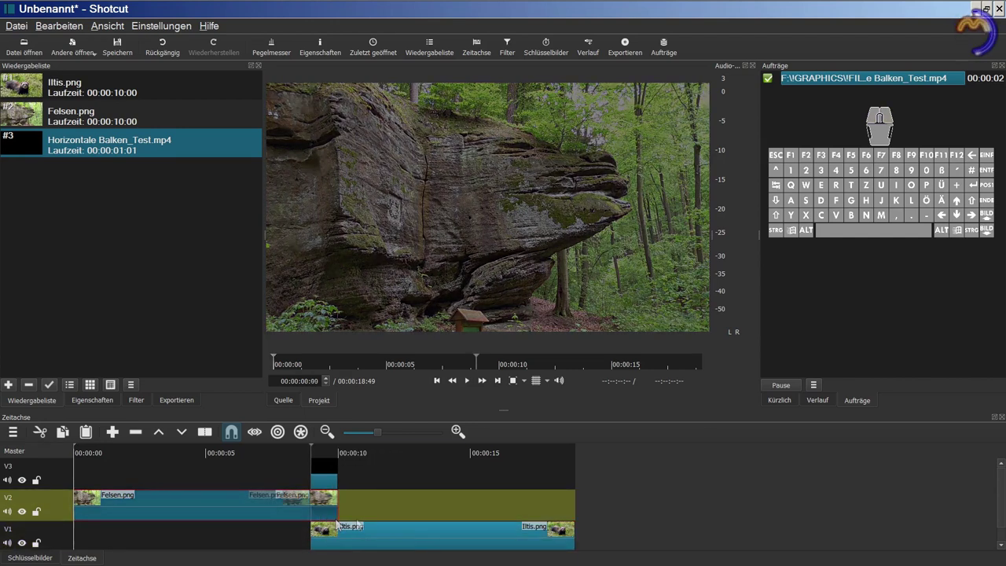
pyautogui.click(22, 480)
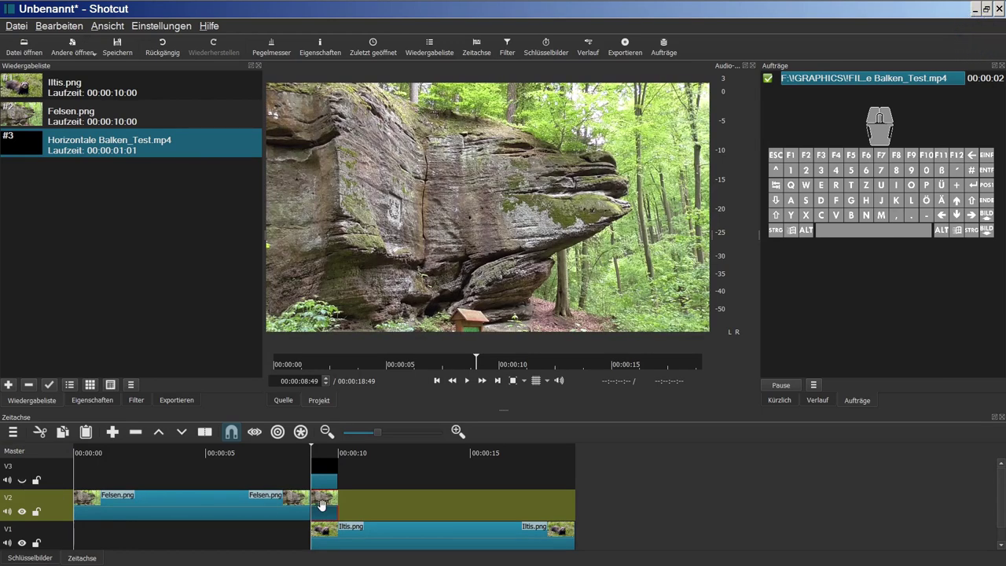
# Step: Add the Maske: Von Datei filter to the short split-off piece of Felsen.png on V2
pyautogui.click(137, 401)
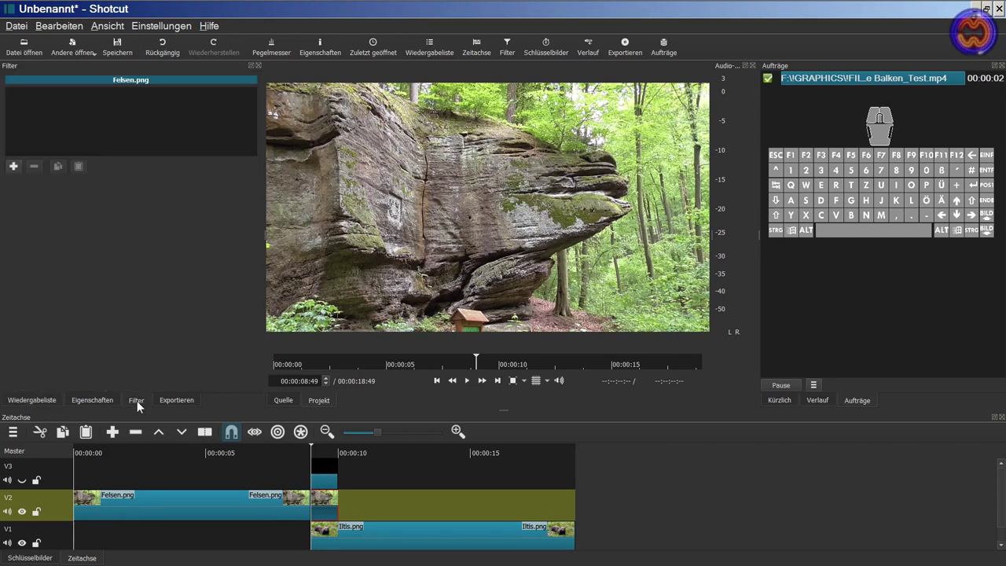
pyautogui.click(13, 166)
pyautogui.click(78, 107)
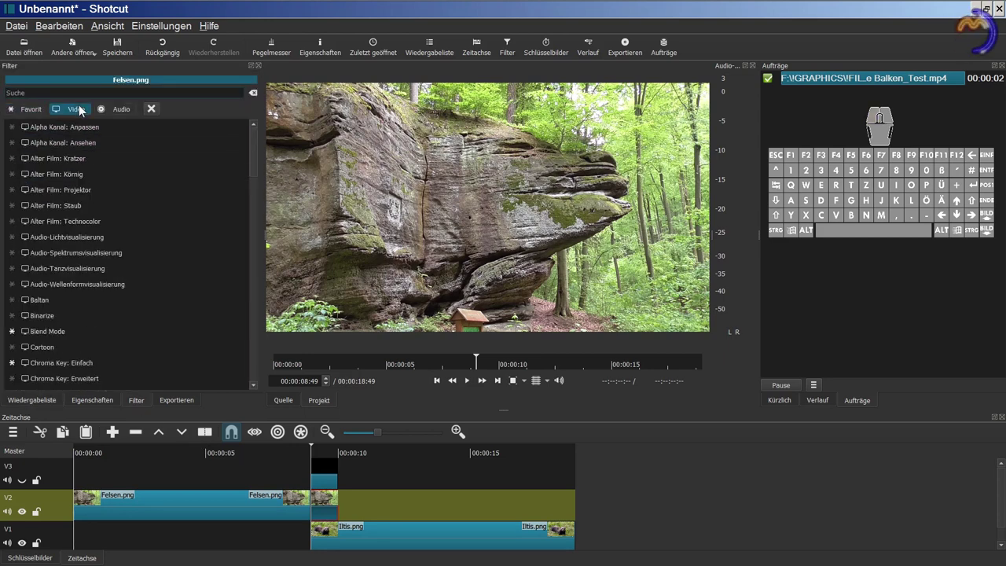
pyautogui.click(43, 97)
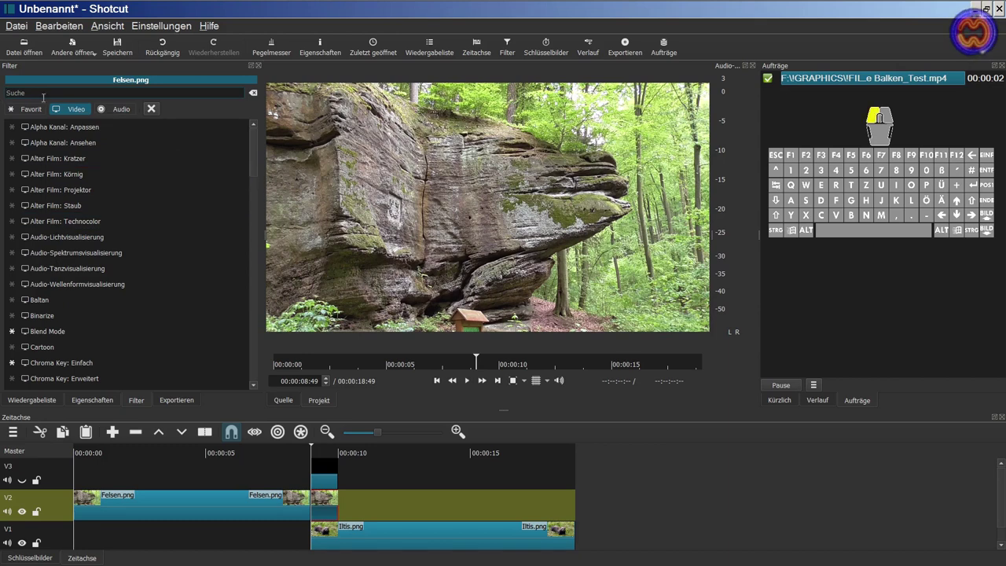
pyautogui.write('mas')
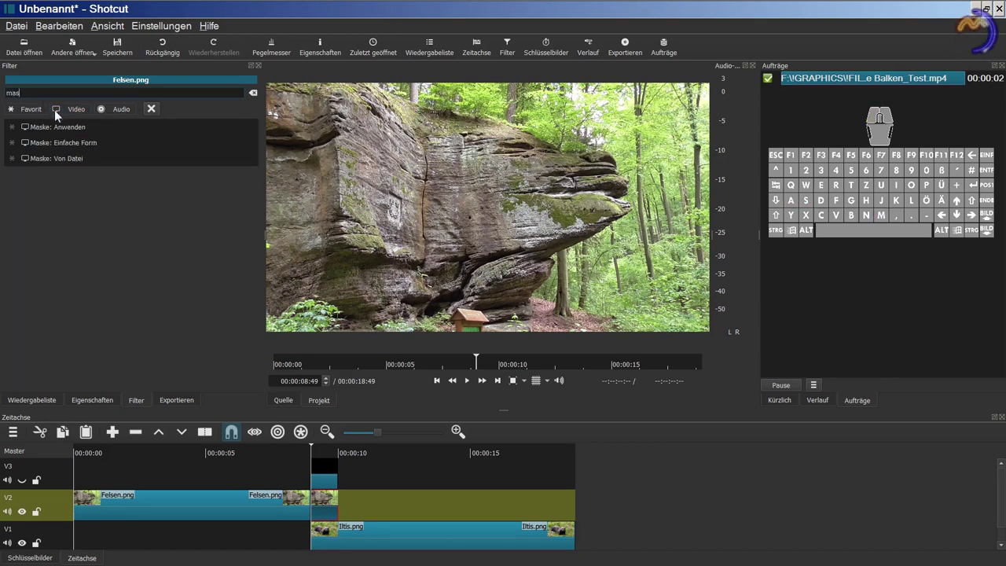
pyautogui.click(69, 159)
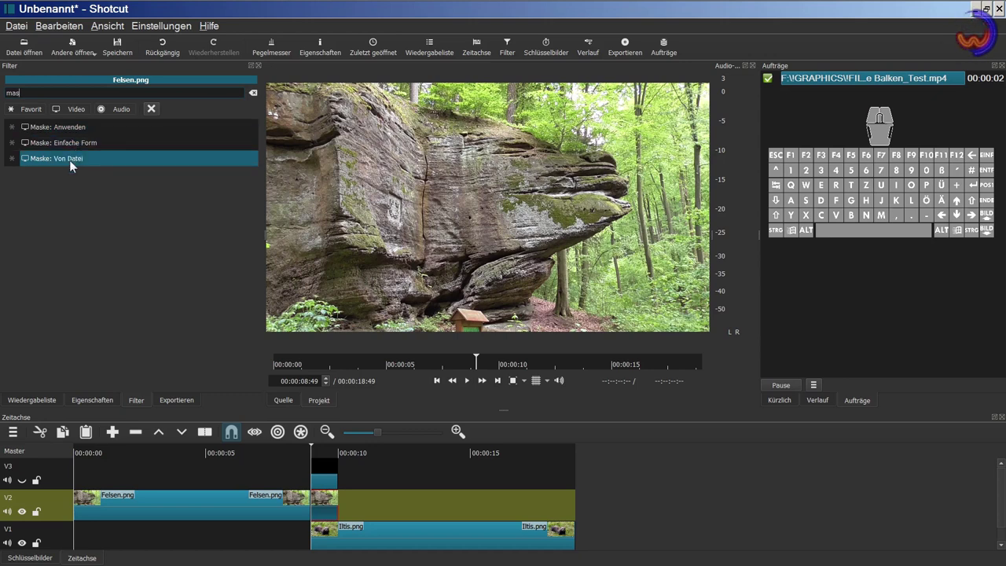
pyautogui.click(69, 159)
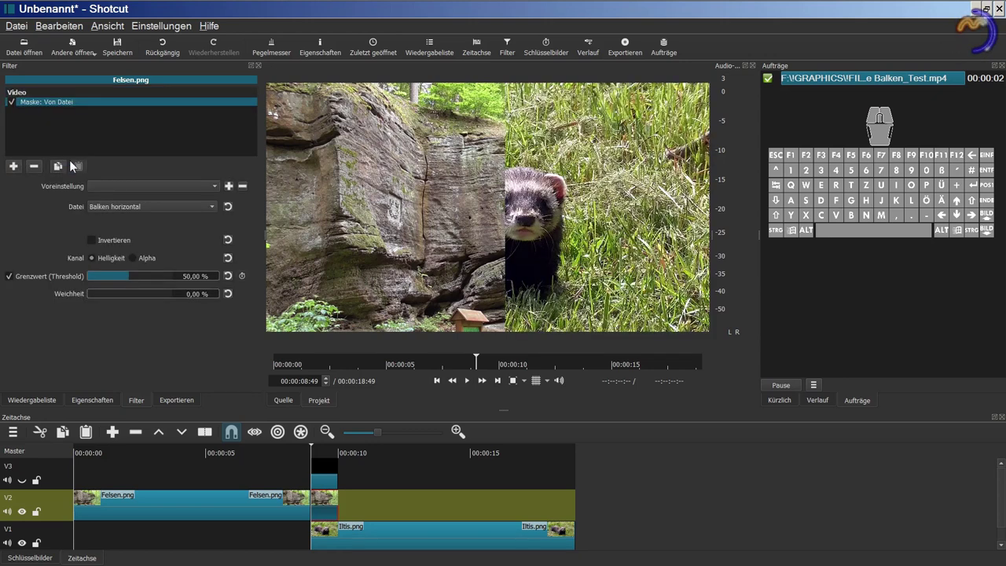
# Step: Load Horizontale Balken_Test.mp4 from the Trimmed folder as the filter's custom mask file
pyautogui.click(213, 186)
pyautogui.click(213, 185)
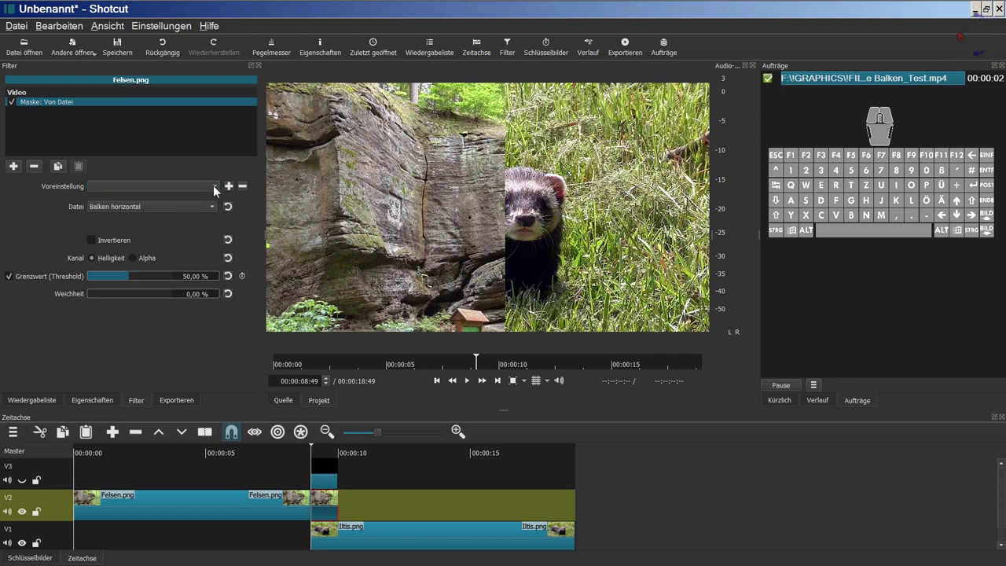
pyautogui.click(211, 206)
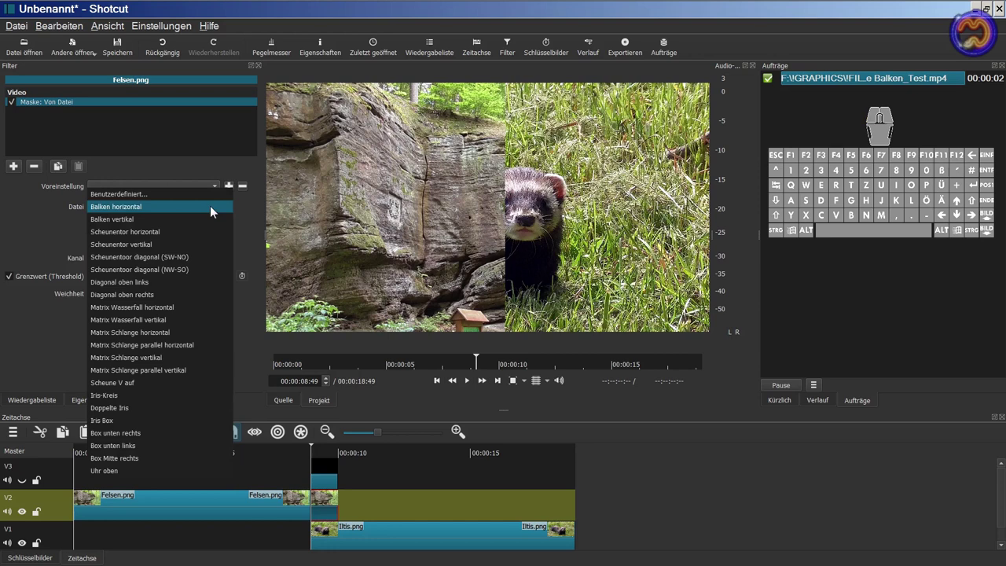
pyautogui.click(190, 195)
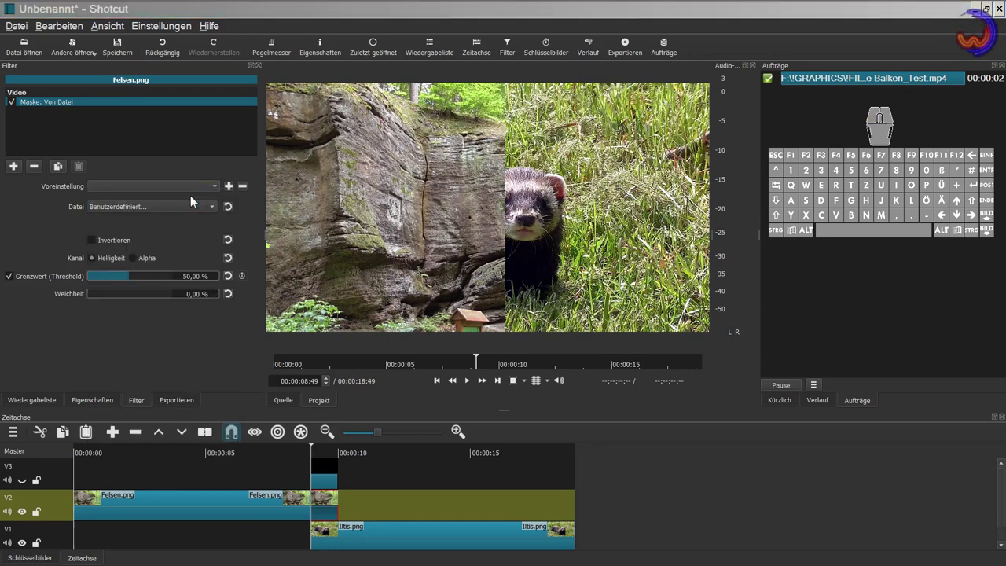
pyautogui.doubleClick(390, 160)
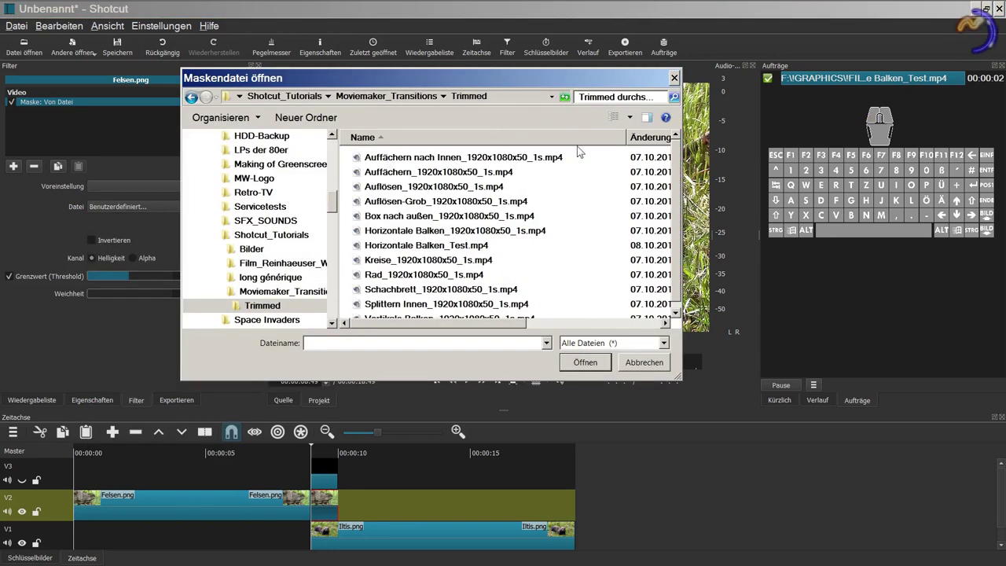
pyautogui.click(644, 140)
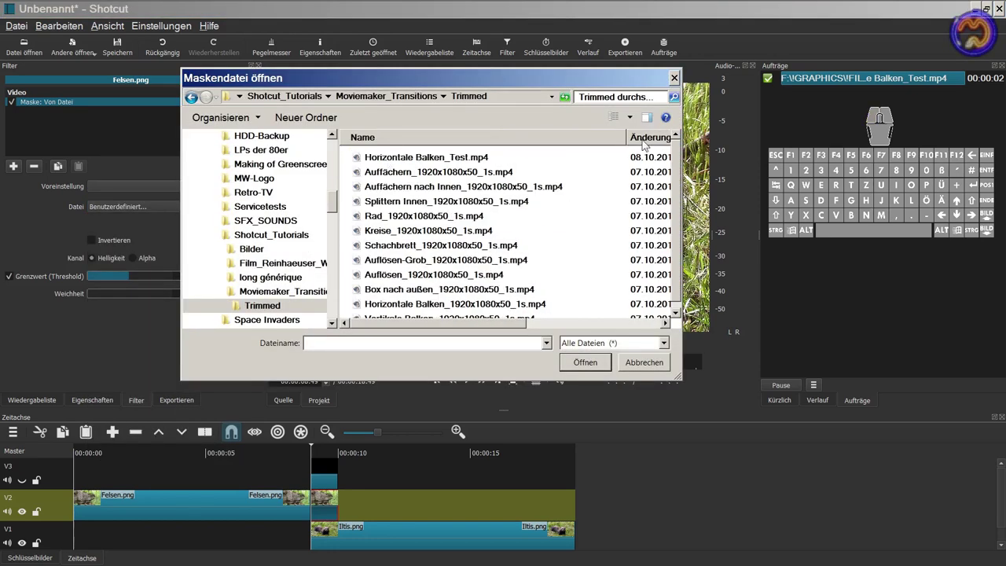
pyautogui.click(432, 159)
pyautogui.click(584, 365)
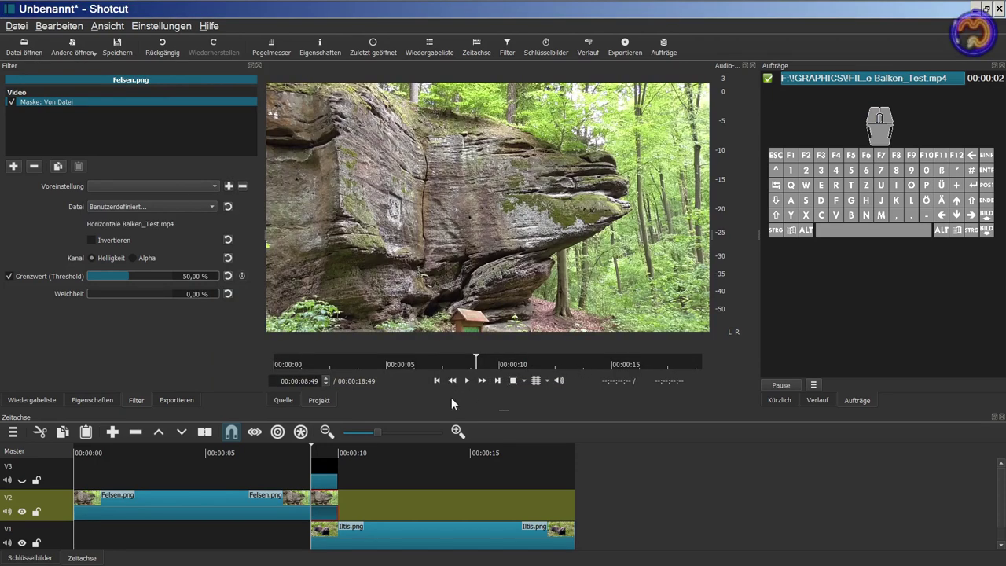
# Step: Play the timeline across the transition from Felsen.png to Iltis.png, replaying it from about 00:00:07:26
pyautogui.click(467, 381)
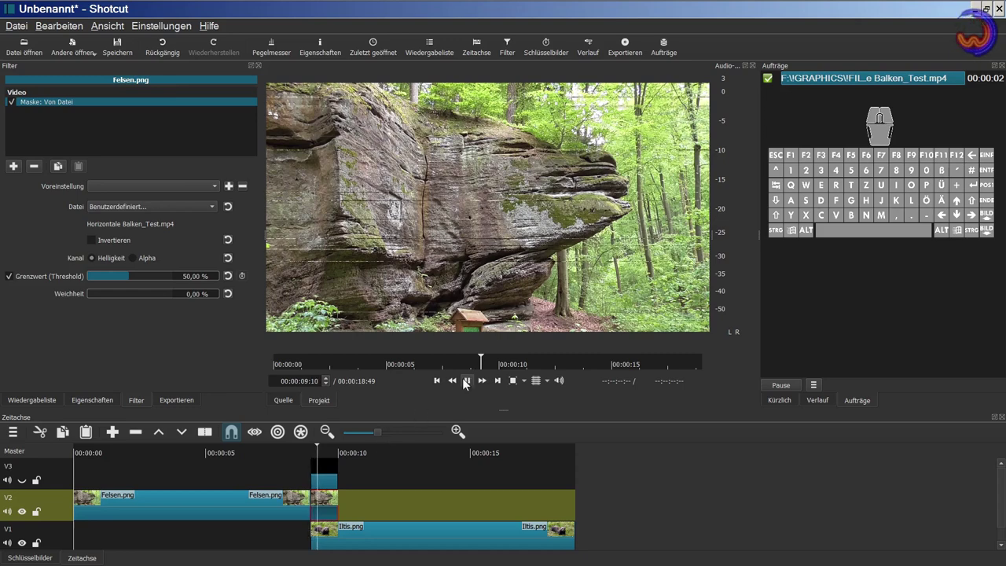
pyautogui.click(466, 381)
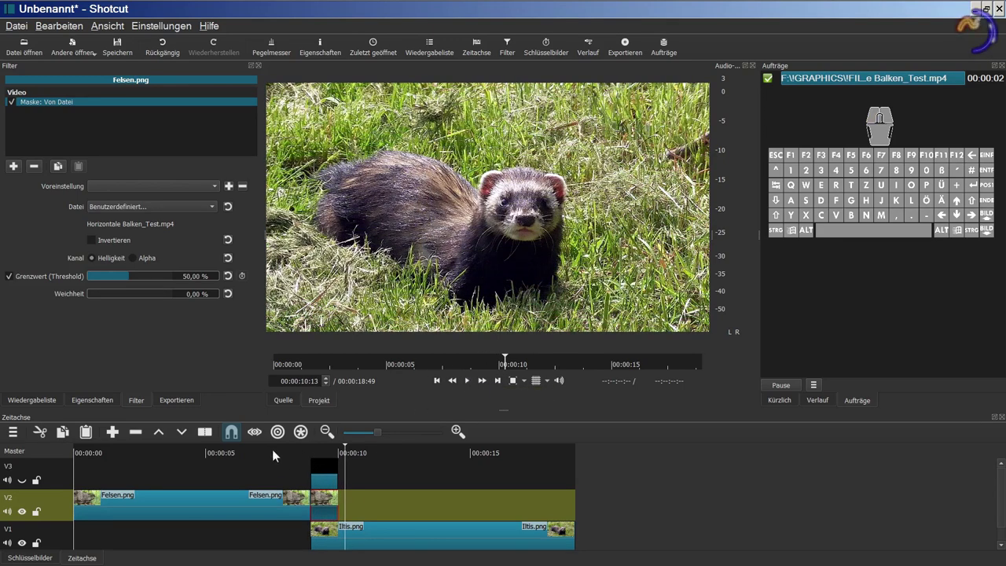
pyautogui.click(272, 449)
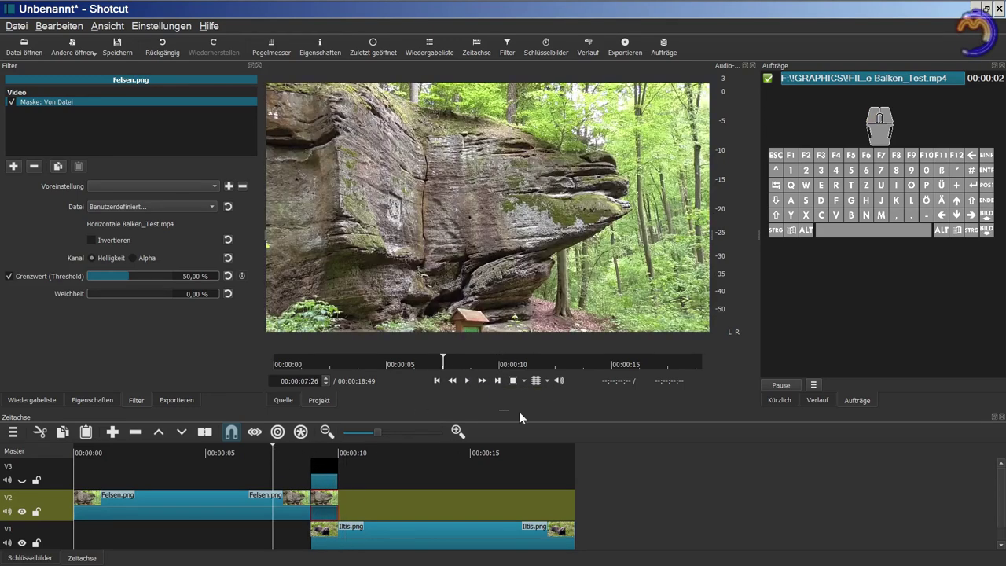
pyautogui.click(468, 380)
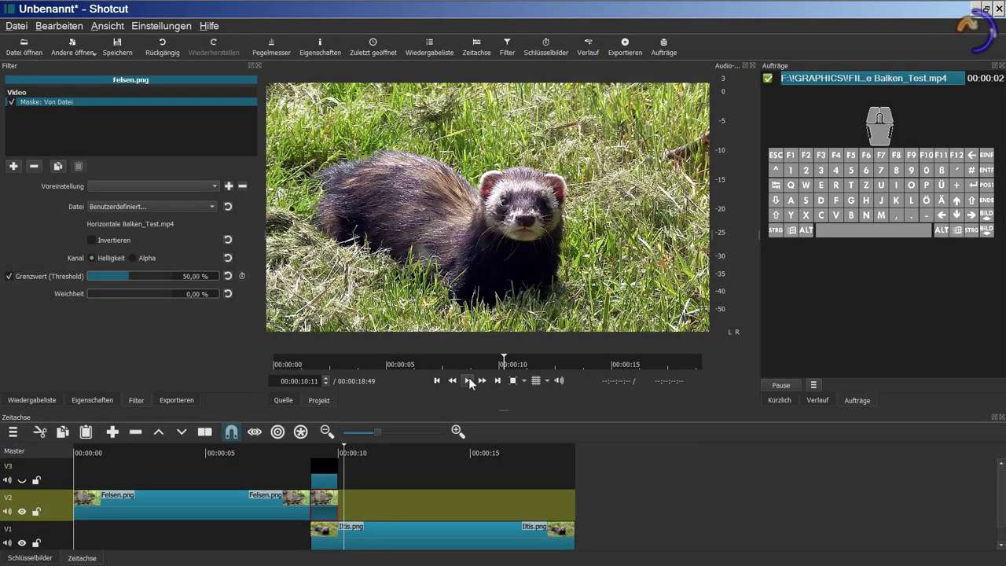
# Step: Add Auffächern_1920x1080x50_1s.mp4 from the Trimmed folder to the playlist and play it back
pyautogui.click(34, 399)
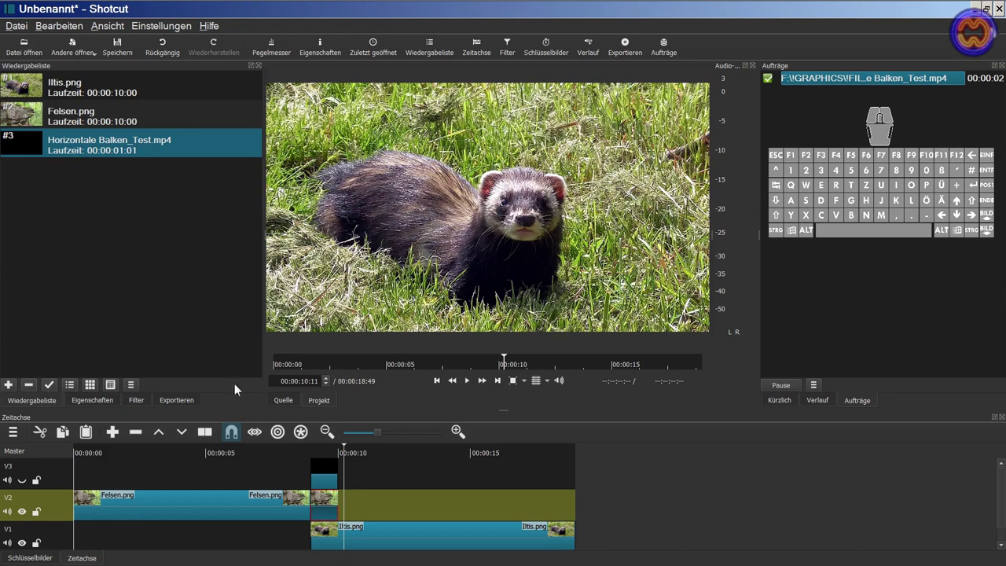
pyautogui.hotkey('alt', 'Tab')
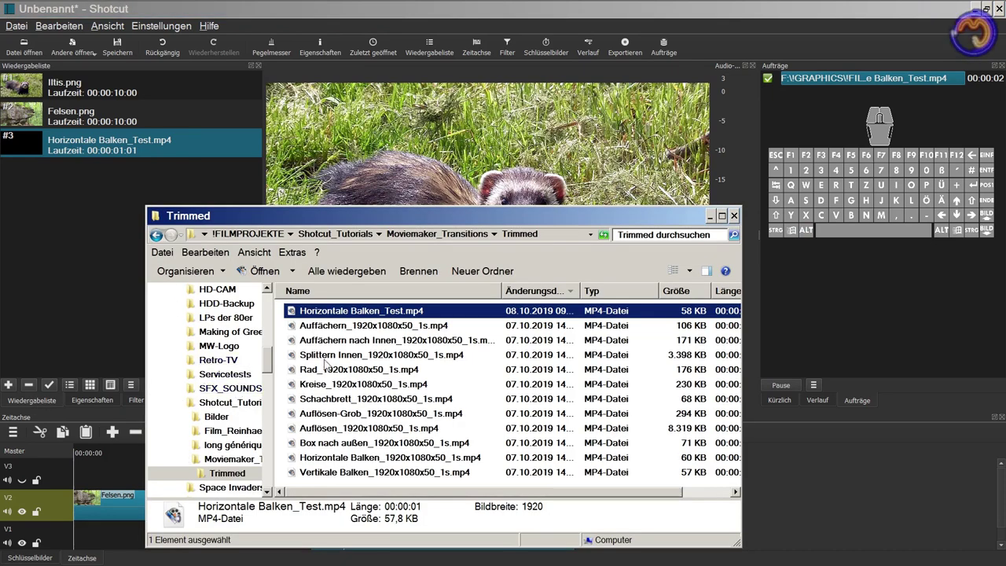
pyautogui.click(341, 327)
pyautogui.moveTo(340, 330); pyautogui.dragTo(61, 191)
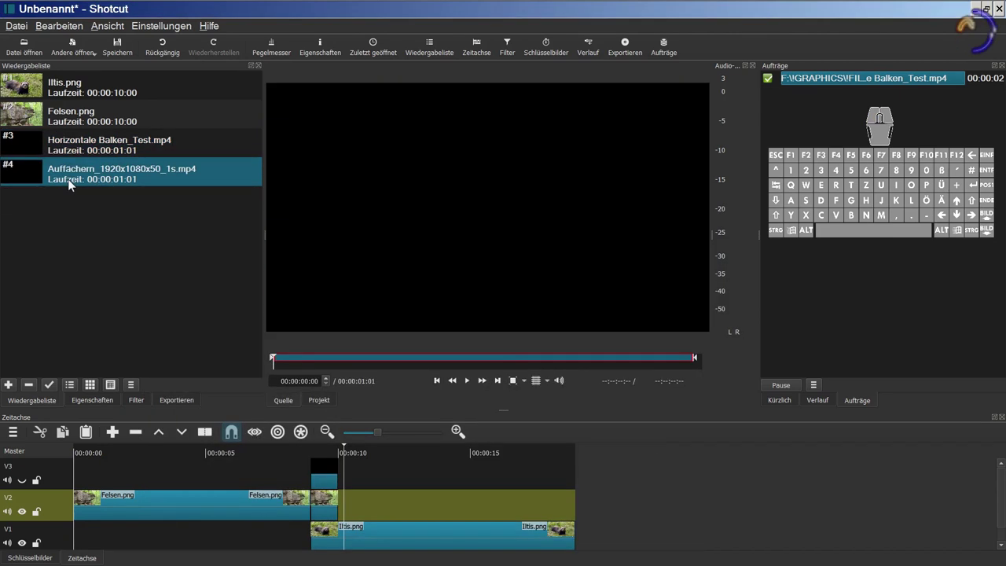
pyautogui.click(467, 380)
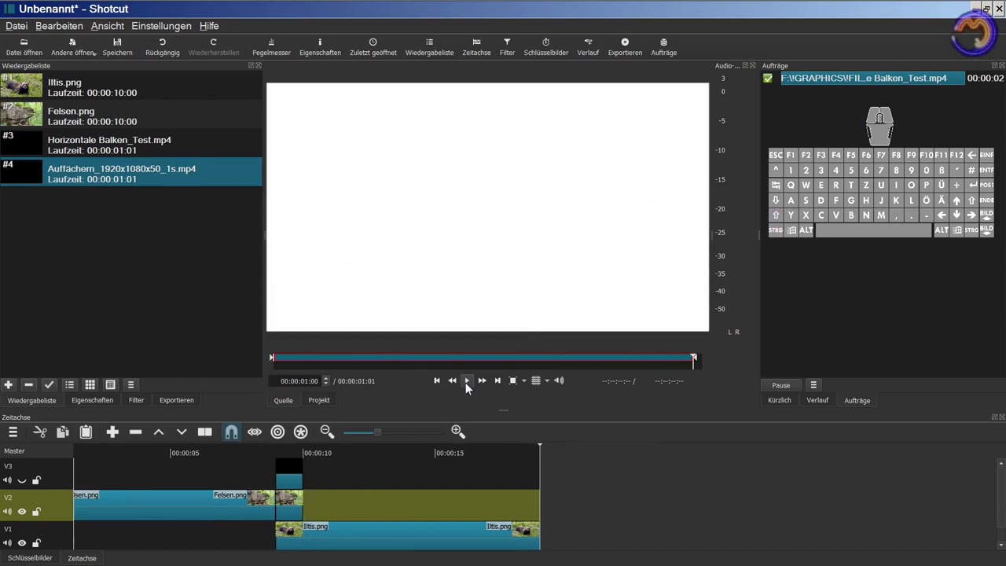
# Step: Add Lager.png from the Bilder folder to the playlist and place it on V1 directly after Iltis.png
pyautogui.hotkey('alt', 'Tab')
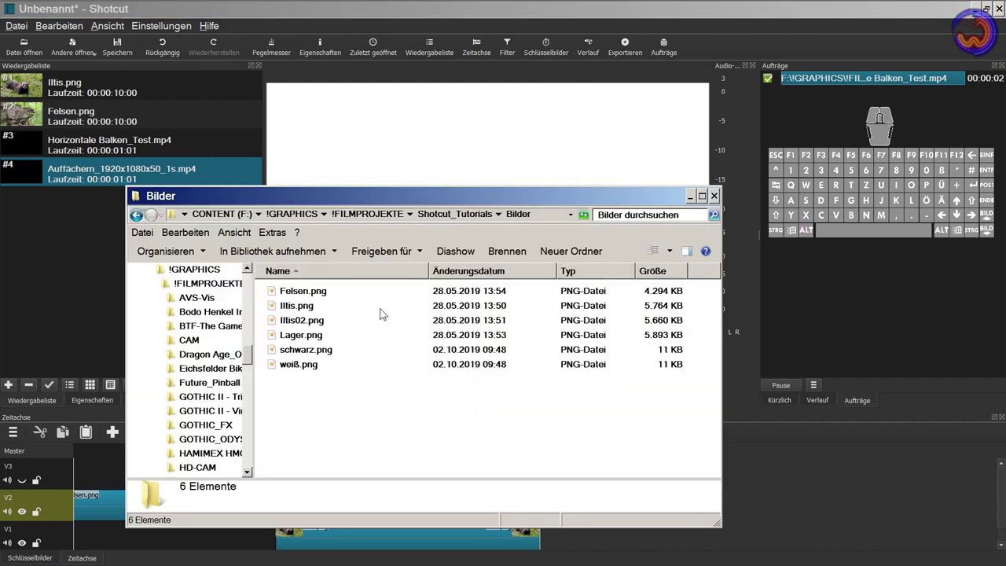
pyautogui.moveTo(315, 336); pyautogui.dragTo(29, 248)
pyautogui.hotkey('alt', 'Tab')
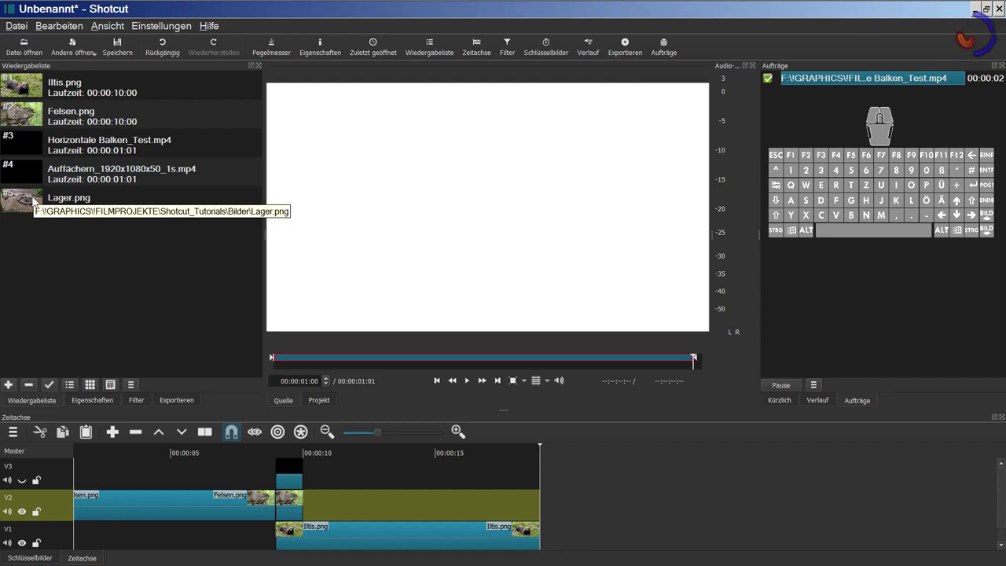
pyautogui.moveTo(32, 201); pyautogui.dragTo(543, 549)
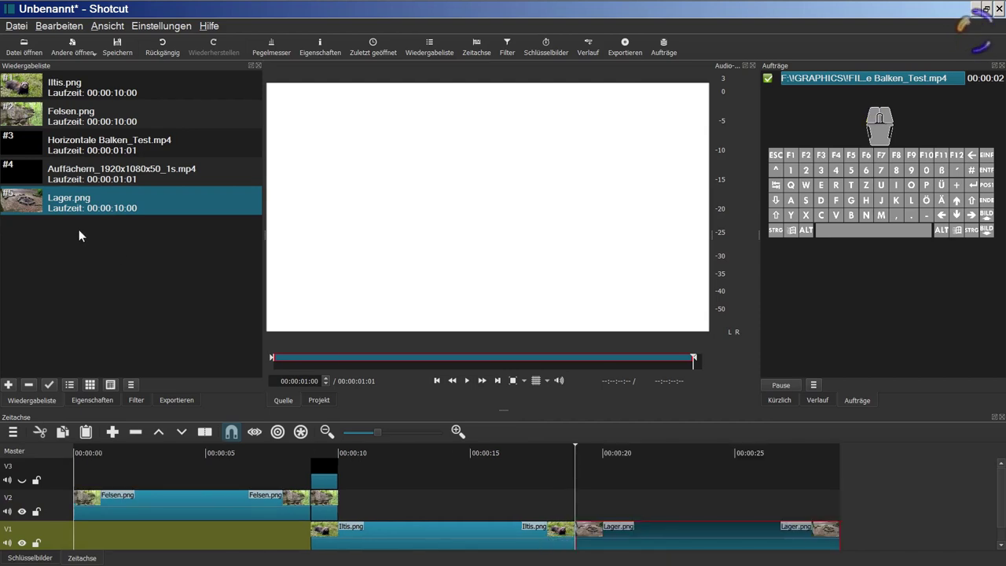
# Step: Place Auffächern_1920x1080x50_1s.mp4 on V3 so that it ends flush with the end of Iltis.png
pyautogui.click(39, 171)
pyautogui.moveTo(38, 171); pyautogui.dragTo(548, 475)
pyautogui.moveTo(548, 472); pyautogui.dragTo(548, 472)
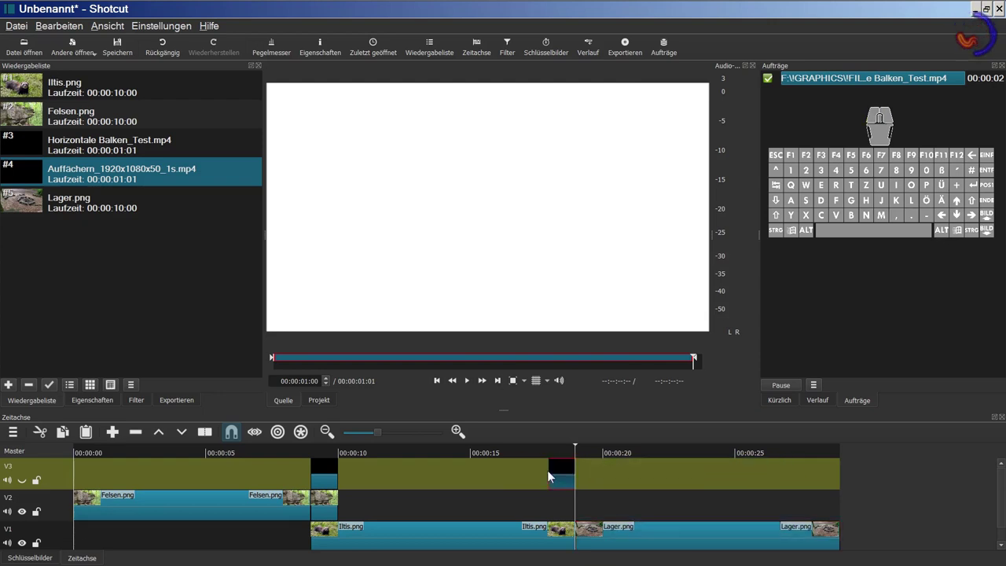
# Step: Split Iltis.png on V1 at the start of the Auffächern clip, 00:00:17:48
pyautogui.click(438, 381)
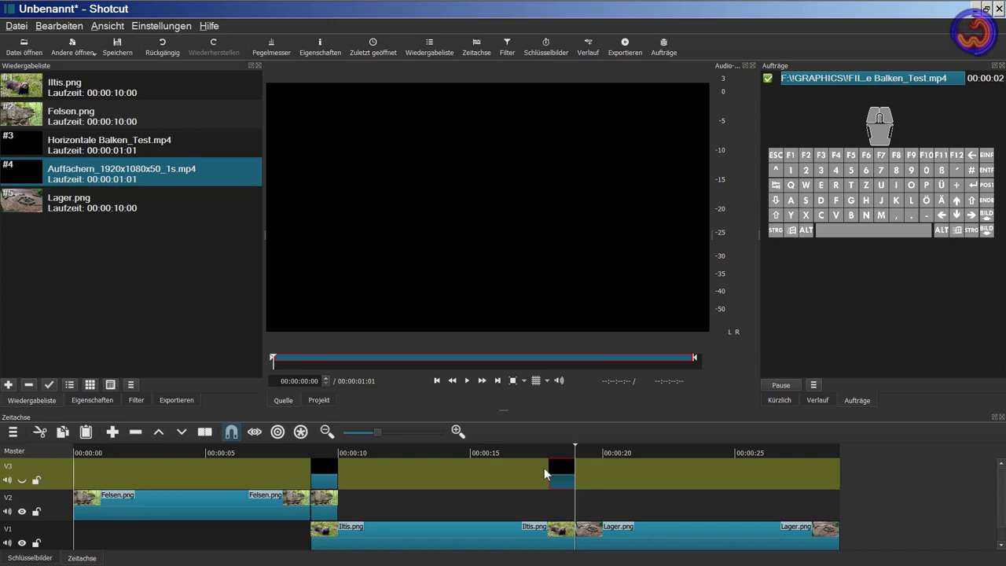
pyautogui.click(552, 449)
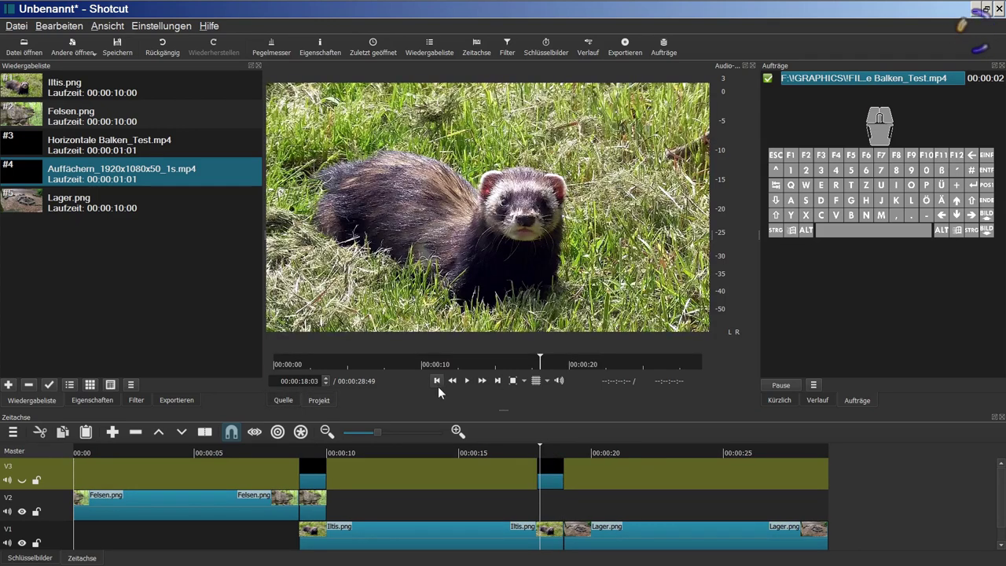
pyautogui.rightClick(552, 538)
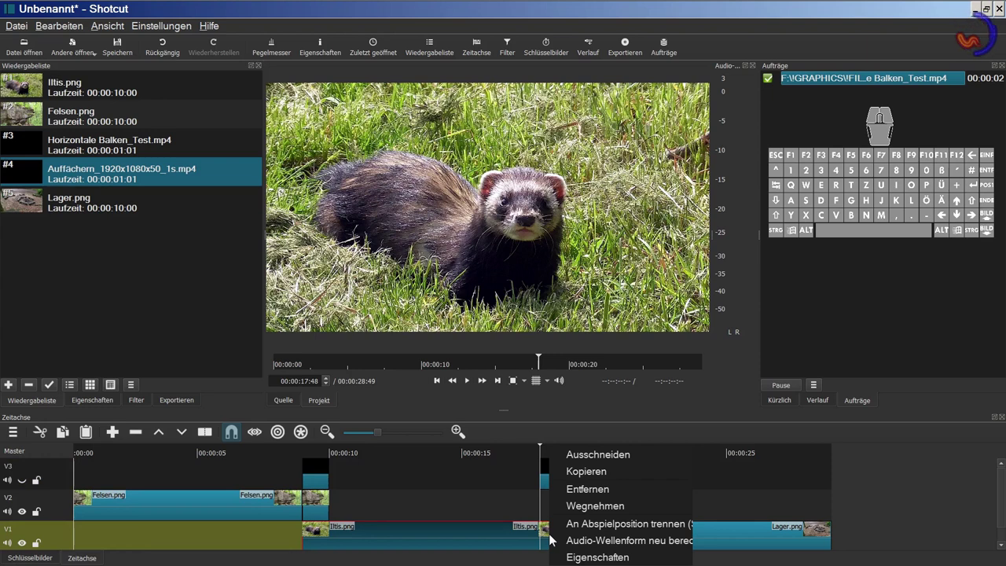
pyautogui.click(573, 525)
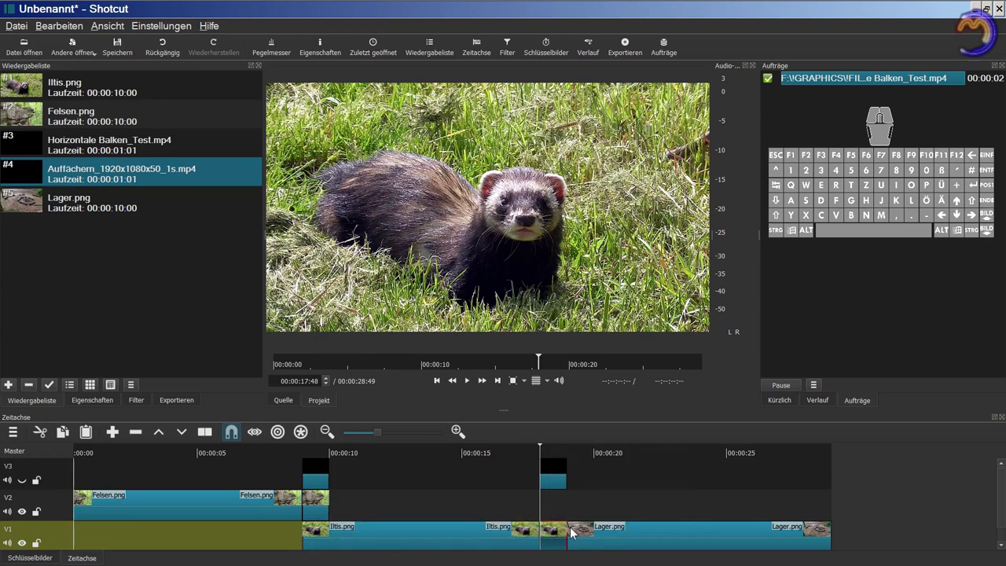
# Step: Move the short split-off piece of Iltis.png straight up to V2 and shift Lager.png on V1 to close the gap
pyautogui.moveTo(555, 534); pyautogui.dragTo(556, 516)
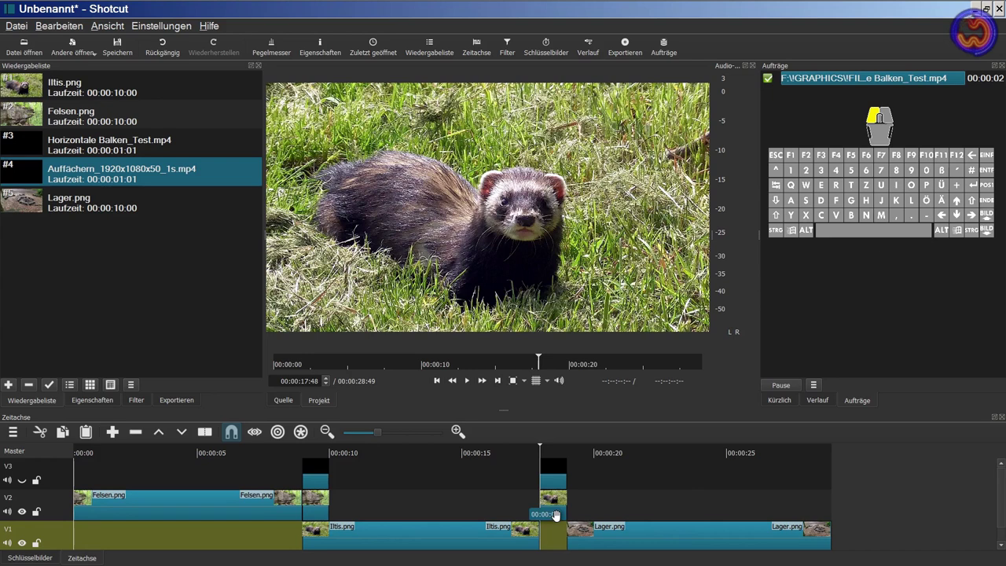
pyautogui.moveTo(631, 534); pyautogui.dragTo(602, 537)
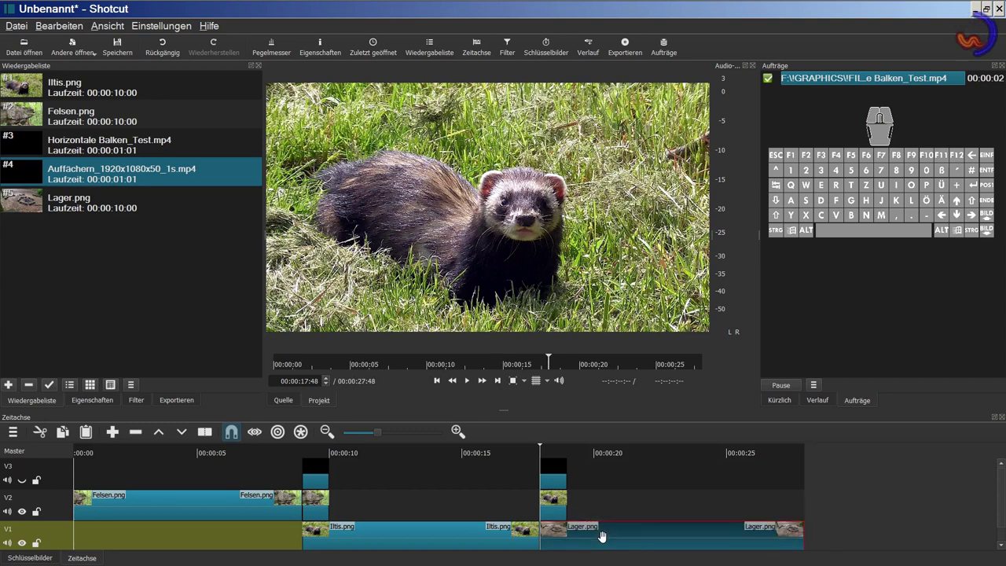
# Step: Add the Maske: Von Datei filter to the short piece of Iltis.png on V2
pyautogui.click(553, 509)
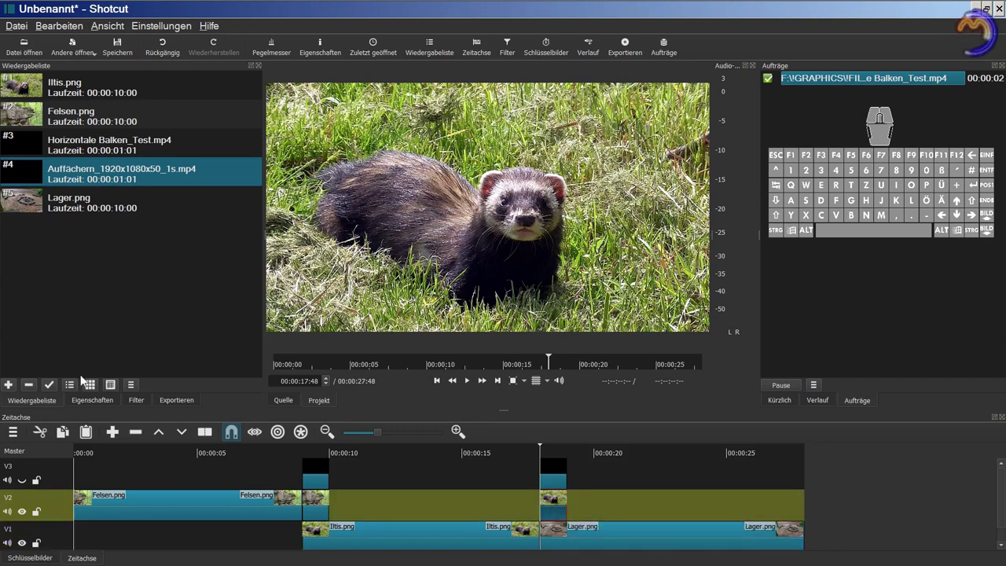
pyautogui.click(132, 401)
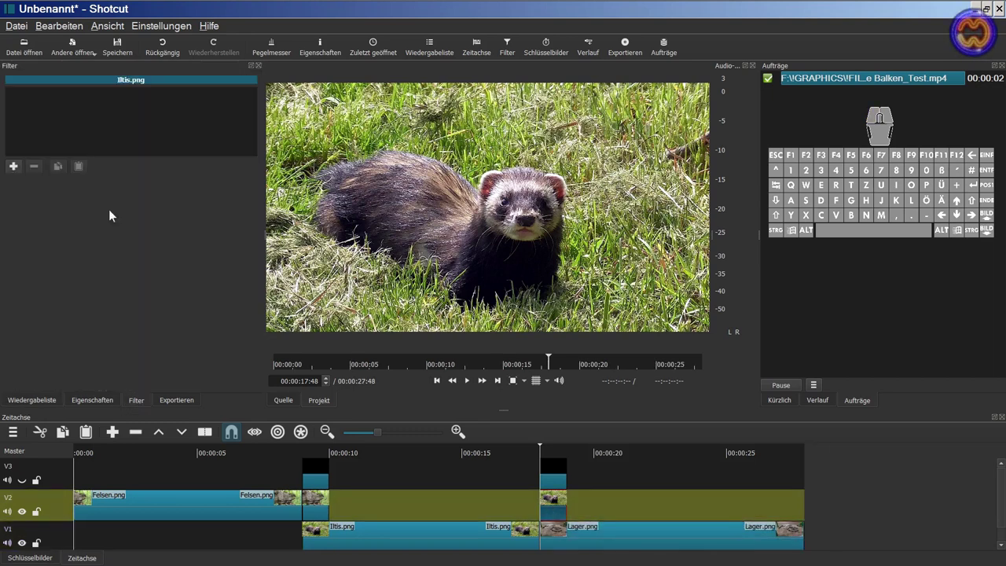
pyautogui.click(13, 167)
pyautogui.click(47, 93)
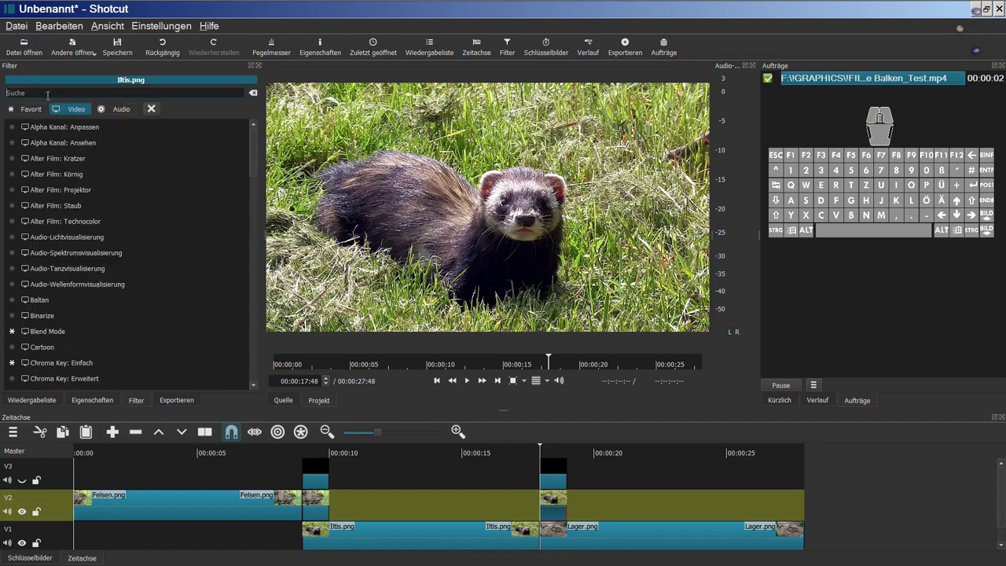
pyautogui.write('mas')
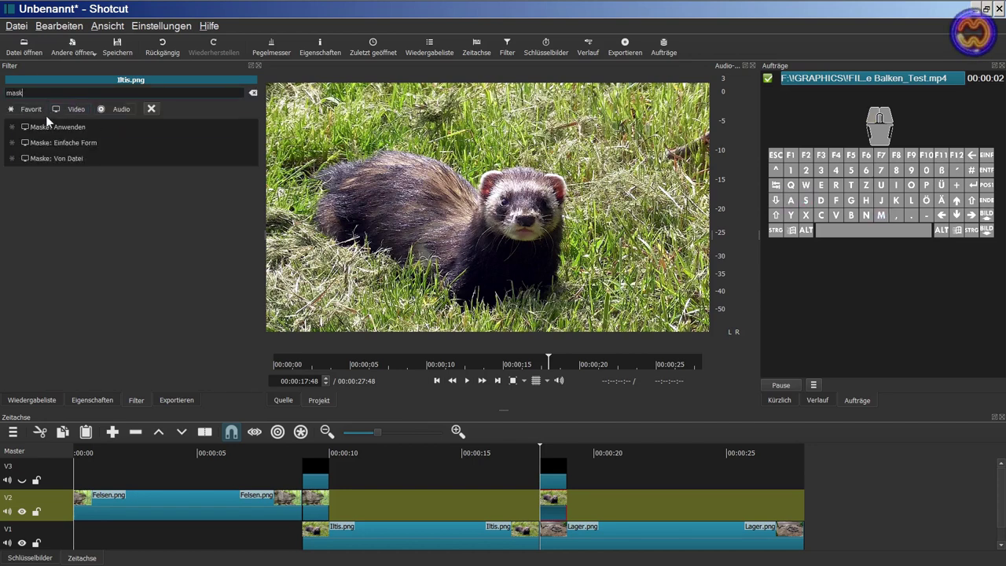
pyautogui.write('k')
pyautogui.click(60, 158)
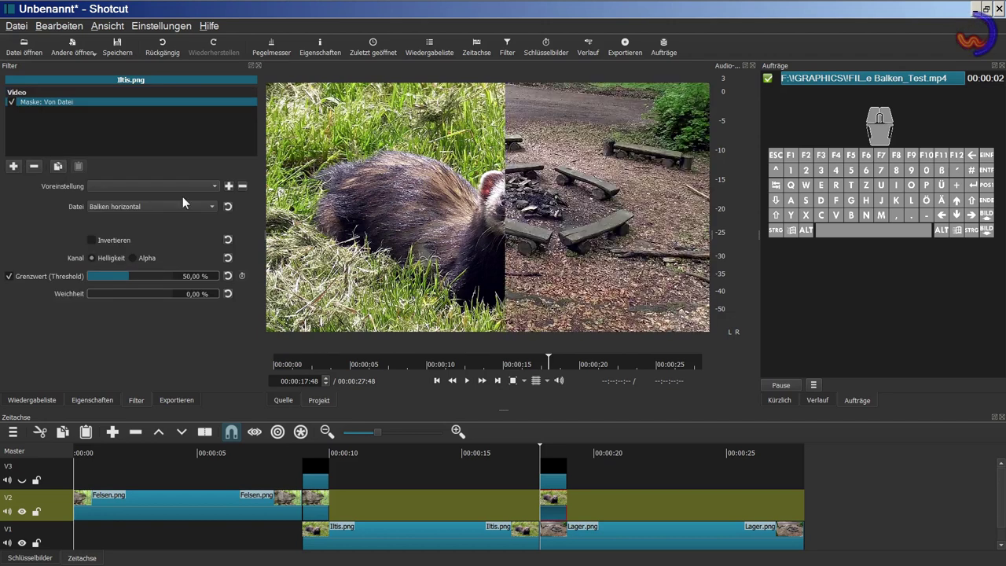
# Step: Load Auffächern_1920x1080x50_1s.mp4 as the custom file of the mask filter and play the transition from Iltis.png to Lager.png
pyautogui.click(203, 207)
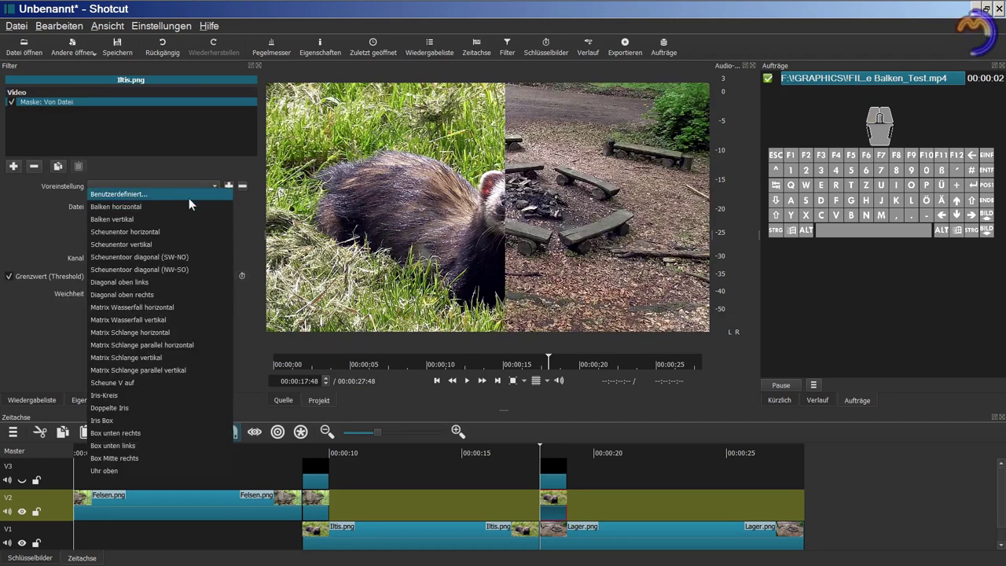
pyautogui.click(189, 197)
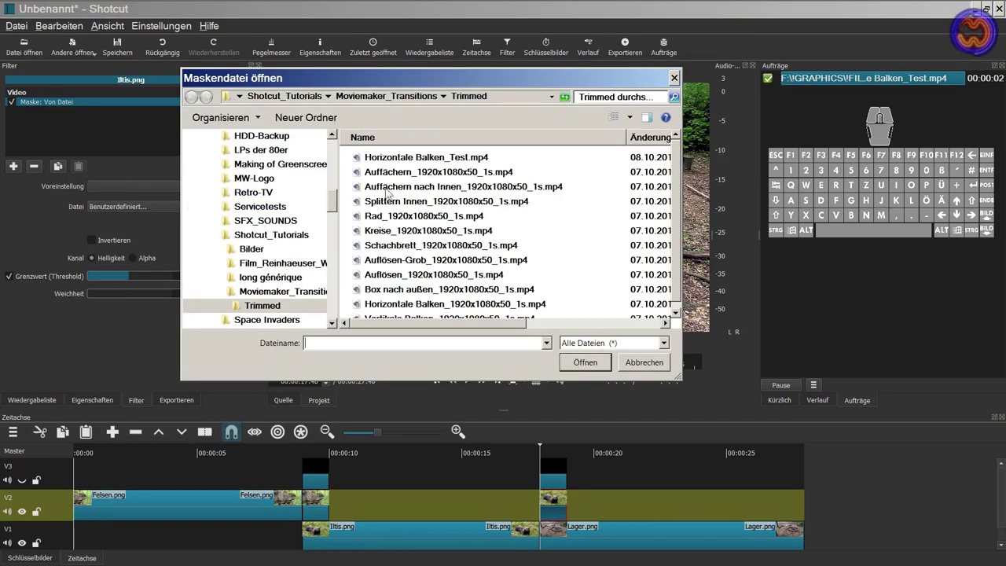
pyautogui.doubleClick(394, 169)
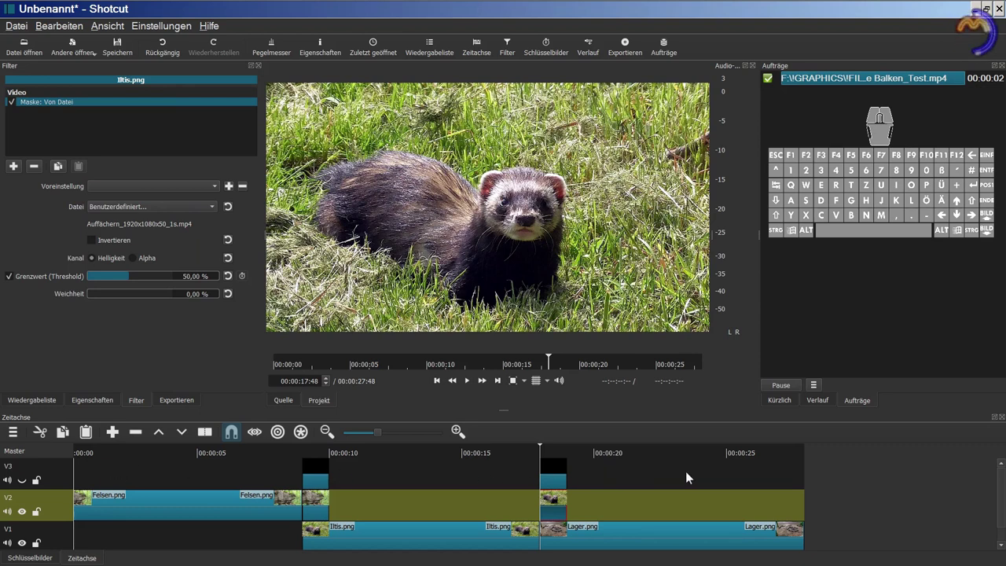
pyautogui.click(468, 380)
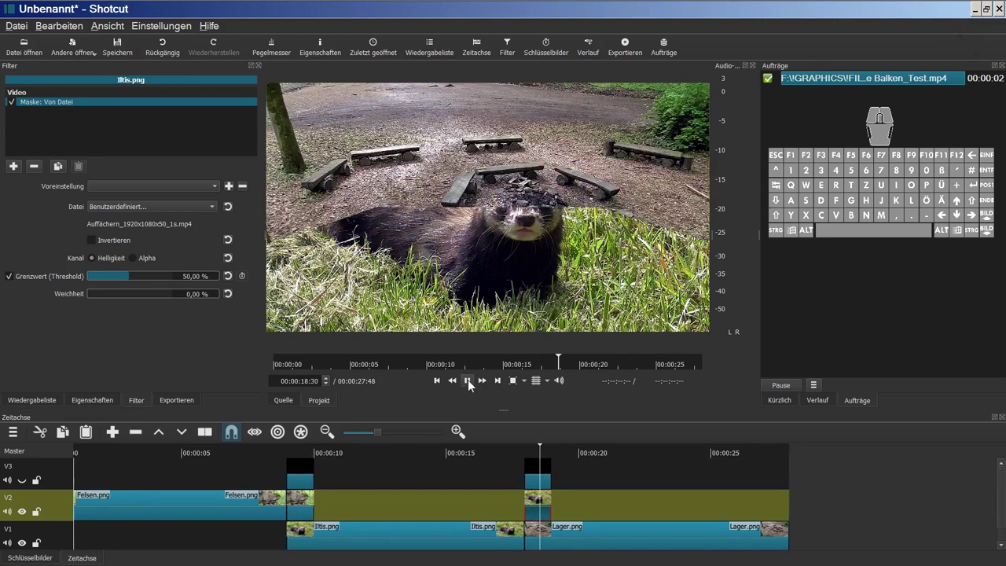
pyautogui.click(468, 380)
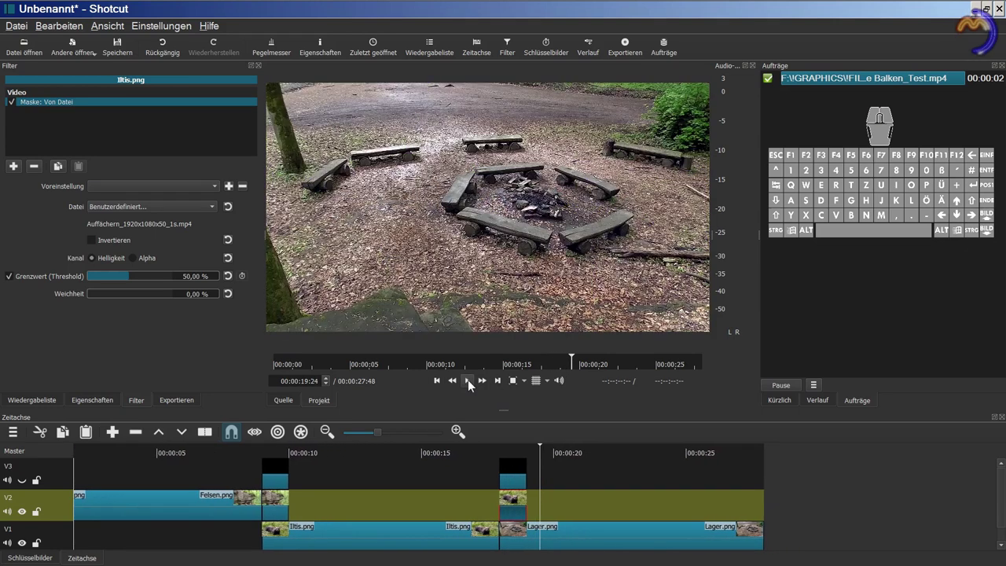
# Step: Park the playhead inside the Auffächern transition and set the mask filter's Weichheit to 100 %
pyautogui.click(510, 451)
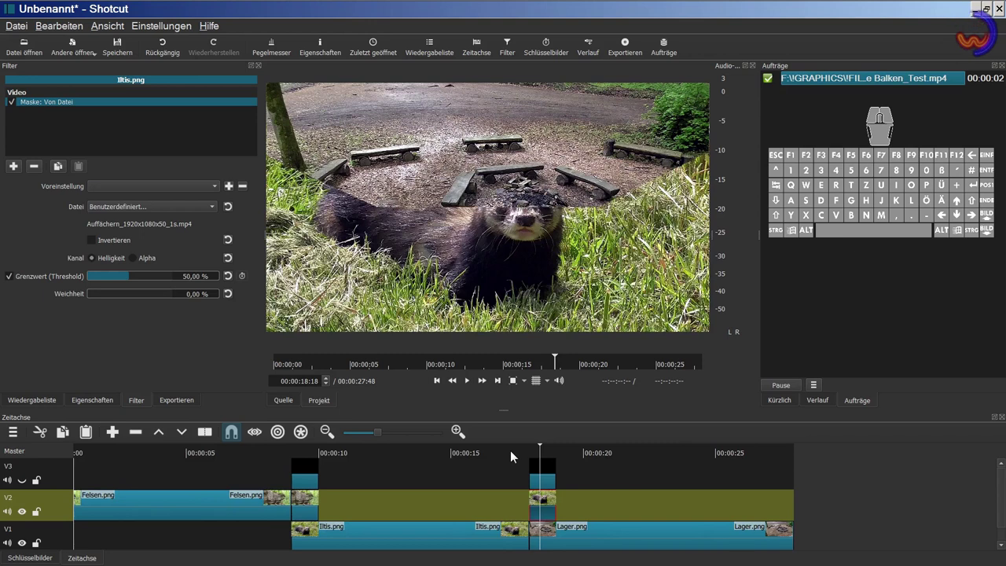
pyautogui.click(546, 448)
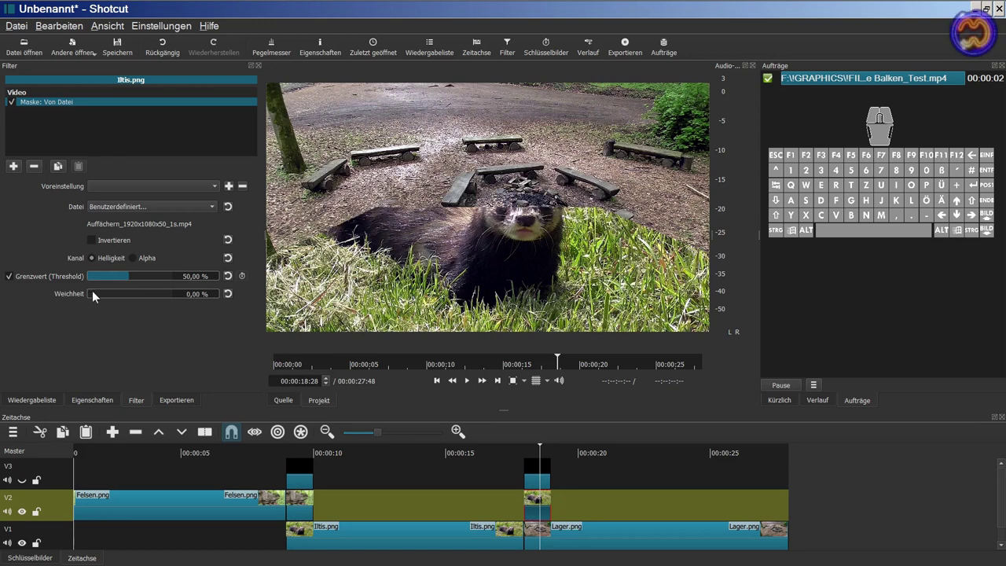
pyautogui.press('F4')
pyautogui.click(61, 301)
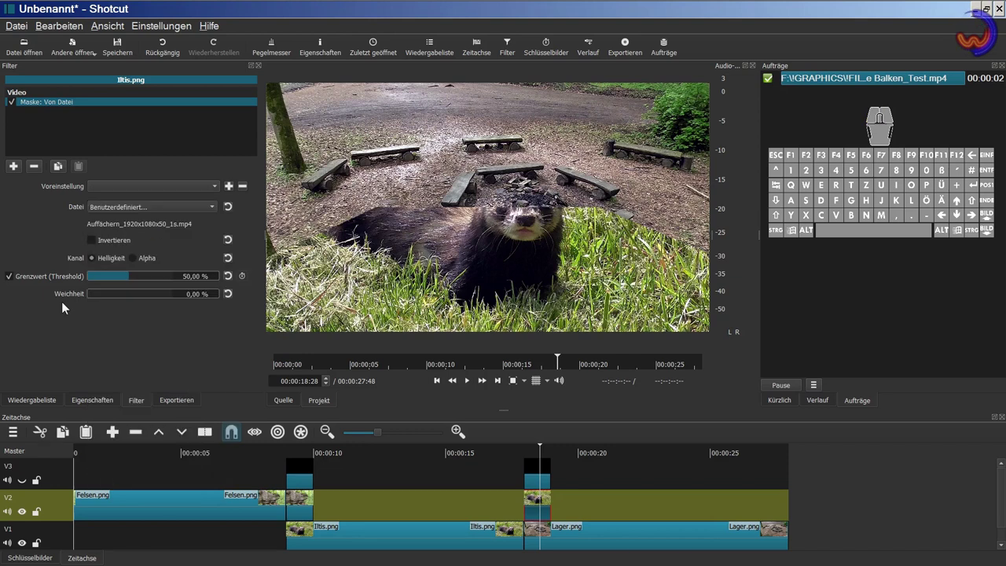
pyautogui.moveTo(93, 291); pyautogui.dragTo(194, 293)
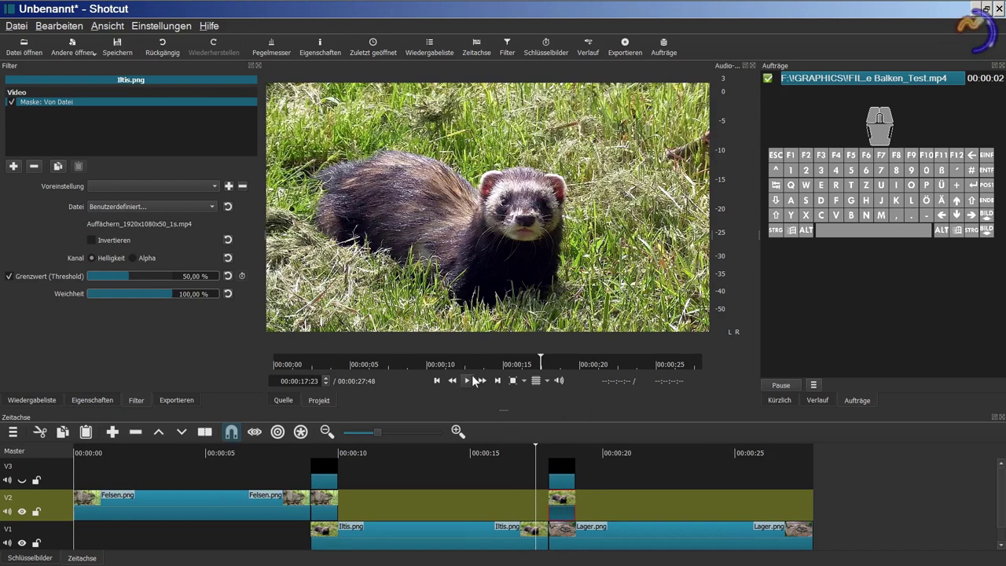
# Step: Play back both transitions, Felsen.png to Iltis.png and Iltis.png to Lager.png, to check how the masks look
pyautogui.click(471, 377)
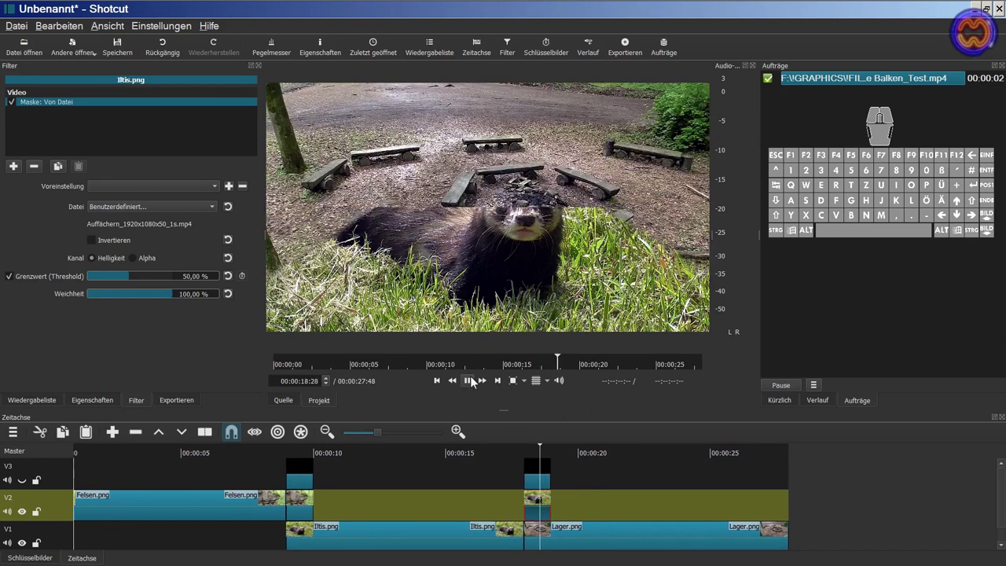
pyautogui.click(471, 381)
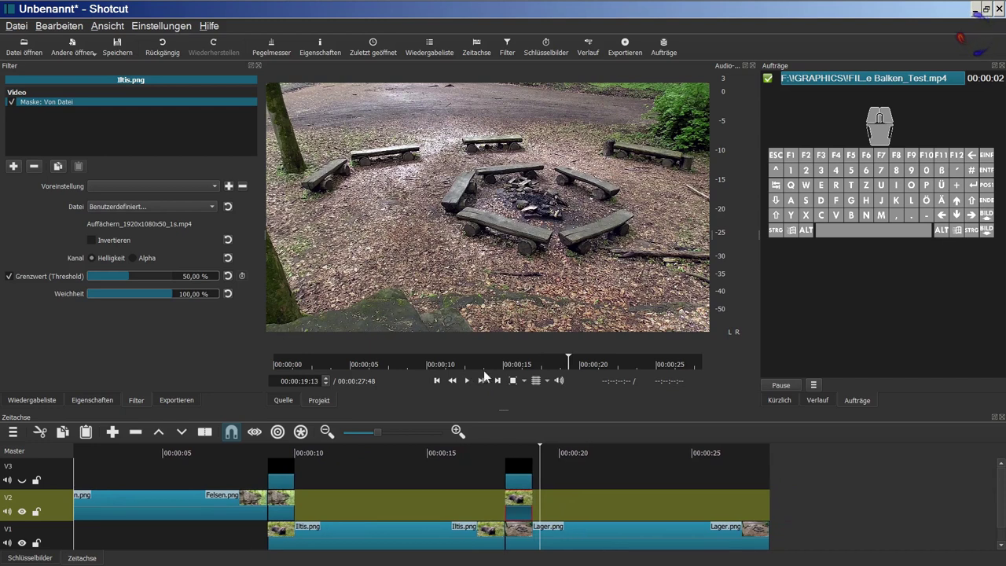
pyautogui.click(259, 451)
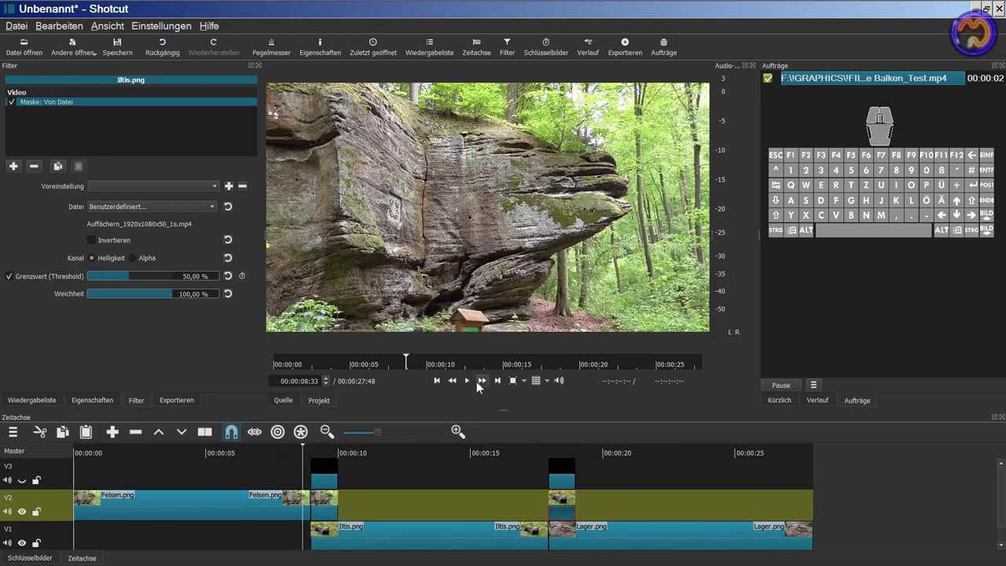
pyautogui.click(468, 380)
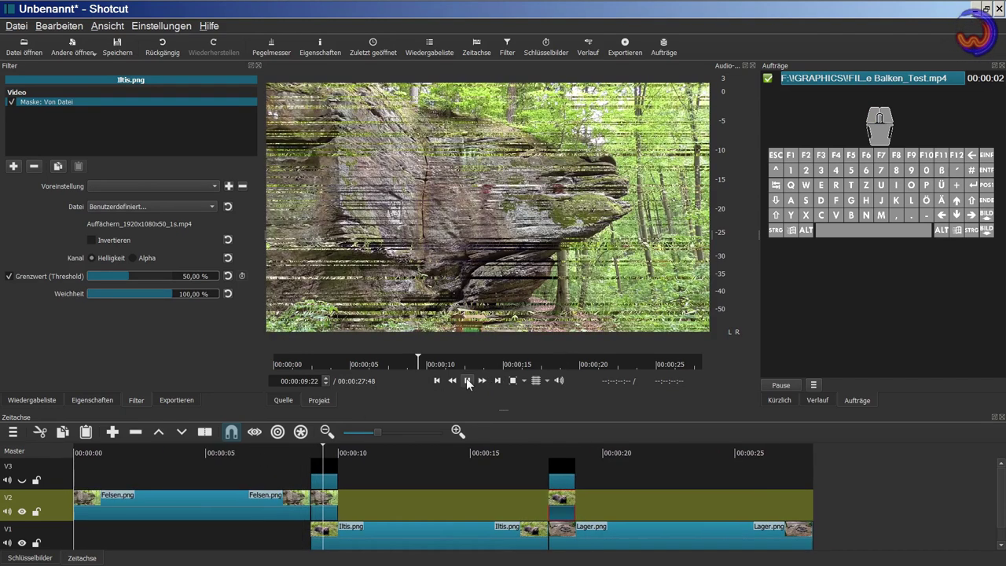
pyautogui.click(536, 450)
pyautogui.click(471, 379)
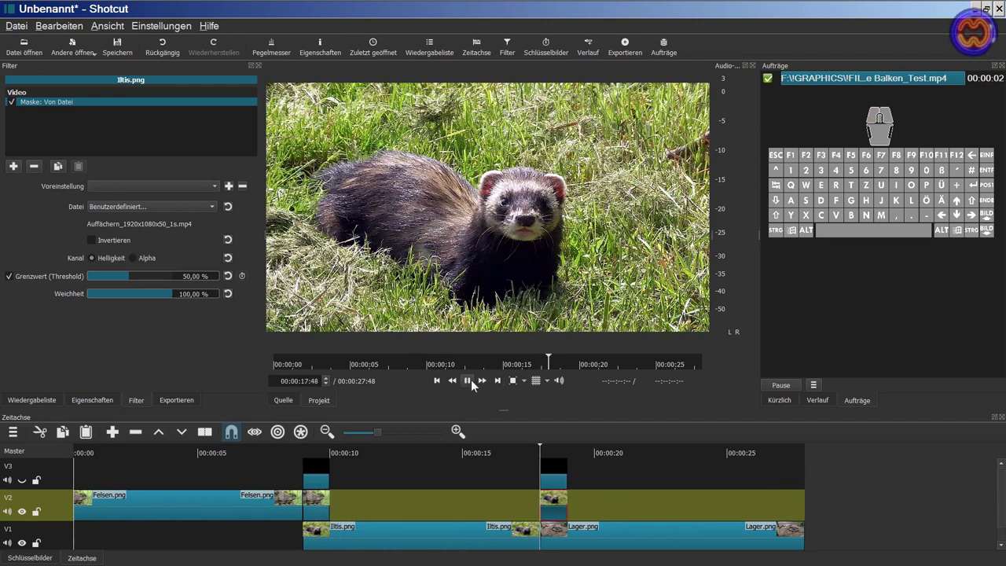